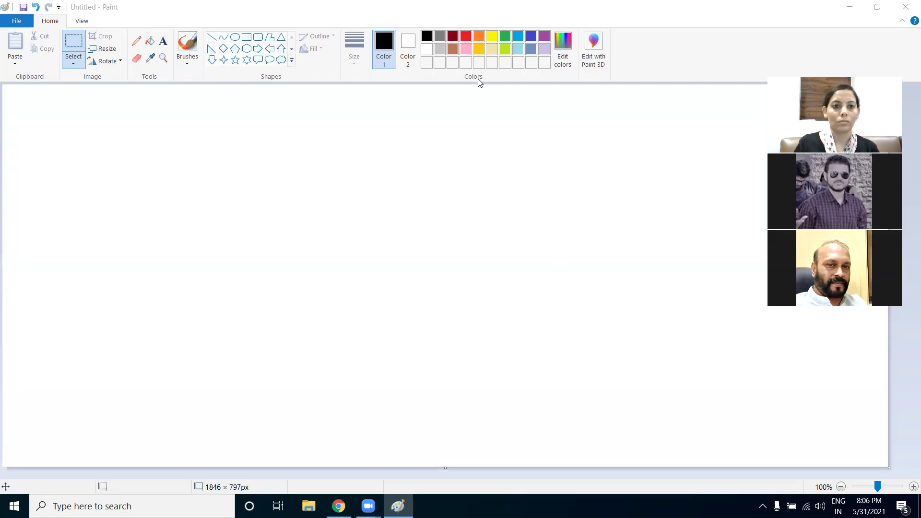
# Bring the blank untitled Paint canvas in front of Chrome
pyautogui.click(781, 4)
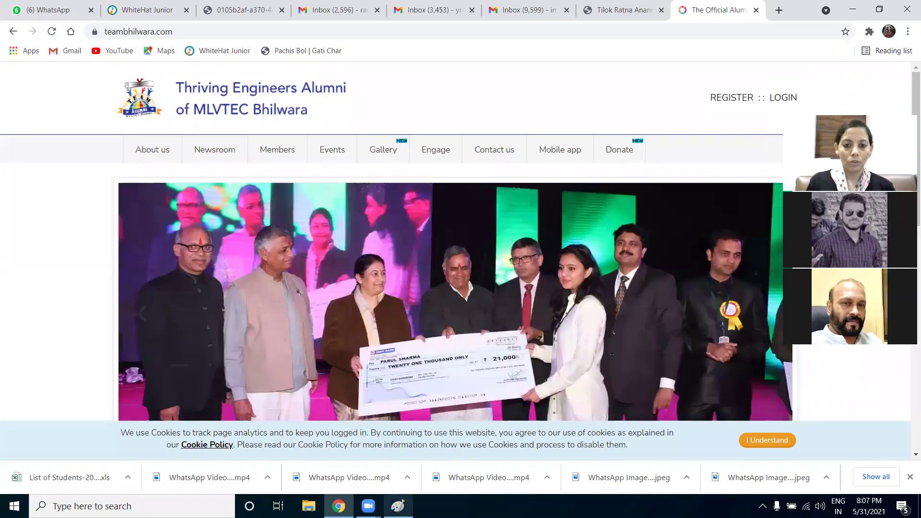
pyautogui.click(398, 506)
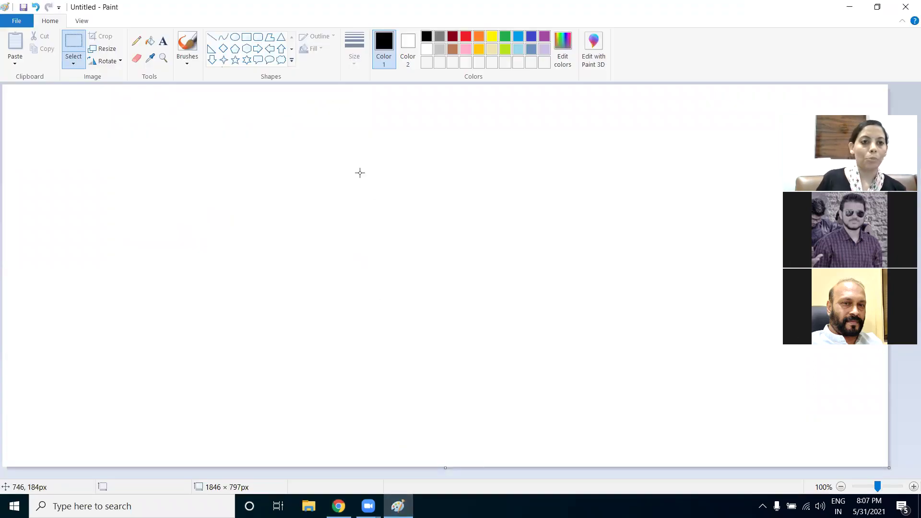
# With the Pencil, sketch two 500 circles, cross out the lower 500, and draw a labelled arrow out of it
pyautogui.click(136, 40)
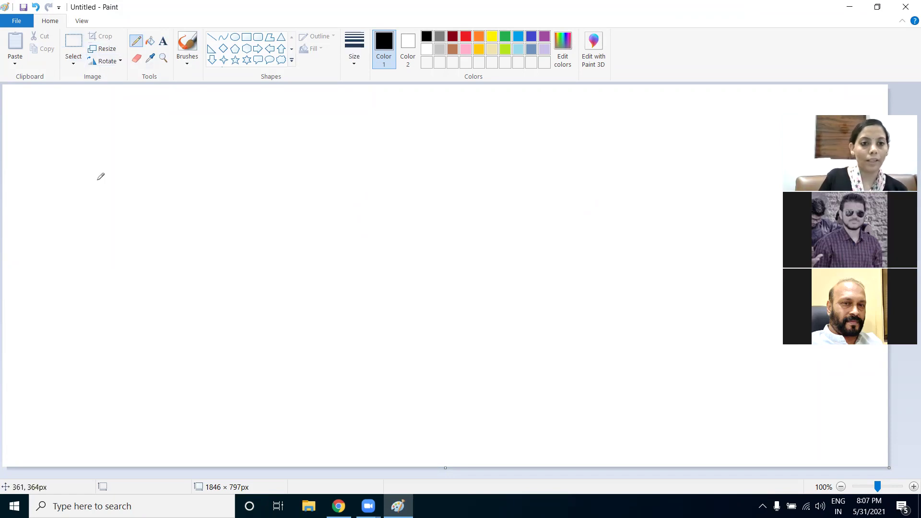
pyautogui.moveTo(174, 129)
pyautogui.mouseDown()
pyautogui.moveTo(156, 144)
pyautogui.moveTo(207, 151)
pyautogui.moveTo(181, 132)
pyautogui.moveTo(161, 159)
pyautogui.moveTo(199, 149)
pyautogui.moveTo(201, 168)
pyautogui.moveTo(267, 154)
pyautogui.moveTo(249, 138)
pyautogui.moveTo(261, 147)
pyautogui.mouseUp()
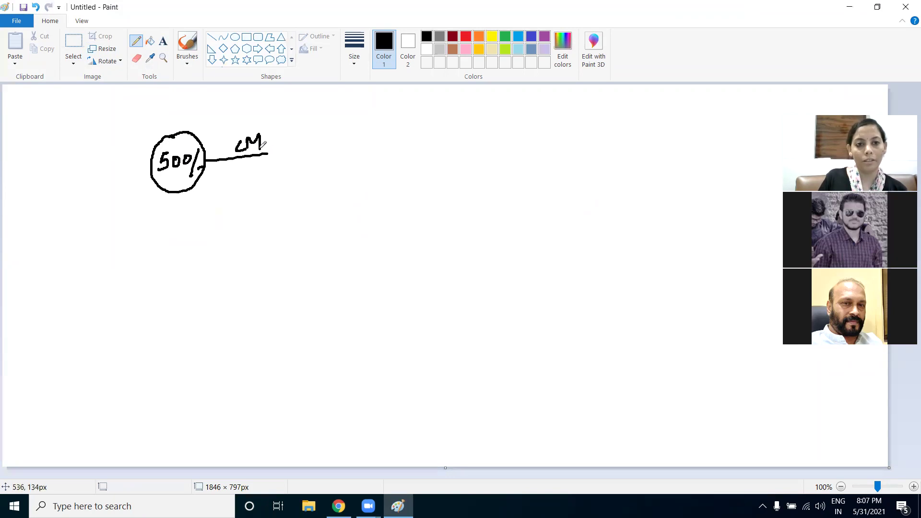
pyautogui.moveTo(179, 232)
pyautogui.mouseDown()
pyautogui.moveTo(164, 282)
pyautogui.moveTo(220, 246)
pyautogui.moveTo(172, 232)
pyautogui.moveTo(171, 260)
pyautogui.moveTo(204, 255)
pyautogui.moveTo(197, 284)
pyautogui.mouseUp()
pyautogui.moveTo(177, 255); pyautogui.dragTo(219, 278)
pyautogui.moveTo(208, 230); pyautogui.dragTo(188, 288)
pyautogui.moveTo(221, 260); pyautogui.dragTo(281, 246)
pyautogui.moveTo(274, 242)
pyautogui.mouseDown()
pyautogui.moveTo(278, 252)
pyautogui.moveTo(254, 237)
pyautogui.moveTo(259, 225)
pyautogui.moveTo(276, 246)
pyautogui.mouseUp()
pyautogui.click(243, 231)
# Draw lines from both circles into a box and handwrite Register inside it
pyautogui.moveTo(268, 155); pyautogui.dragTo(312, 183)
pyautogui.moveTo(286, 248); pyautogui.dragTo(318, 201)
pyautogui.moveTo(317, 168)
pyautogui.mouseDown()
pyautogui.moveTo(425, 149)
pyautogui.moveTo(434, 194)
pyautogui.moveTo(325, 223)
pyautogui.mouseUp()
pyautogui.moveTo(334, 179)
pyautogui.mouseDown()
pyautogui.moveTo(328, 202)
pyautogui.moveTo(357, 194)
pyautogui.mouseUp()
pyautogui.moveTo(366, 182)
pyautogui.mouseDown()
pyautogui.moveTo(365, 201)
pyautogui.moveTo(395, 187)
pyautogui.mouseUp()
pyautogui.click(377, 171)
pyautogui.moveTo(386, 177); pyautogui.dragTo(424, 181)
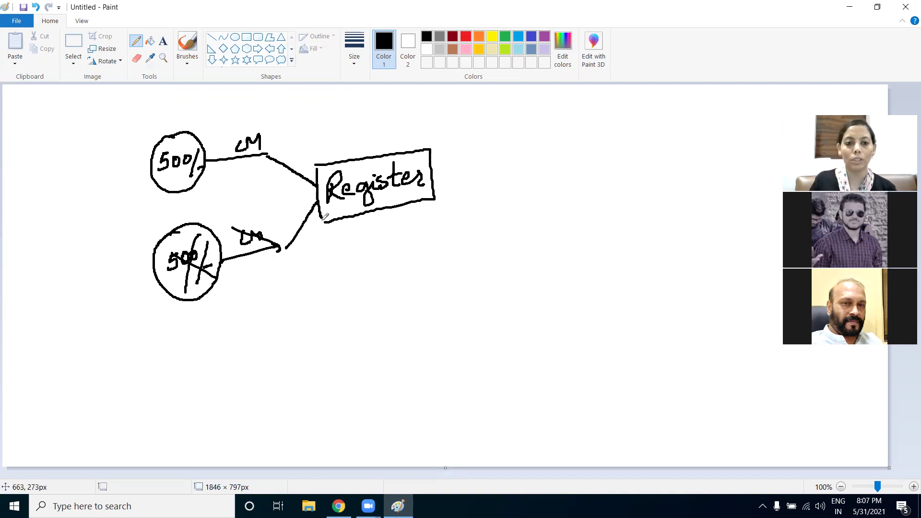
# Add arrows to an X and a tick, a curly brace, and an underlined Email
pyautogui.moveTo(147, 199); pyautogui.dragTo(228, 175)
pyautogui.moveTo(431, 170)
pyautogui.mouseDown()
pyautogui.moveTo(504, 166)
pyautogui.moveTo(489, 170)
pyautogui.mouseUp()
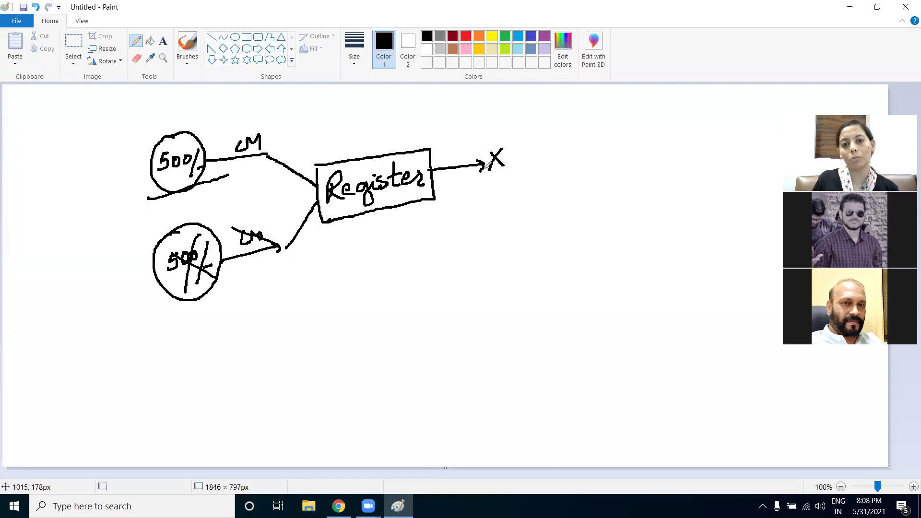
pyautogui.moveTo(218, 281)
pyautogui.mouseDown()
pyautogui.moveTo(486, 207)
pyautogui.moveTo(480, 200)
pyautogui.moveTo(478, 218)
pyautogui.moveTo(523, 186)
pyautogui.mouseUp()
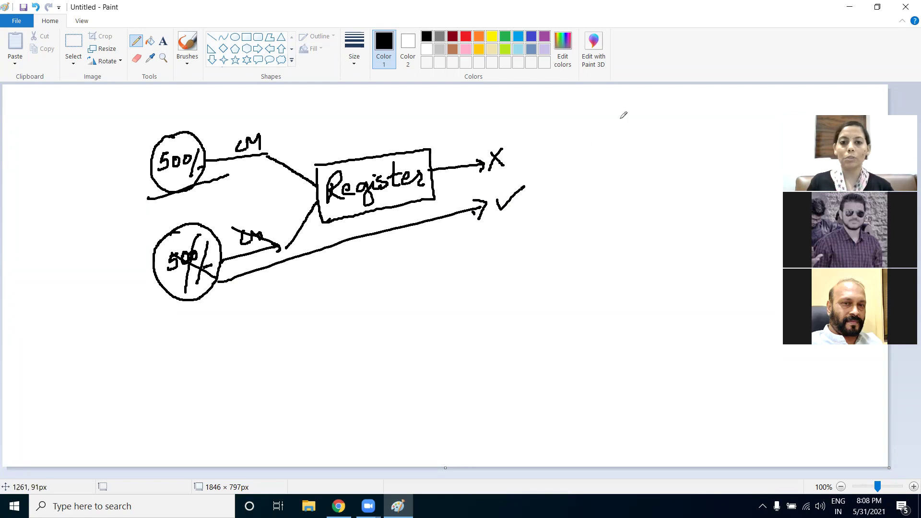
pyautogui.moveTo(546, 144)
pyautogui.mouseDown()
pyautogui.moveTo(578, 207)
pyautogui.moveTo(561, 222)
pyautogui.mouseUp()
pyautogui.moveTo(590, 162)
pyautogui.mouseDown()
pyautogui.moveTo(604, 193)
pyautogui.moveTo(592, 180)
pyautogui.moveTo(614, 187)
pyautogui.moveTo(643, 180)
pyautogui.moveTo(653, 151)
pyautogui.moveTo(661, 178)
pyautogui.mouseUp()
pyautogui.moveTo(595, 207); pyautogui.dragTo(665, 187)
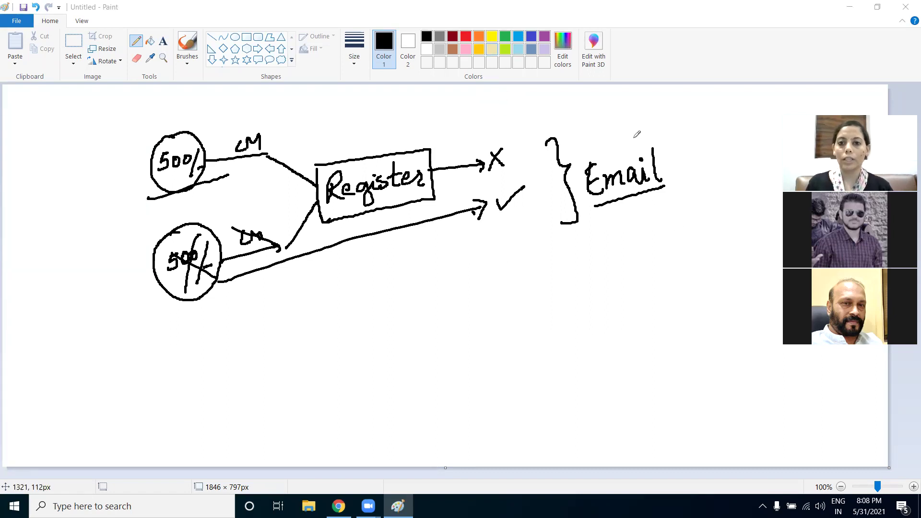
# Underline and box Email, circle Register, add ticks by the top 500/ circle and Register, then return to Chrome
pyautogui.moveTo(579, 161)
pyautogui.mouseDown()
pyautogui.moveTo(595, 207)
pyautogui.moveTo(665, 187)
pyautogui.mouseUp()
pyautogui.moveTo(582, 156)
pyautogui.mouseDown()
pyautogui.moveTo(654, 125)
pyautogui.moveTo(677, 165)
pyautogui.moveTo(647, 181)
pyautogui.mouseUp()
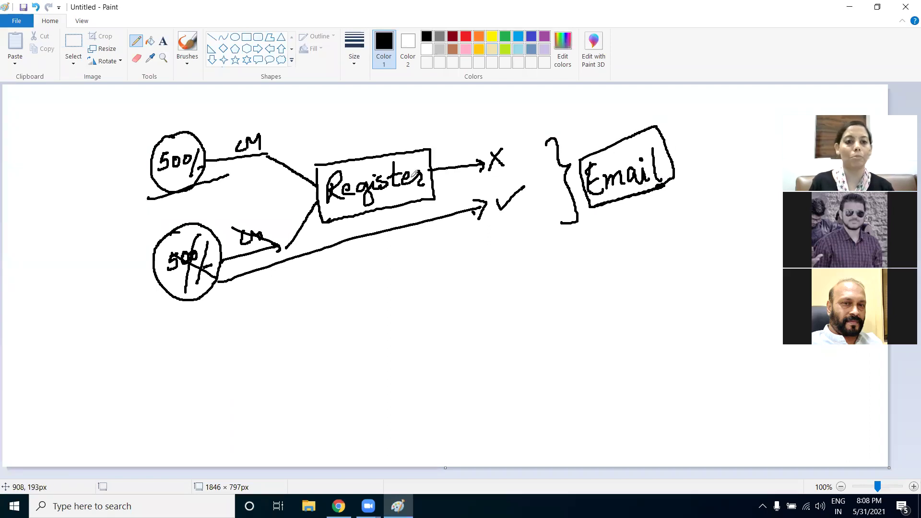
pyautogui.moveTo(107, 190); pyautogui.dragTo(152, 155)
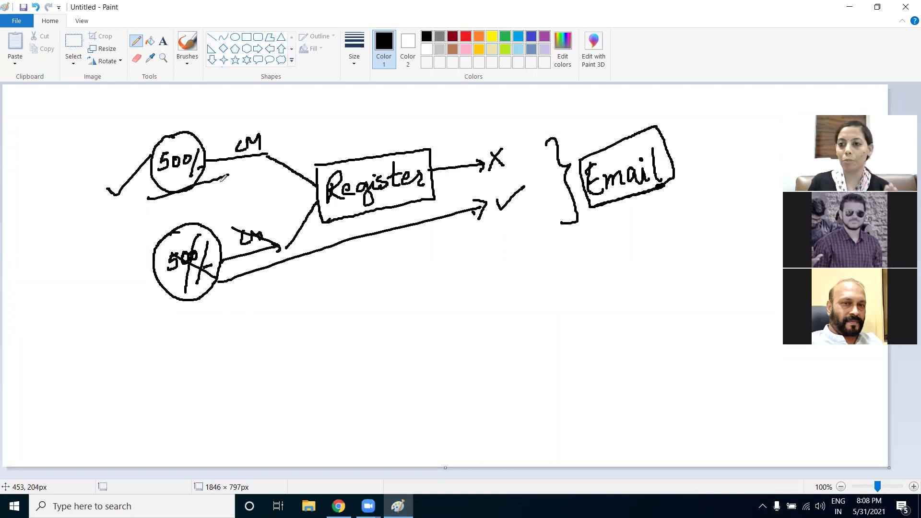
pyautogui.moveTo(392, 150)
pyautogui.mouseDown()
pyautogui.moveTo(382, 140)
pyautogui.moveTo(331, 197)
pyautogui.moveTo(416, 188)
pyautogui.moveTo(347, 195)
pyautogui.moveTo(352, 200)
pyautogui.mouseUp()
pyautogui.moveTo(356, 121)
pyautogui.mouseDown()
pyautogui.moveTo(371, 143)
pyautogui.moveTo(420, 116)
pyautogui.mouseUp()
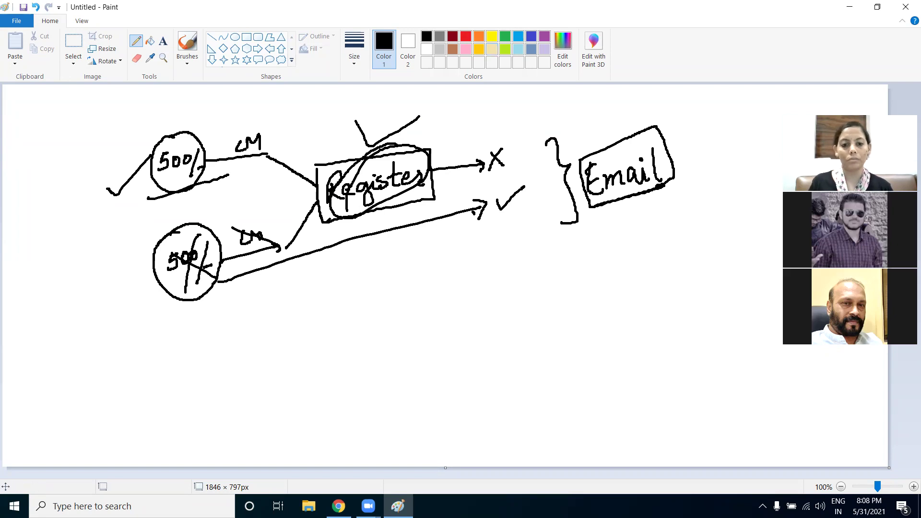
pyautogui.click(339, 506)
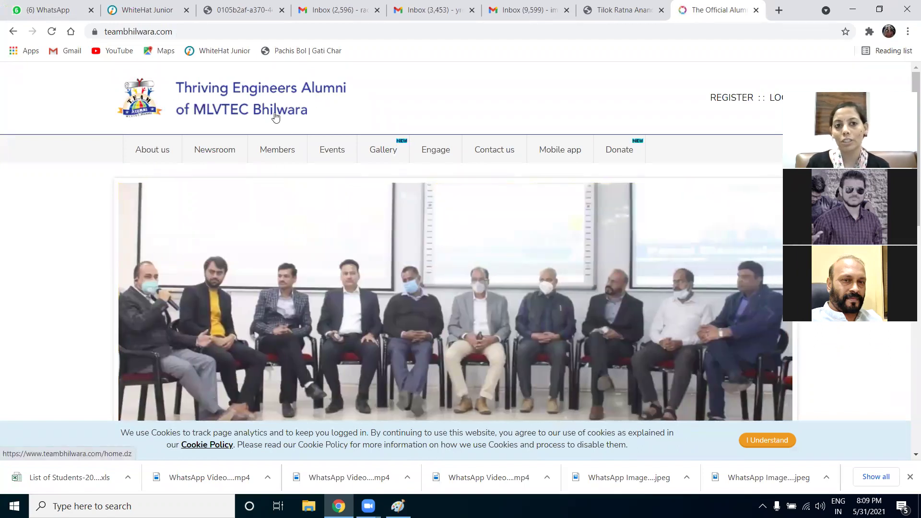
pyautogui.scroll(-3, 506, 307)
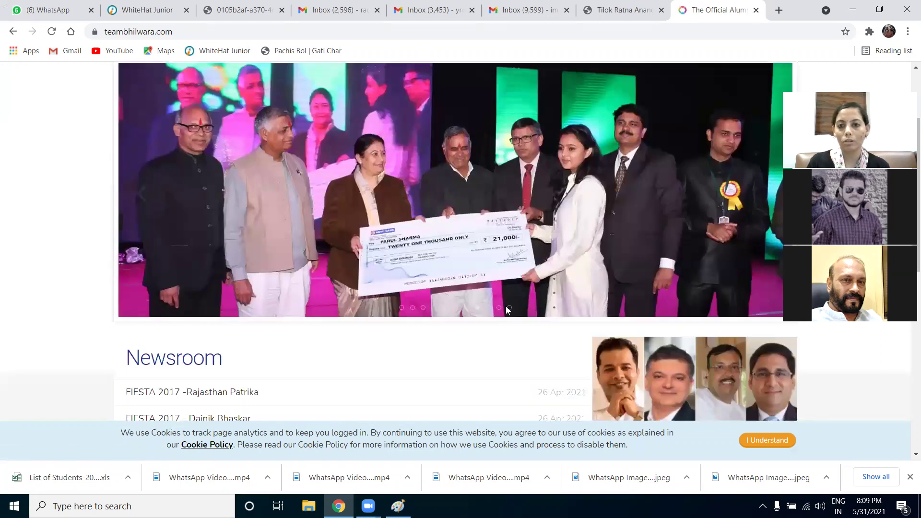
pyautogui.scroll(3, 506, 310)
pyautogui.scroll(-1, 506, 310)
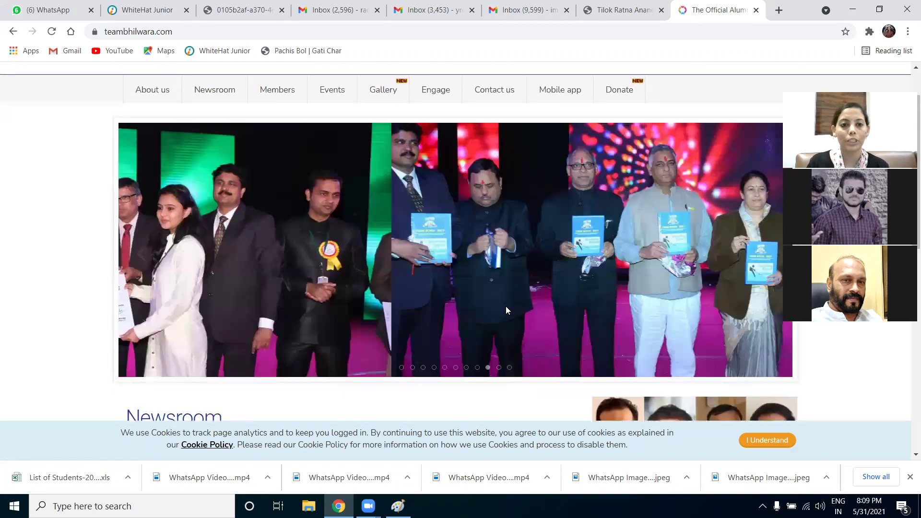
pyautogui.scroll(-4, 559, 289)
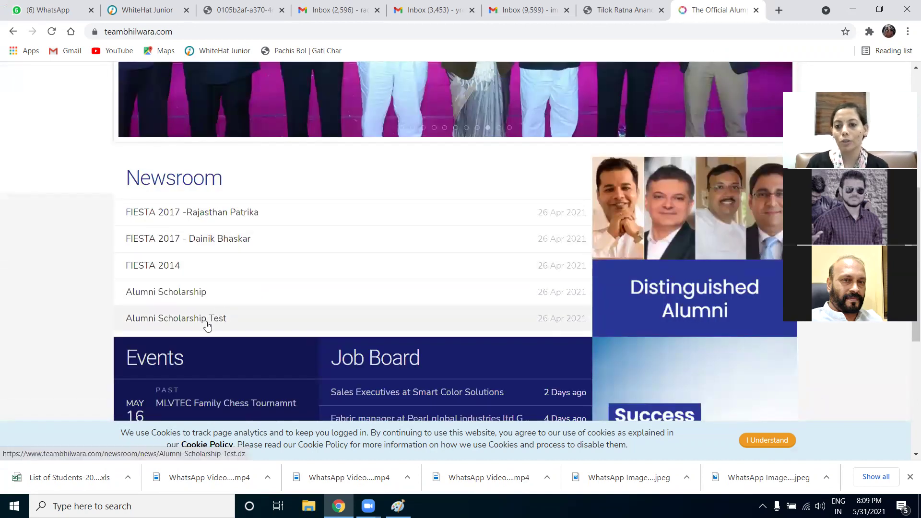
pyautogui.scroll(-1, 248, 311)
pyautogui.scroll(-2, 247, 311)
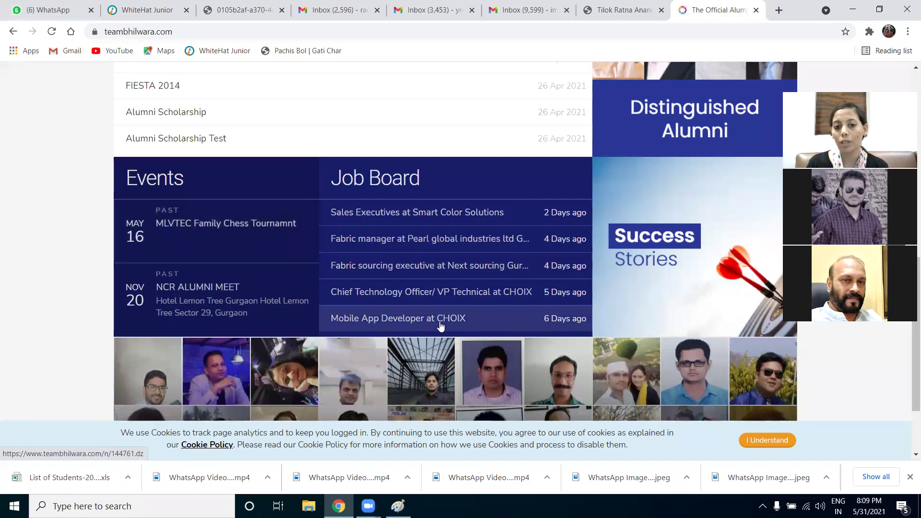
pyautogui.scroll(-2, 440, 327)
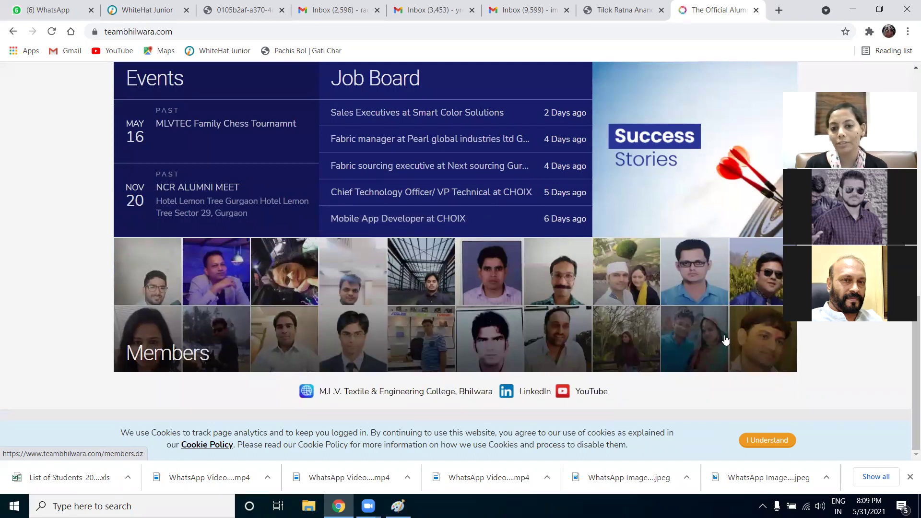
pyautogui.scroll(10, 714, 362)
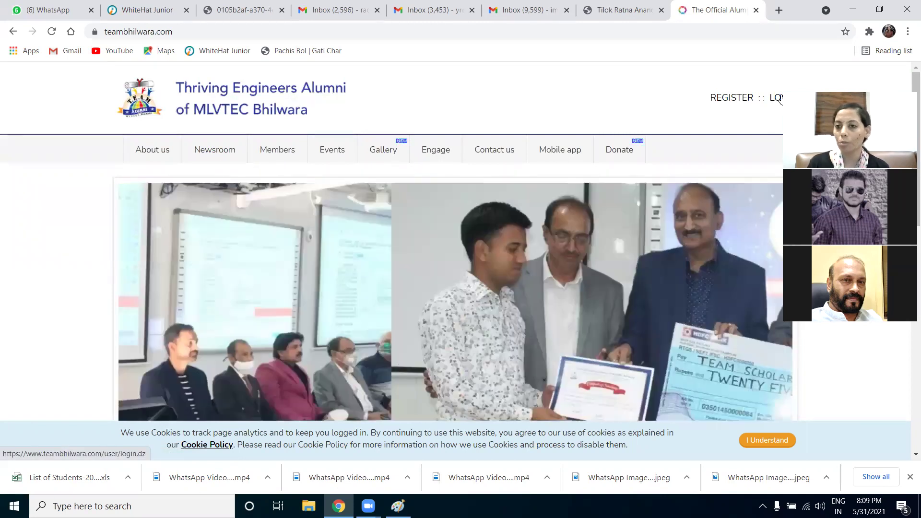
# Open the Registration page and enter a demo e-mail address in the signup field
pyautogui.click(724, 99)
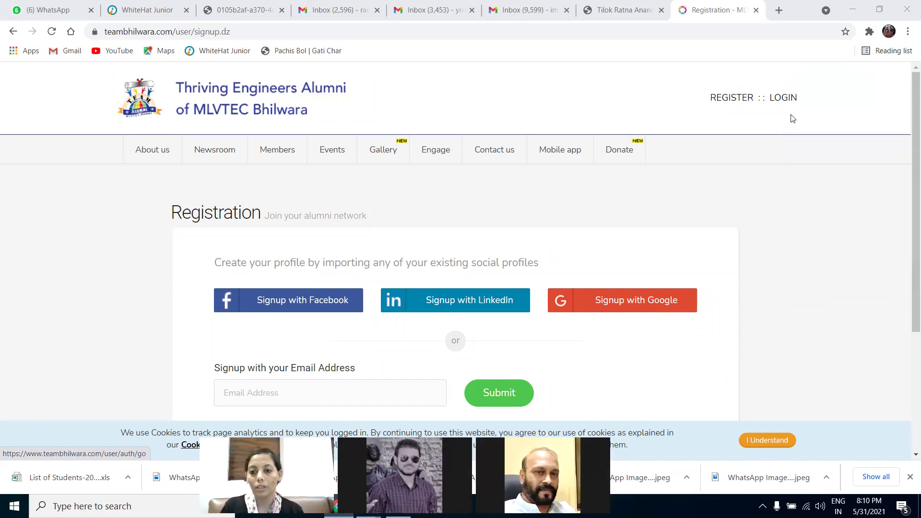
pyautogui.click(889, 31)
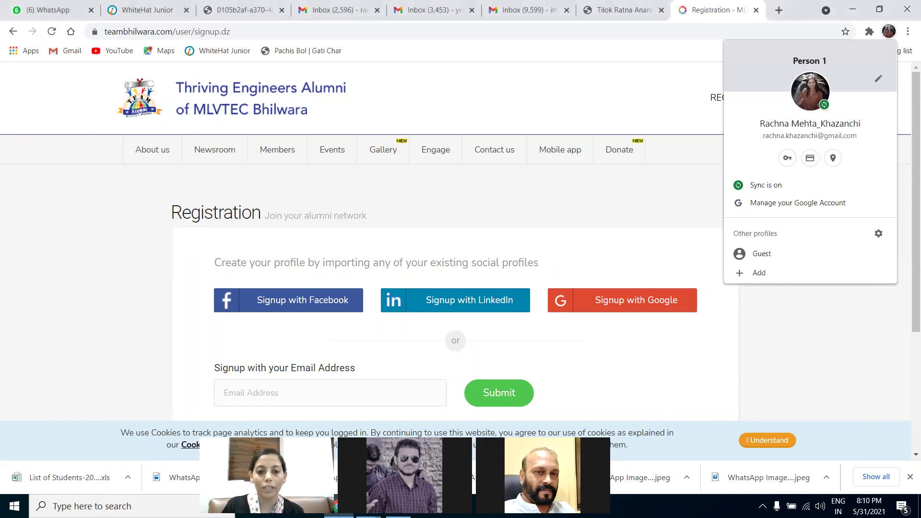
pyautogui.click(809, 323)
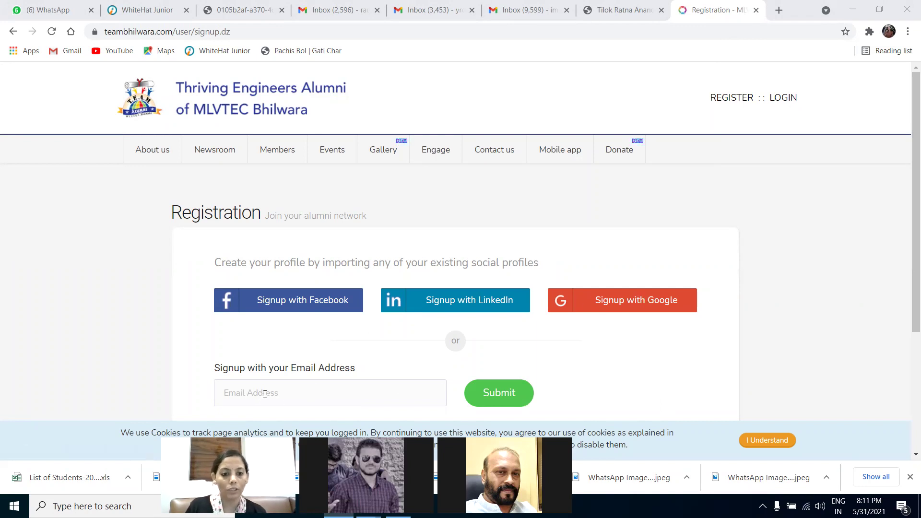
pyautogui.click(265, 394)
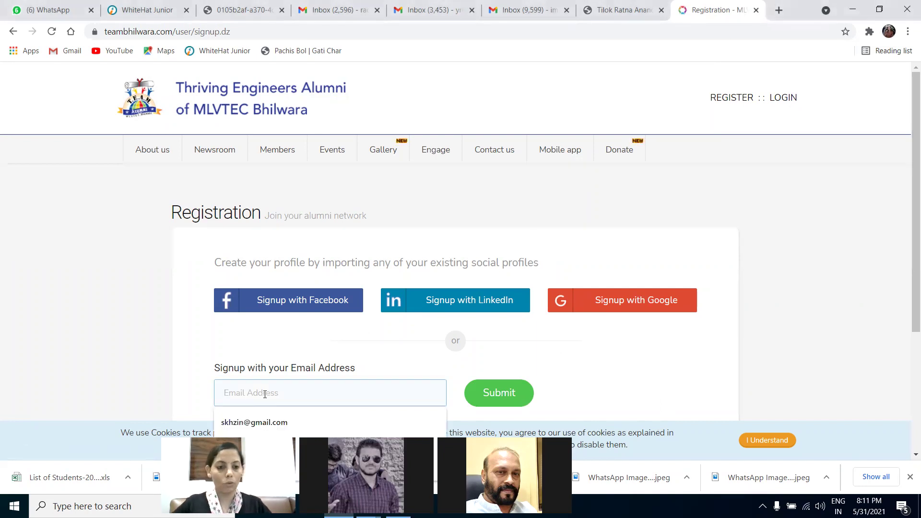
pyautogui.write('demo')
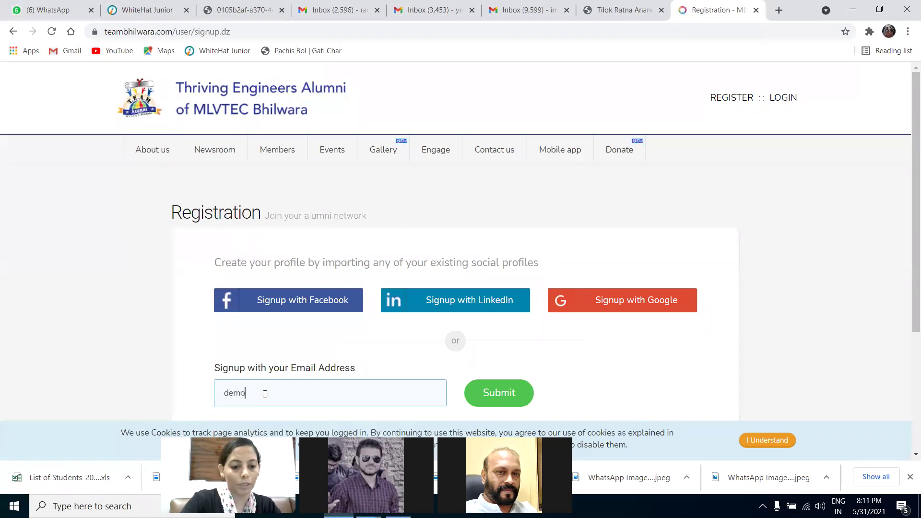
pyautogui.write('@demo.com')
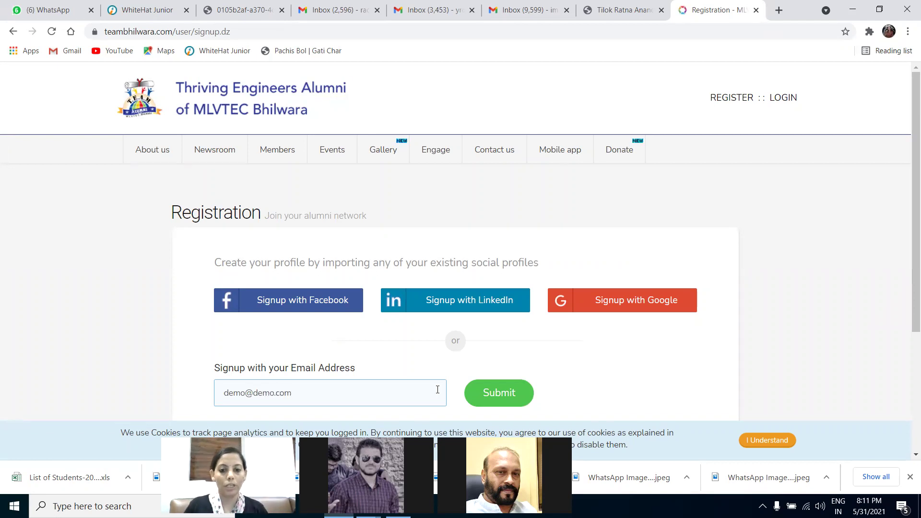
# Submit the e-mail, choose the Ms. salutation, and enter the first and last name
pyautogui.click(497, 397)
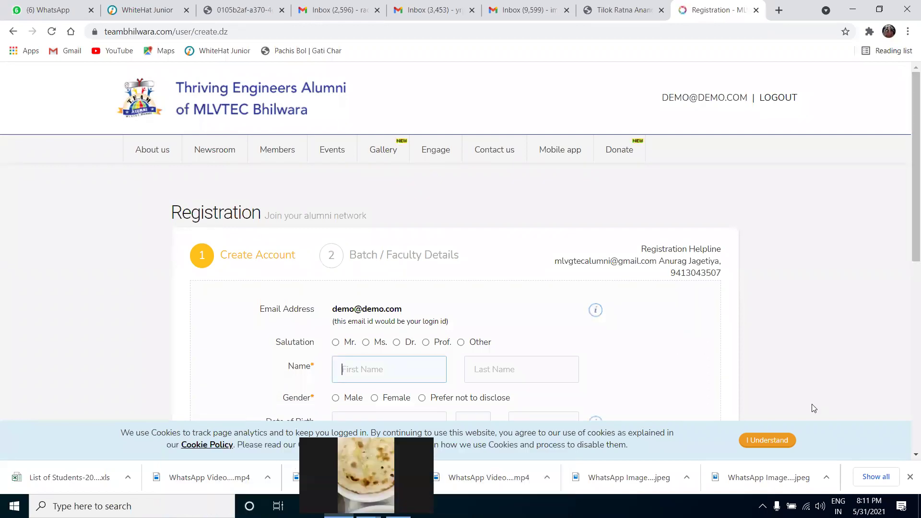
pyautogui.scroll(-3, 908, 184)
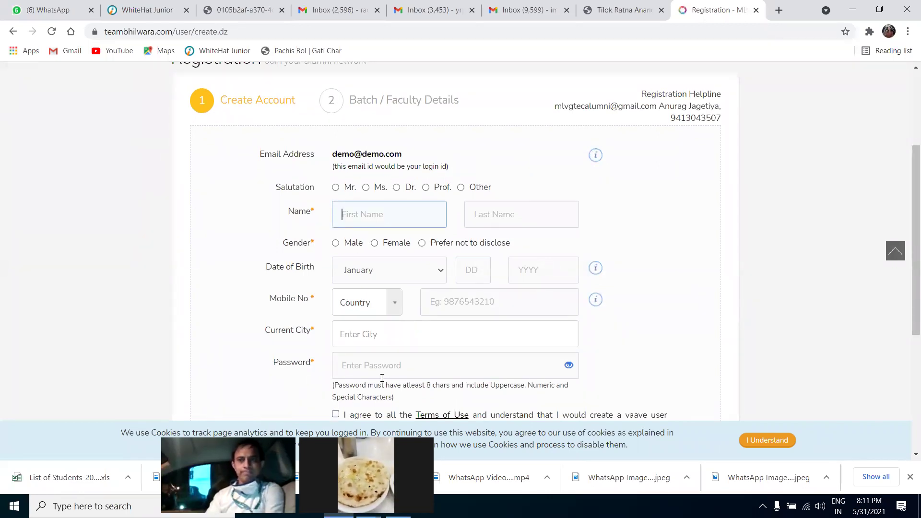
pyautogui.click(312, 211)
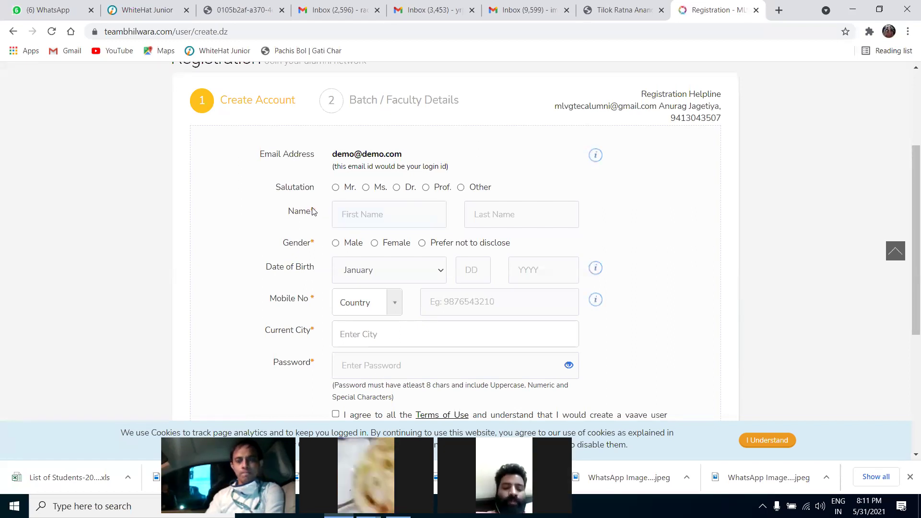
pyautogui.doubleClick(316, 245)
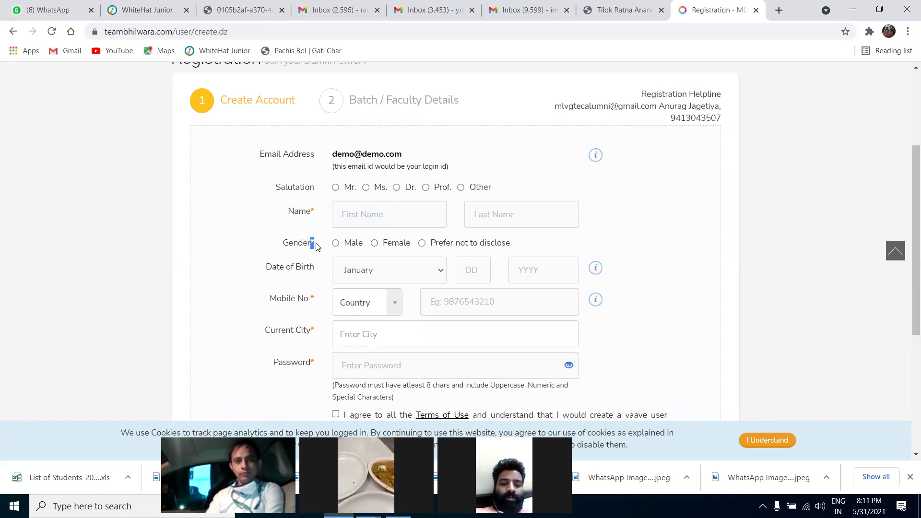
pyautogui.doubleClick(312, 212)
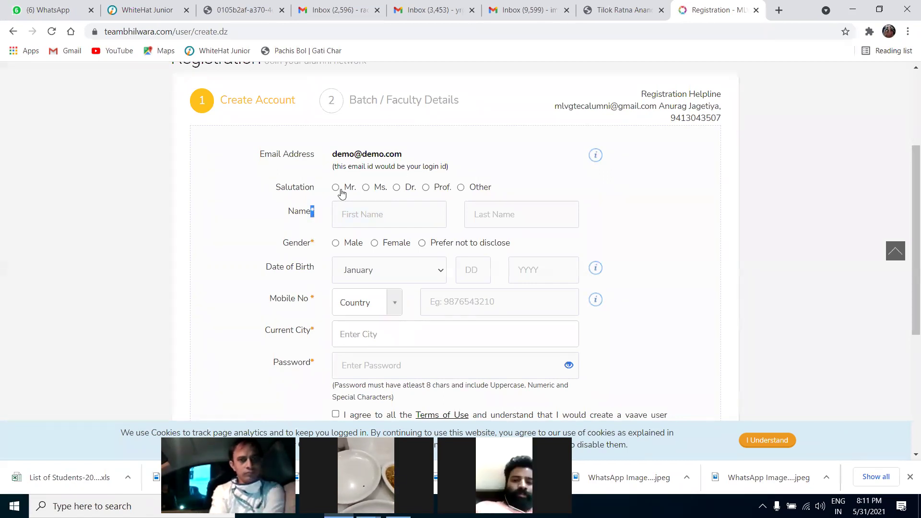
pyautogui.click(366, 188)
pyautogui.click(368, 212)
pyautogui.write('Demo')
pyautogui.press('Tab')
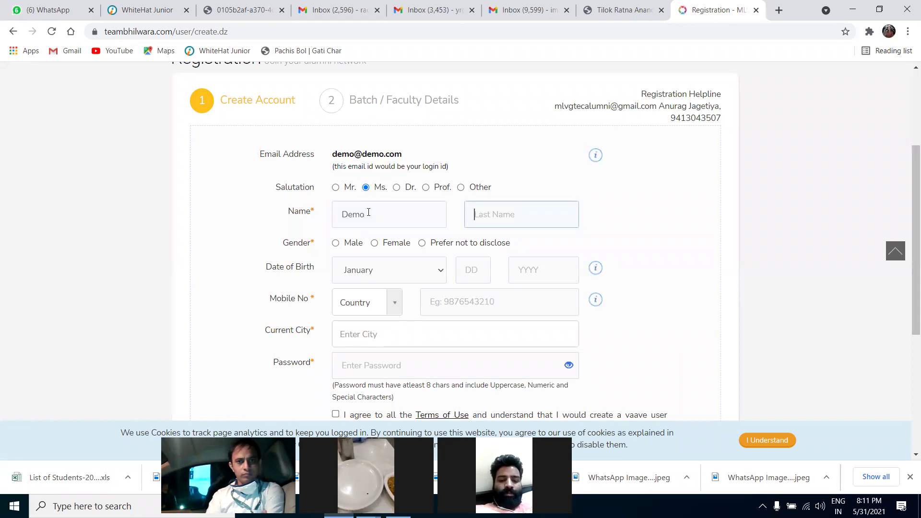
pyautogui.write('Mehta')
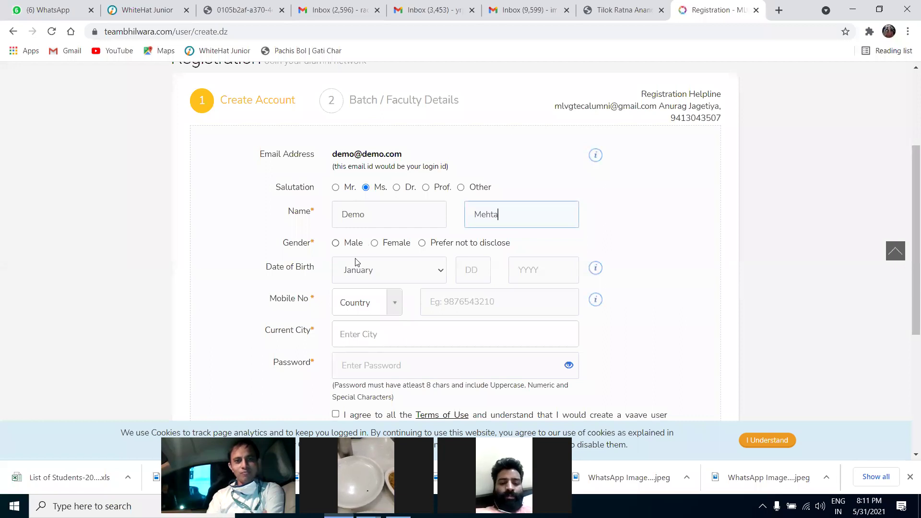
# Set gender to Female and birth date to 12 February 1985
pyautogui.click(375, 243)
pyautogui.click(355, 269)
pyautogui.click(391, 297)
pyautogui.click(481, 271)
pyautogui.write('12')
pyautogui.write('1985')
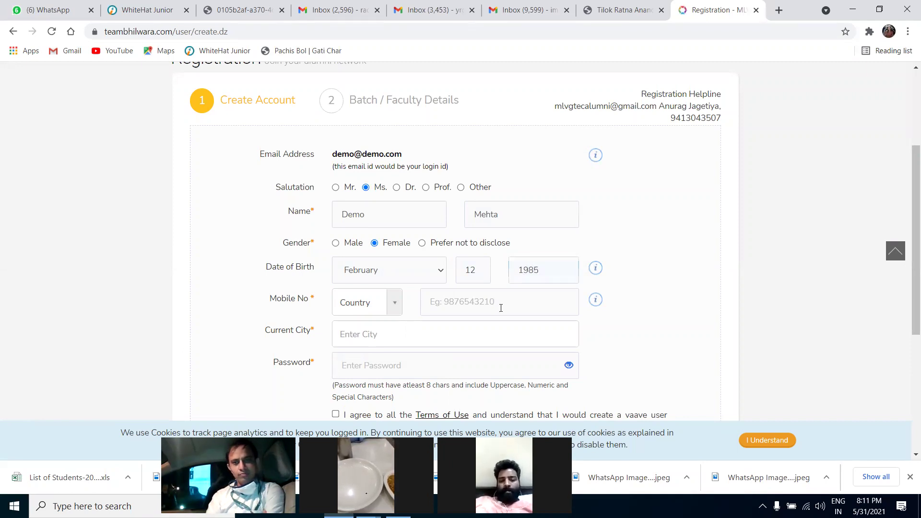
# Choose the +91 India country code and start entering the mobile number
pyautogui.click(392, 303)
pyautogui.click(364, 360)
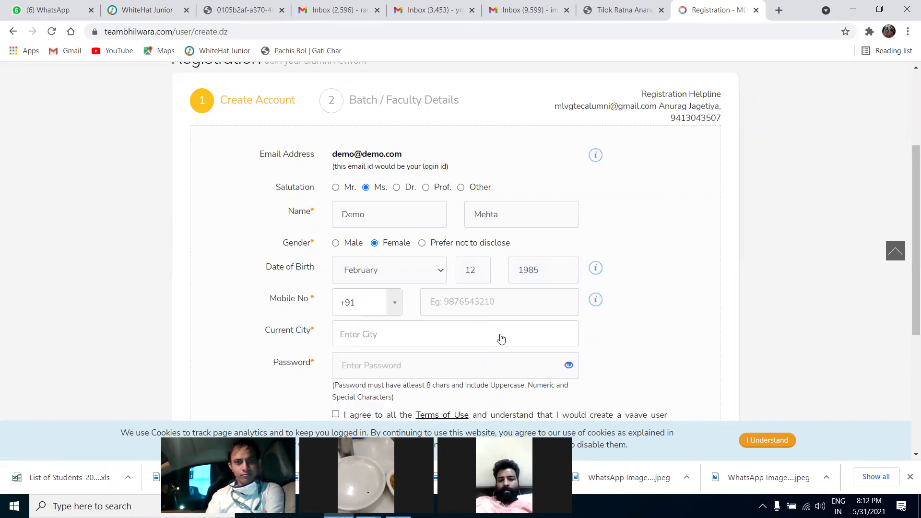
pyautogui.click(467, 305)
pyautogui.write('987654321')
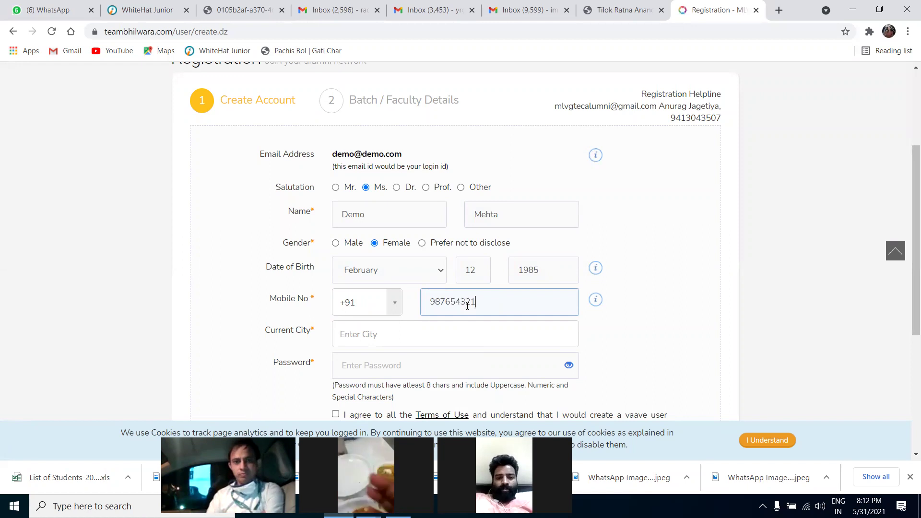
pyautogui.moveTo(430, 302); pyautogui.dragTo(458, 301)
pyautogui.click(485, 302)
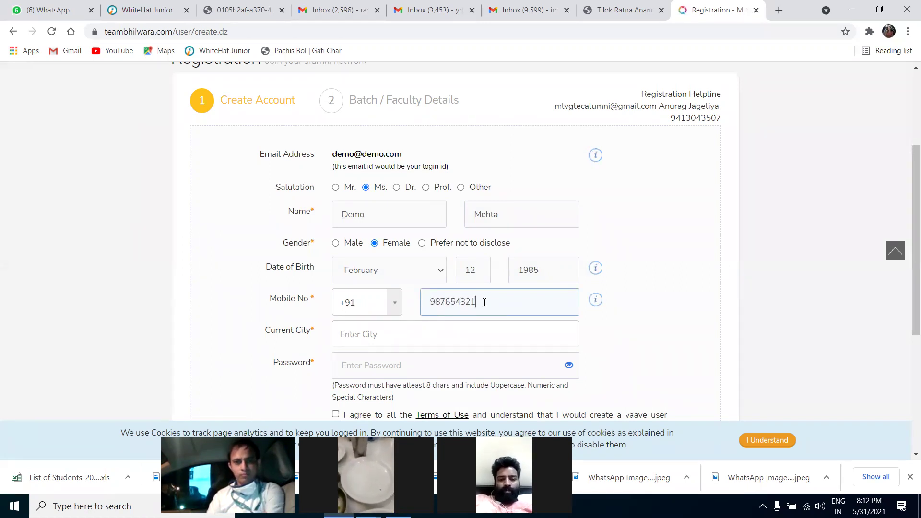
# Finish the mobile number and set the current city to Bhikhi, India
pyautogui.write('0')
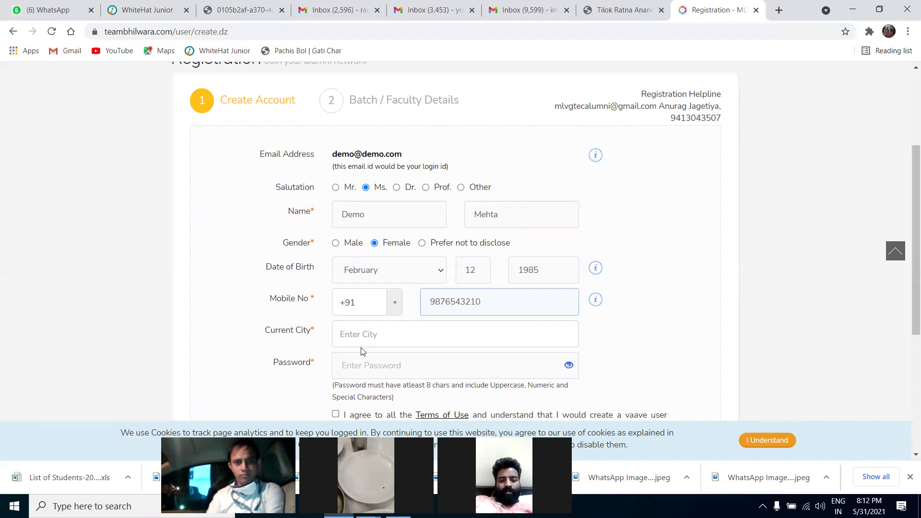
pyautogui.click(371, 334)
pyautogui.write('bhi')
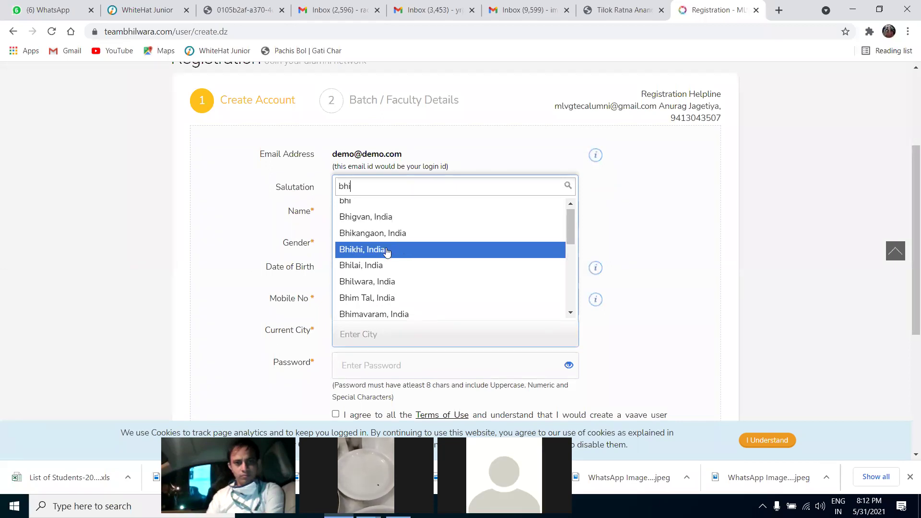
pyautogui.click(387, 252)
# Enter the account password, toggling its visibility to check it
pyautogui.click(389, 366)
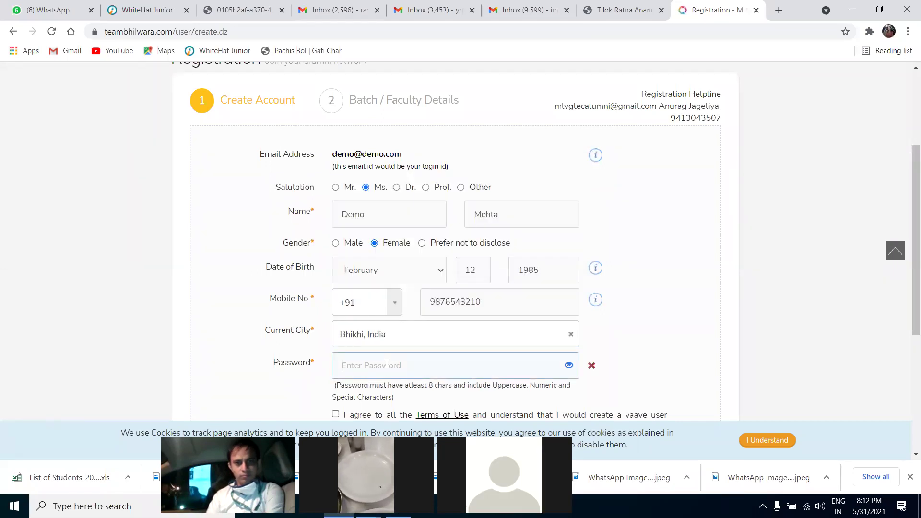
pyautogui.moveTo(907, 243); pyautogui.dragTo(908, 269)
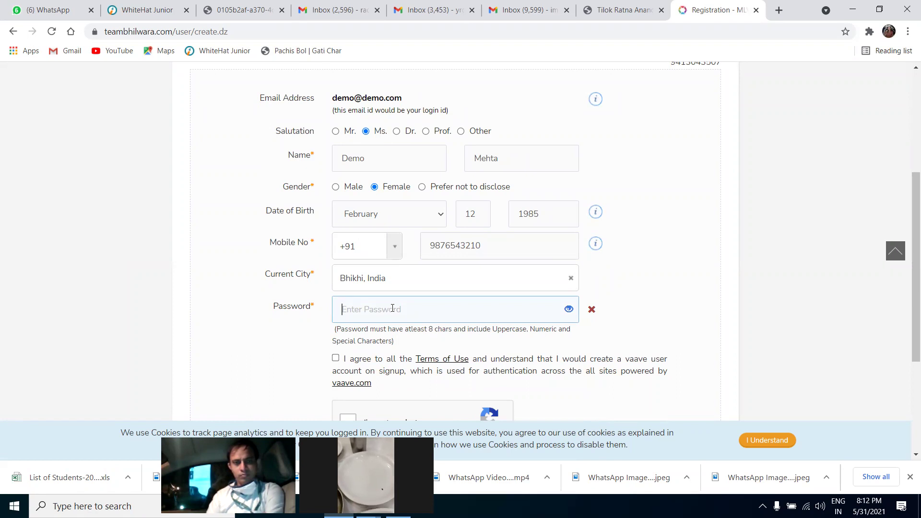
pyautogui.write('Demo')
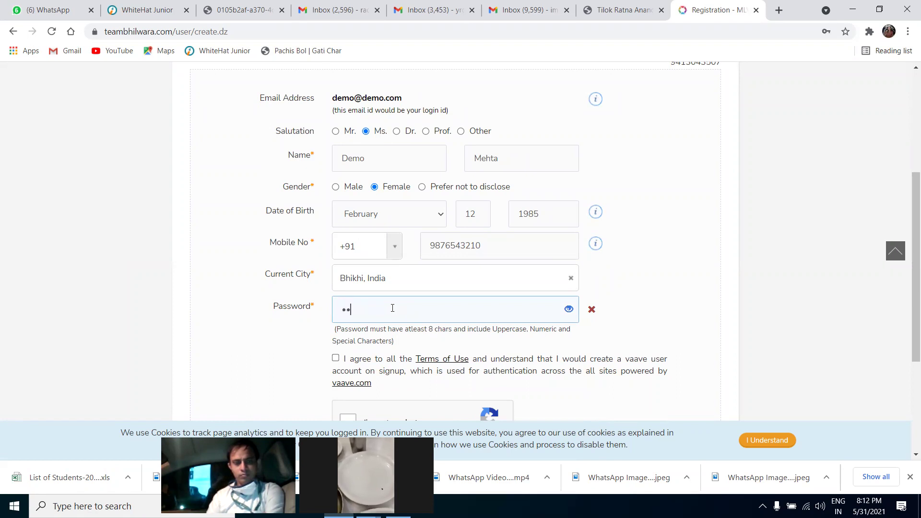
pyautogui.write('@1234')
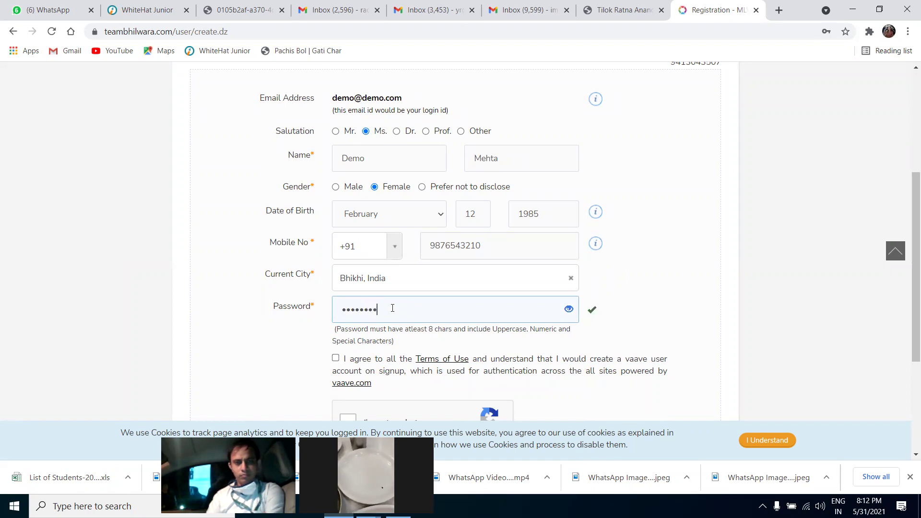
pyautogui.click(569, 310)
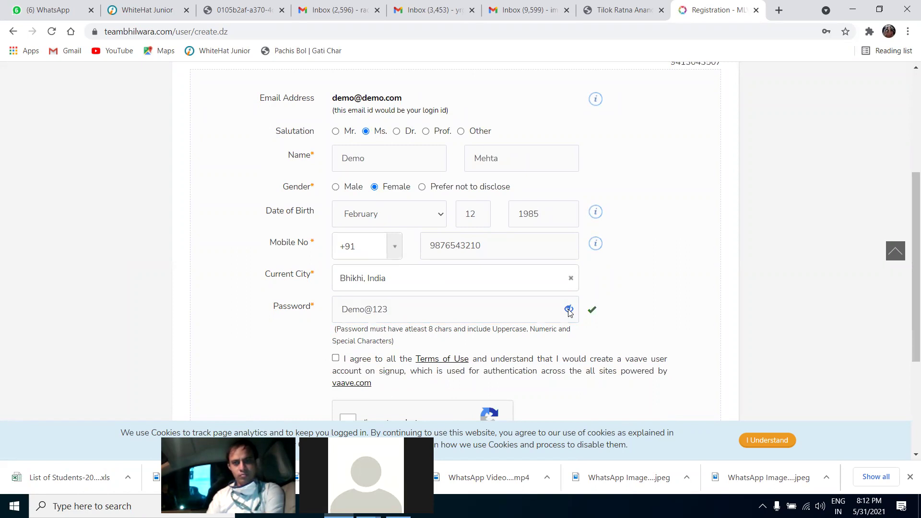
pyautogui.click(568, 310)
pyautogui.click(569, 309)
pyautogui.click(570, 309)
# Accept the Terms of Use and tick the I'm not a robot check
pyautogui.scroll(-1, 360, 336)
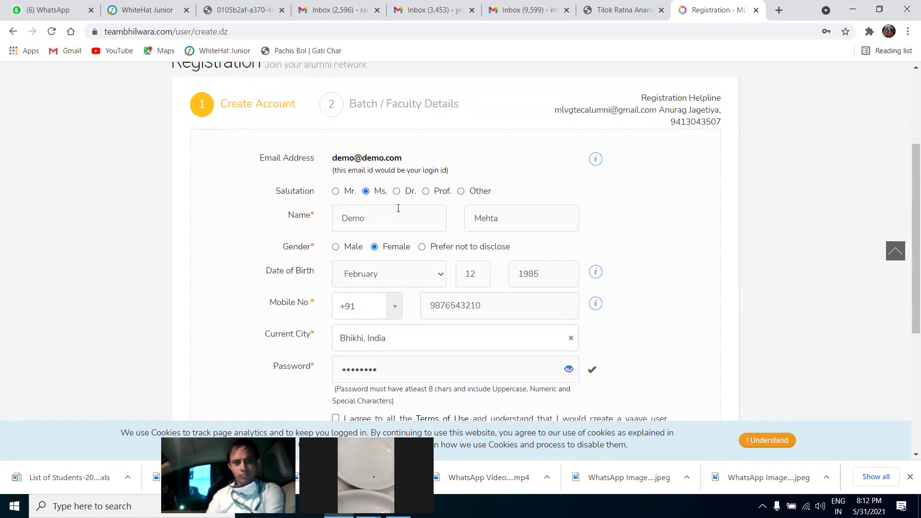
pyautogui.scroll(-1, 397, 364)
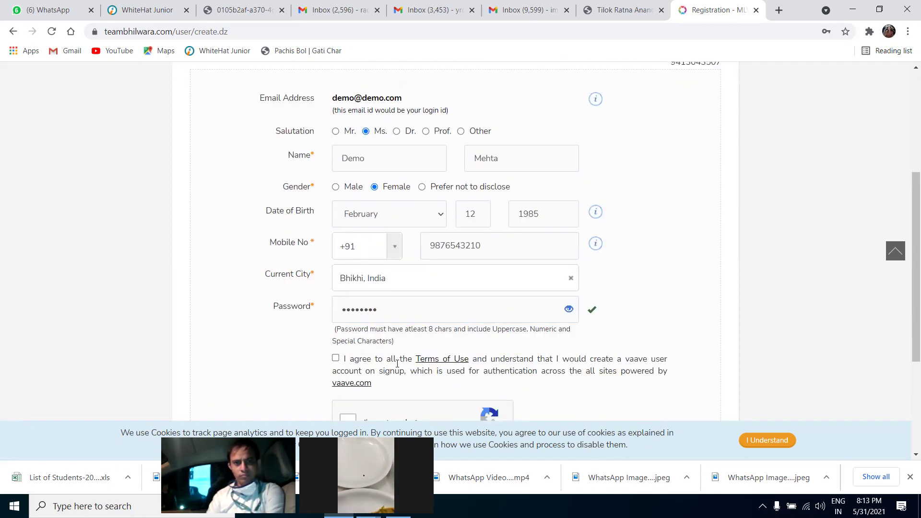
pyautogui.click(335, 358)
pyautogui.scroll(-2, 506, 298)
pyautogui.click(348, 301)
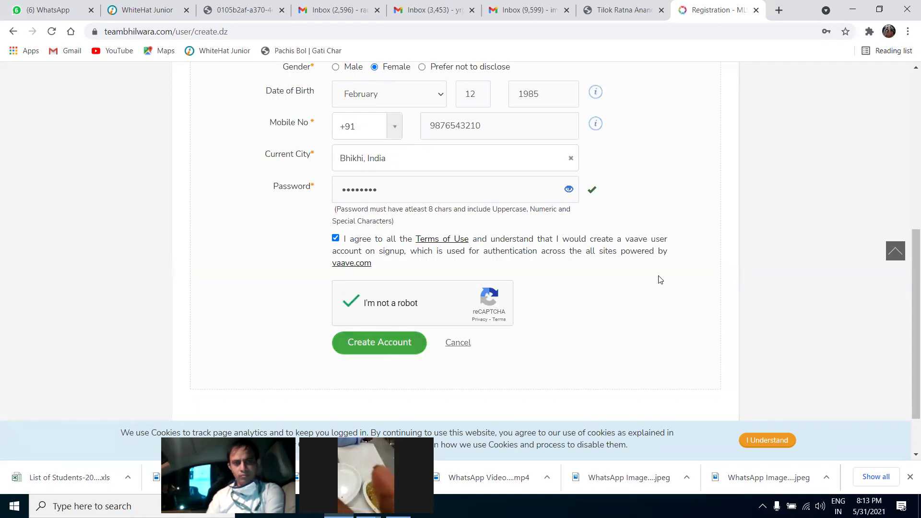
pyautogui.scroll(5, 661, 280)
pyautogui.scroll(-1, 661, 279)
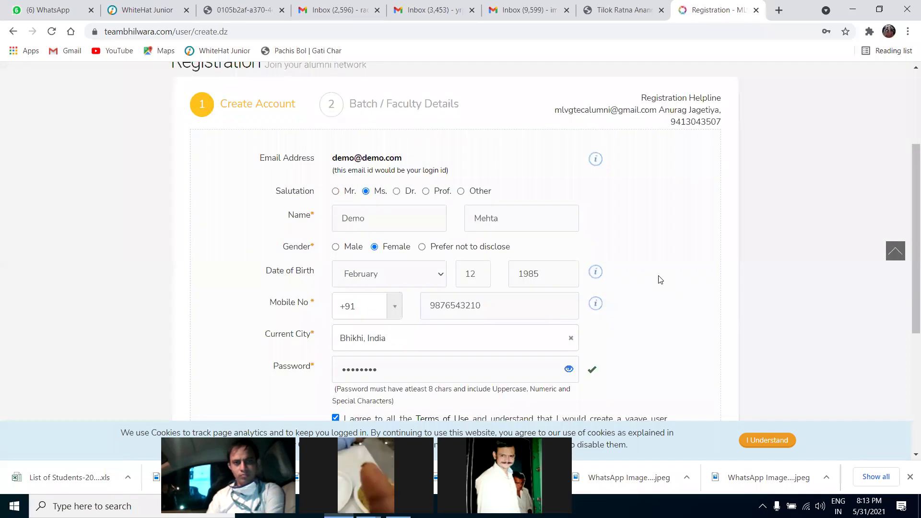
pyautogui.scroll(-3, 661, 280)
# Create the account and reach step 2, Batch / Faculty Details
pyautogui.click(396, 405)
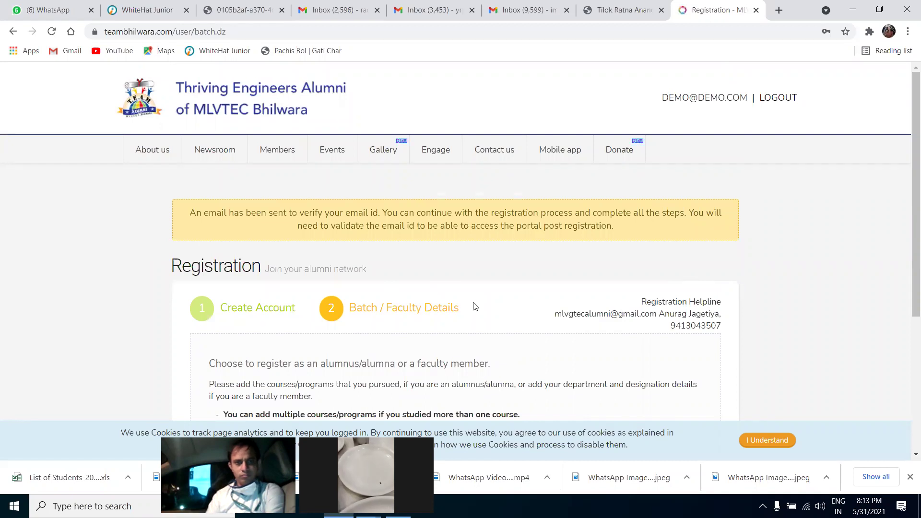
pyautogui.scroll(-3, 474, 307)
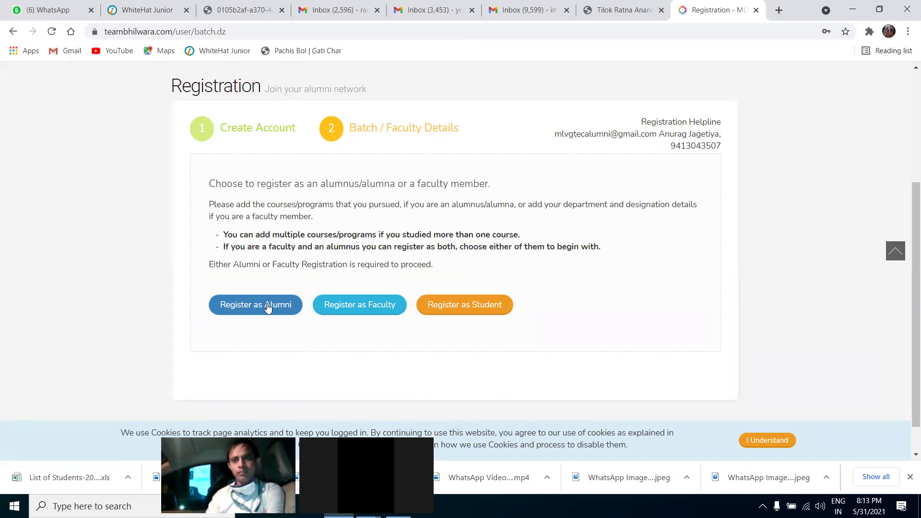
# Choose Register as Alumni, then open and close the Course / Degree list without choosing
pyautogui.click(268, 308)
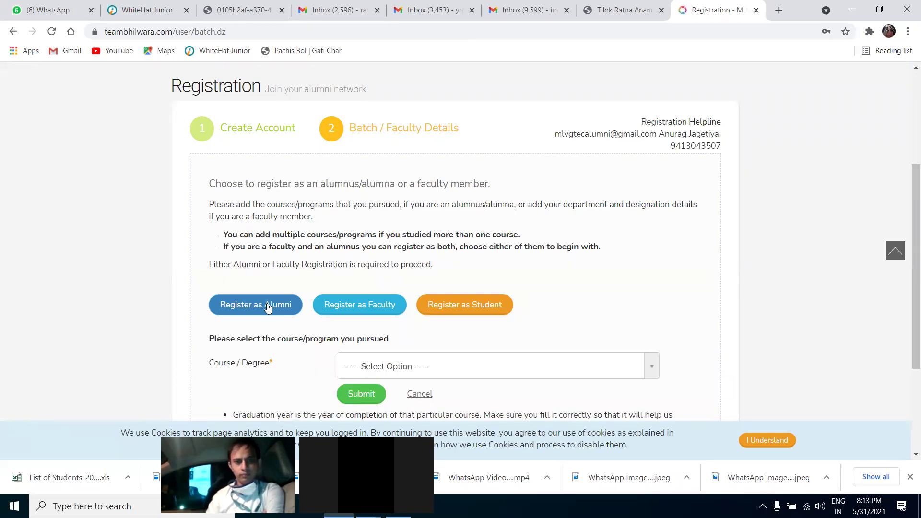
pyautogui.scroll(-3, 701, 288)
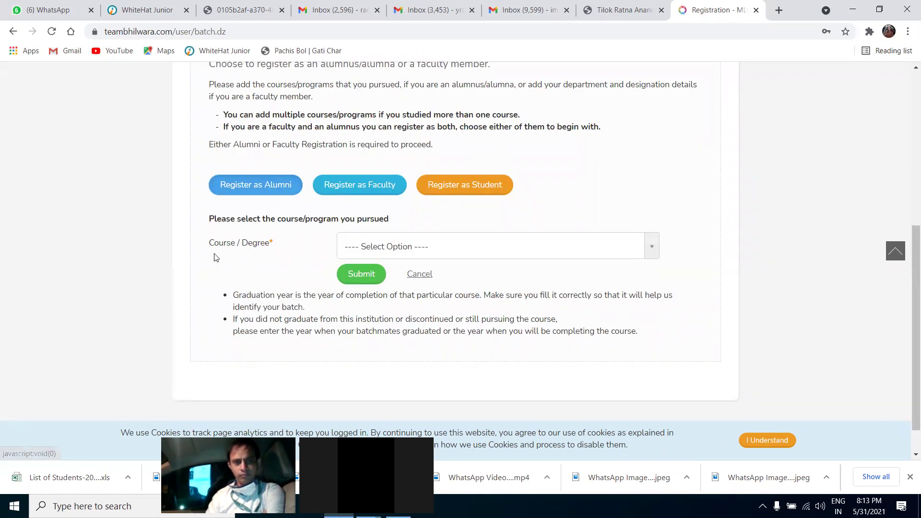
pyautogui.doubleClick(274, 244)
pyautogui.click(274, 244)
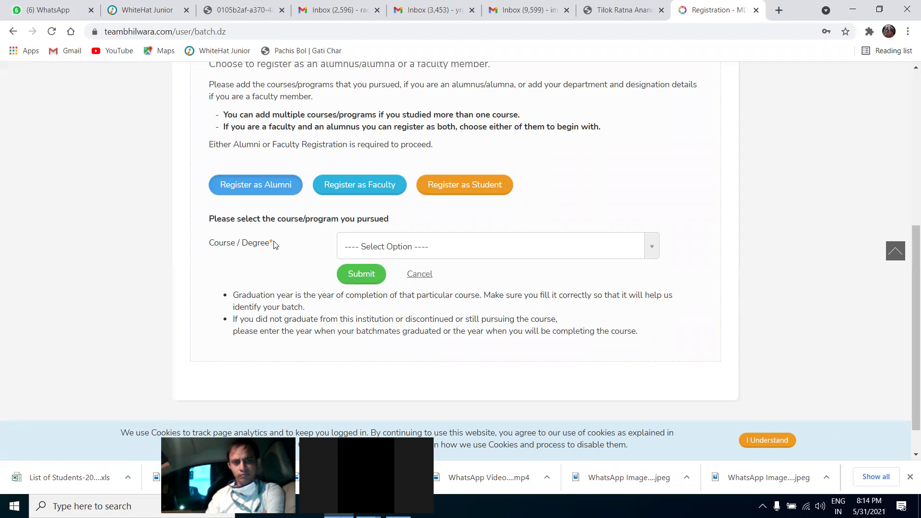
pyautogui.click(380, 247)
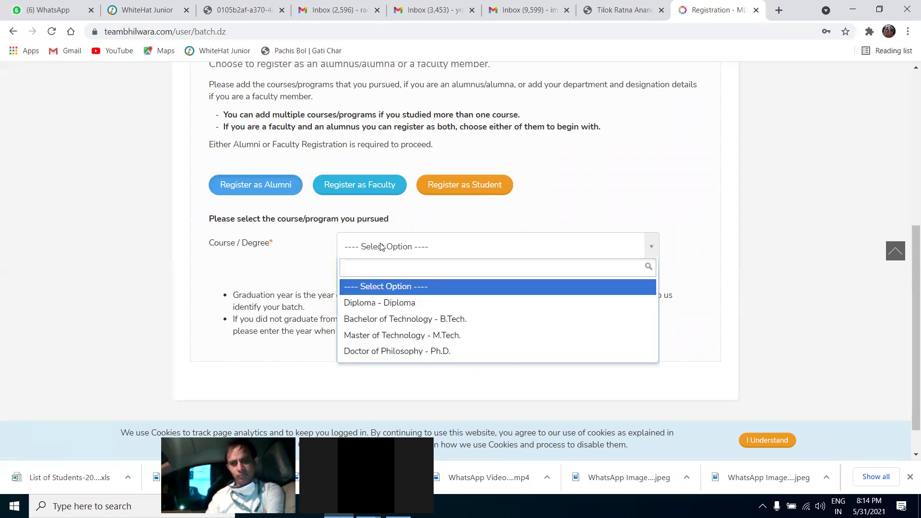
pyautogui.click(380, 247)
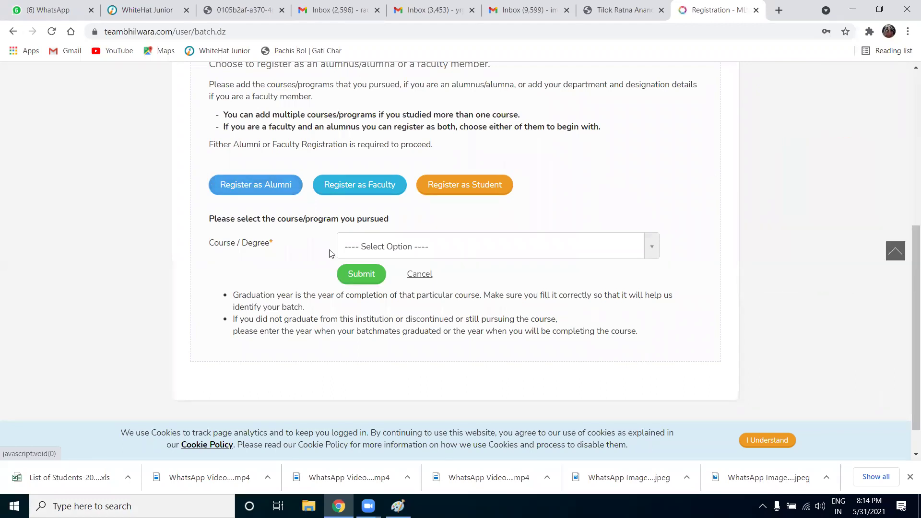
# Select Bachelor of Technology - B.Tech., Electronics & Communication Engineering stream, and end year 2007
pyautogui.click(459, 250)
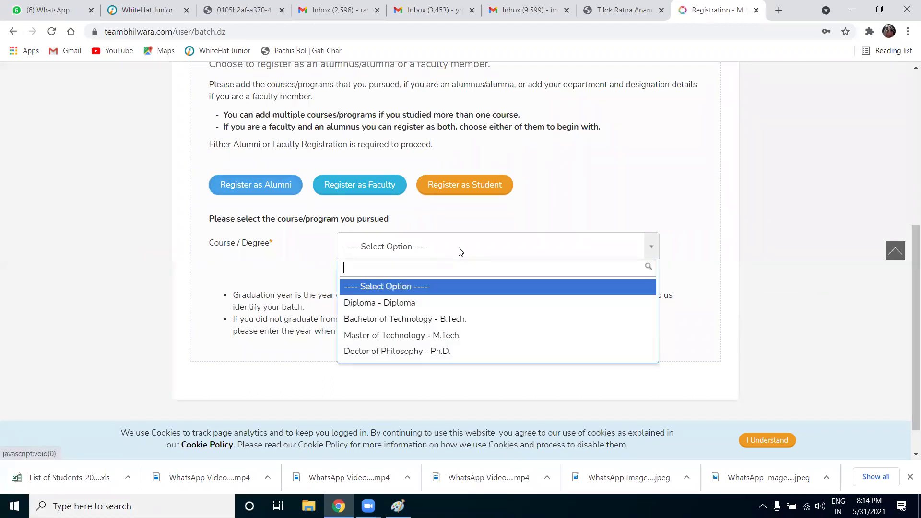
pyautogui.click(425, 319)
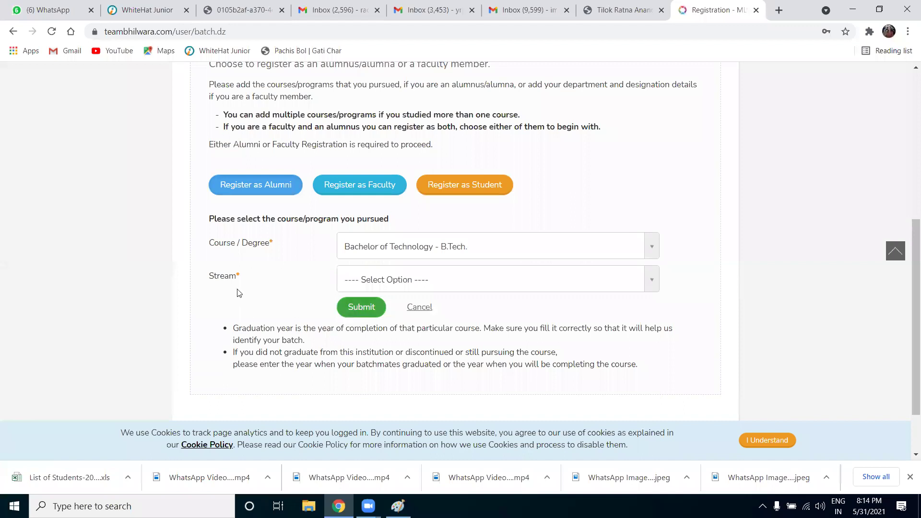
pyautogui.click(388, 280)
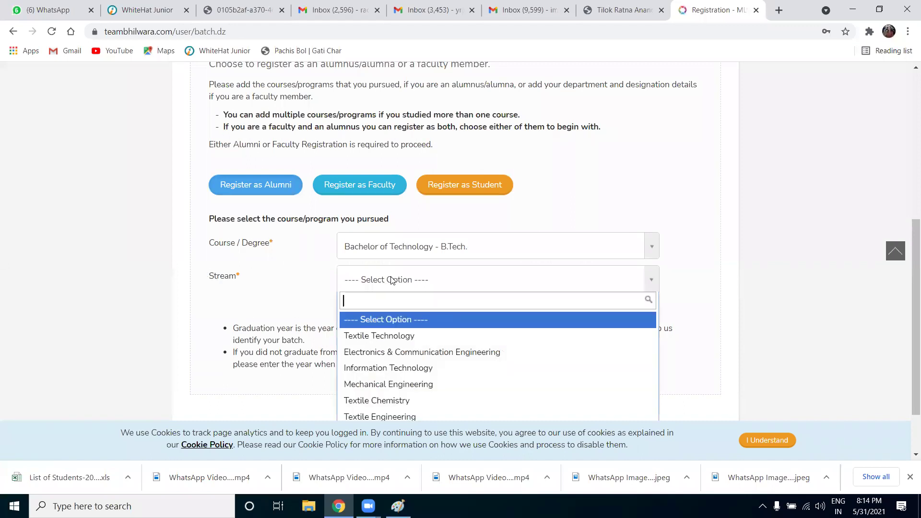
pyautogui.click(389, 353)
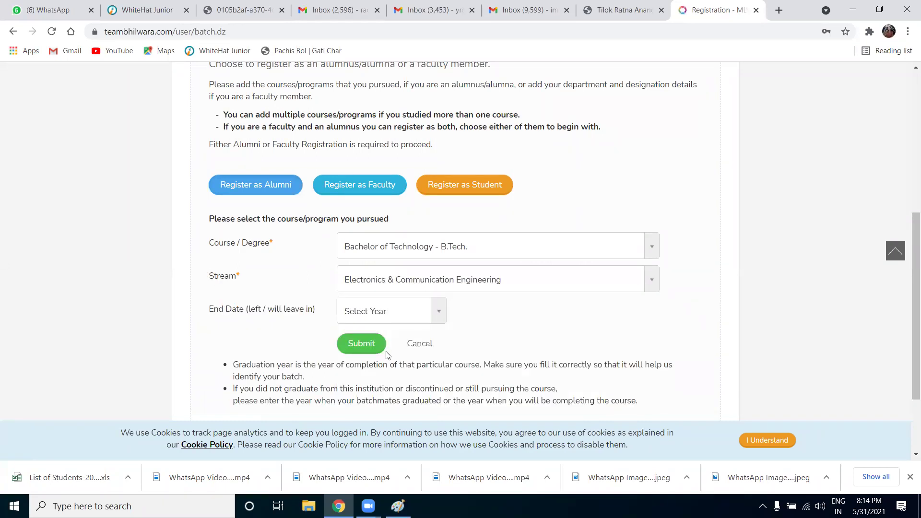
pyautogui.click(404, 315)
pyautogui.click(364, 200)
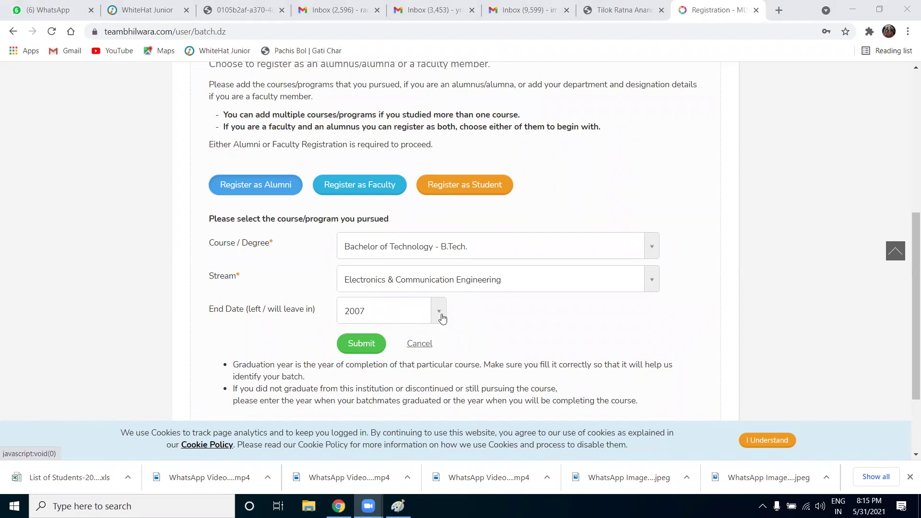
pyautogui.click(439, 315)
pyautogui.click(442, 315)
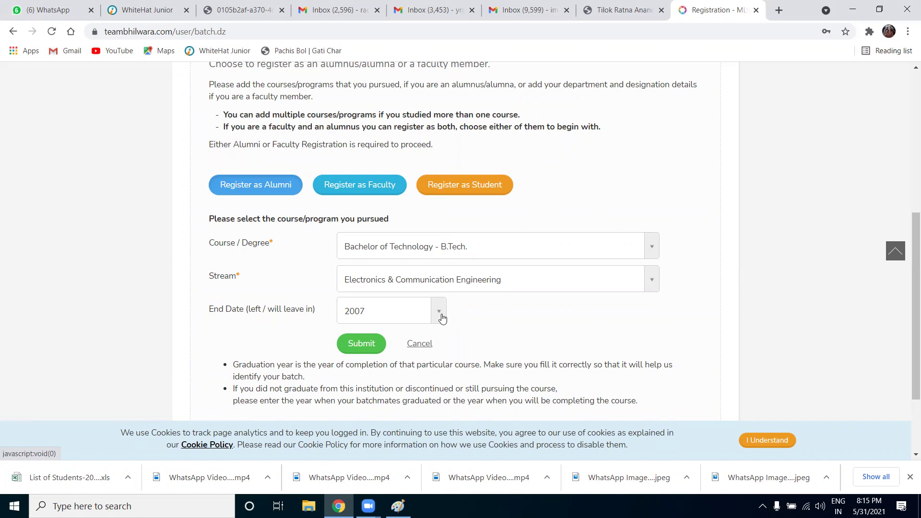
# Submit the course details, leave Current / Latest Work Details blank, and submit for approval
pyautogui.click(361, 345)
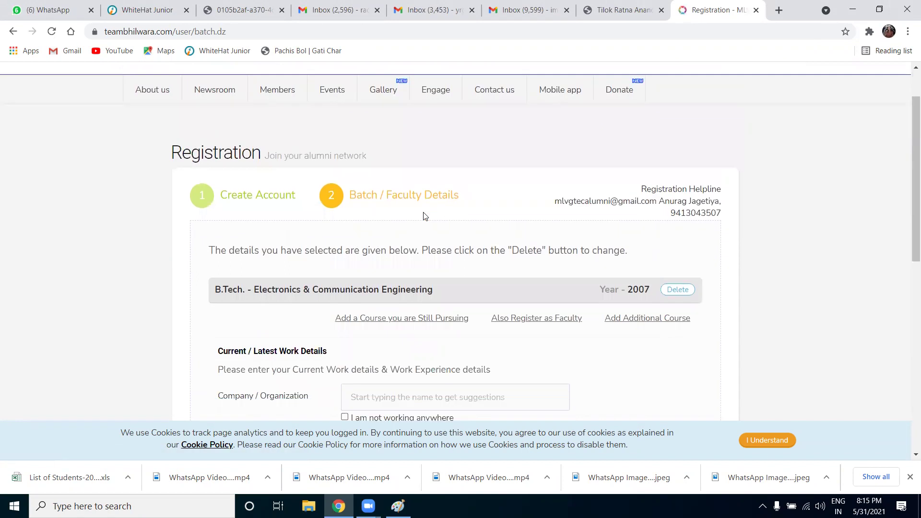
pyautogui.scroll(-1, 424, 216)
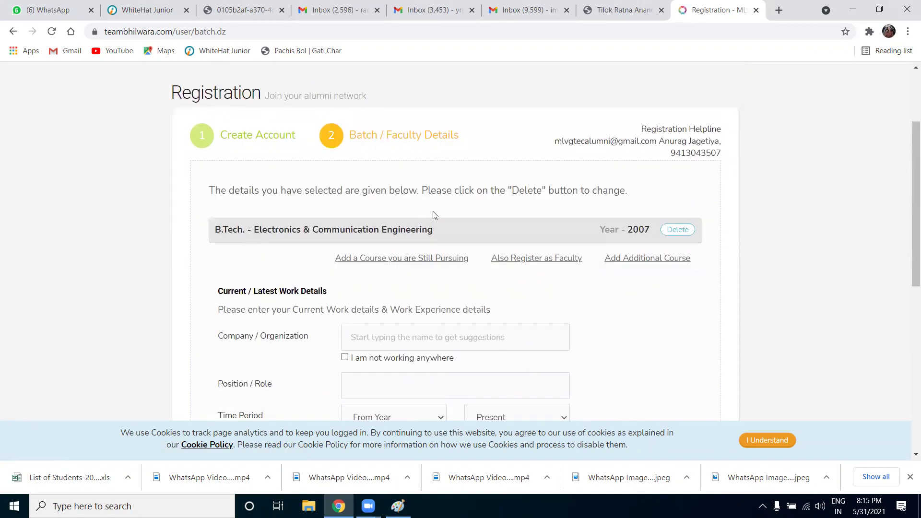
pyautogui.scroll(-2, 434, 215)
pyautogui.scroll(-2, 417, 259)
pyautogui.scroll(-1, 417, 259)
pyautogui.scroll(4, 418, 259)
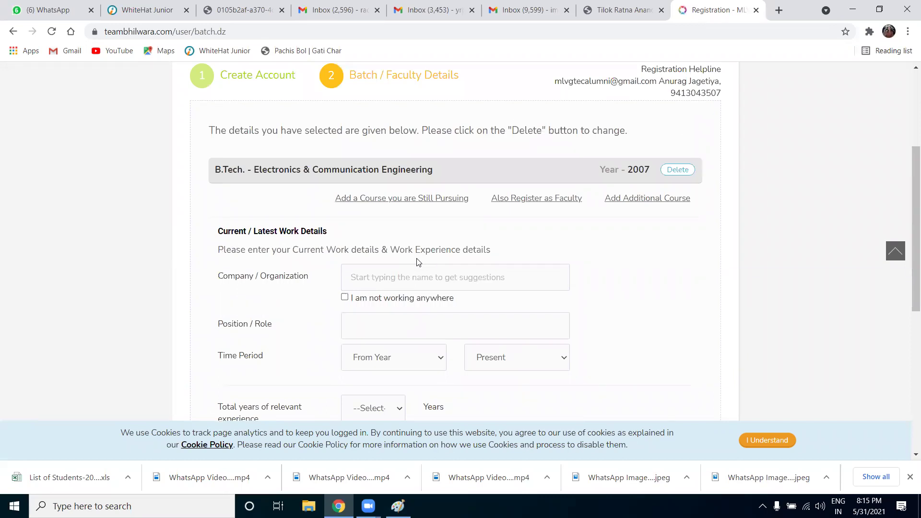
pyautogui.scroll(-1, 417, 261)
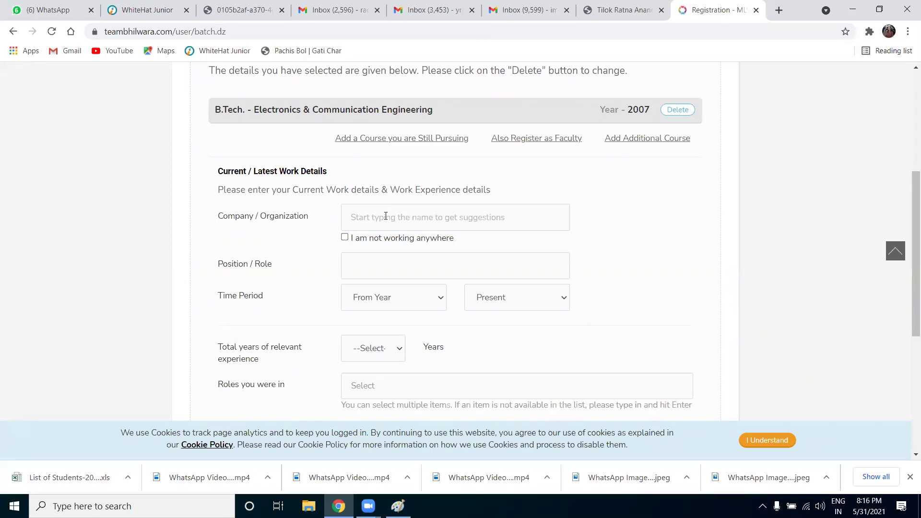
pyautogui.scroll(-2, 386, 216)
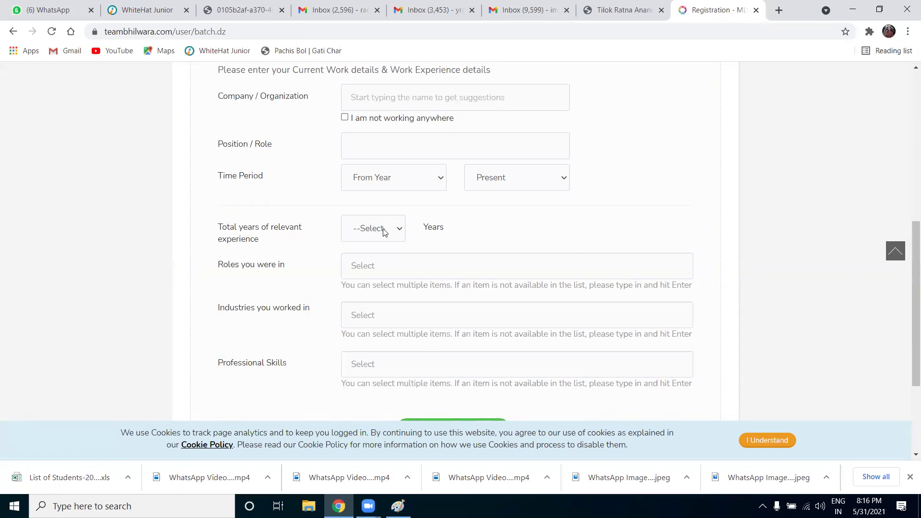
pyautogui.scroll(1, 384, 233)
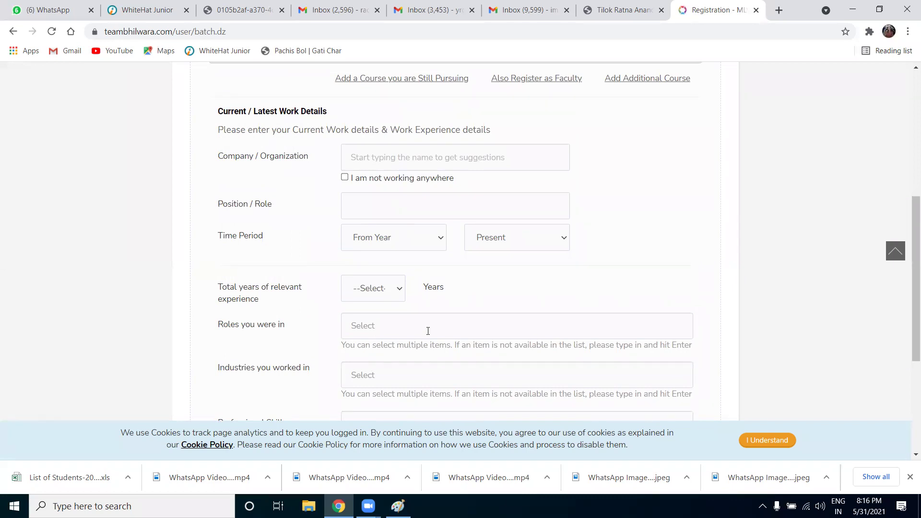
pyautogui.scroll(2, 433, 317)
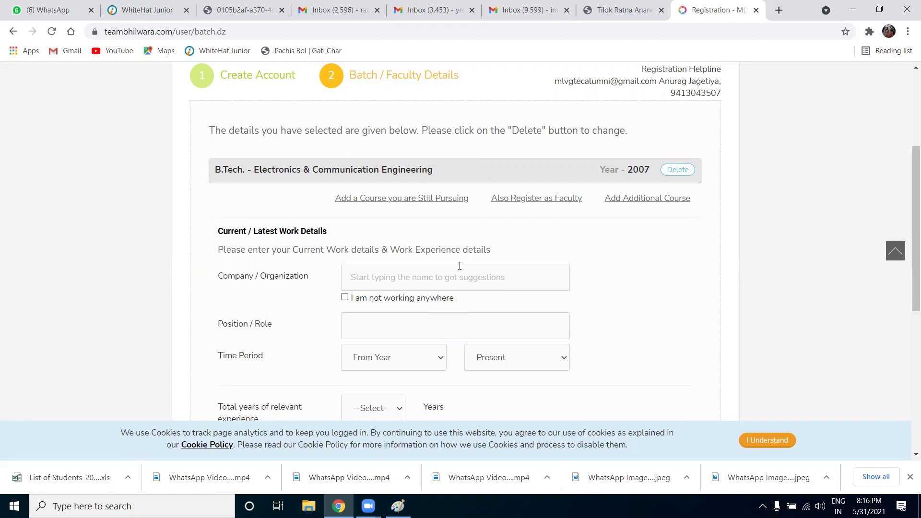
pyautogui.scroll(2, 459, 266)
pyautogui.scroll(-3, 459, 265)
pyautogui.scroll(-1, 460, 270)
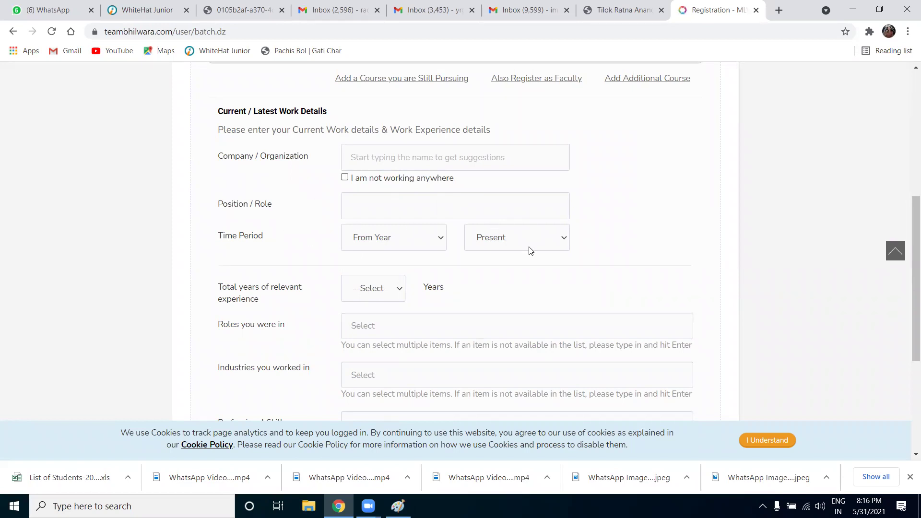
pyautogui.scroll(-1, 465, 304)
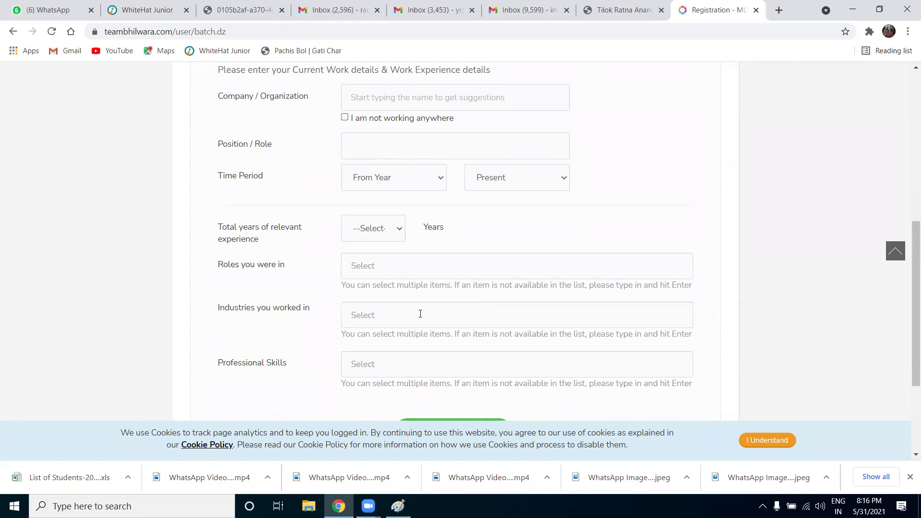
pyautogui.scroll(-1, 421, 314)
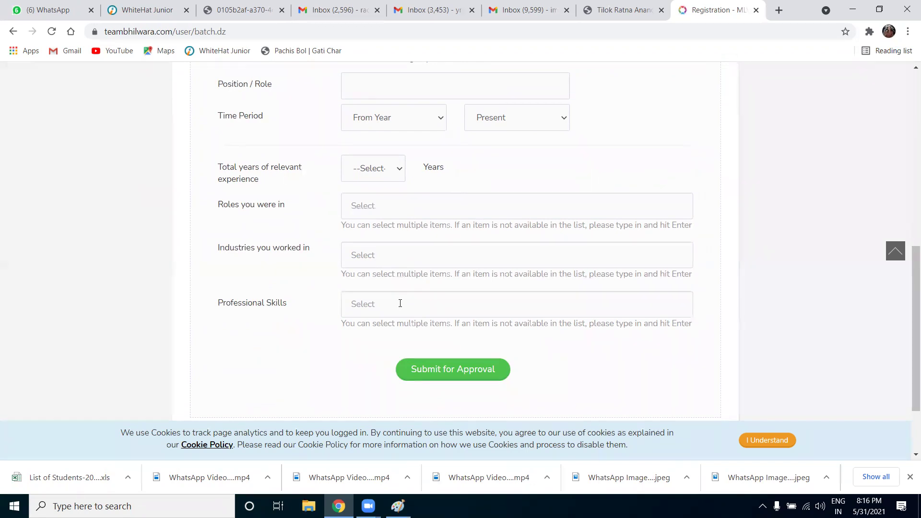
pyautogui.click(447, 374)
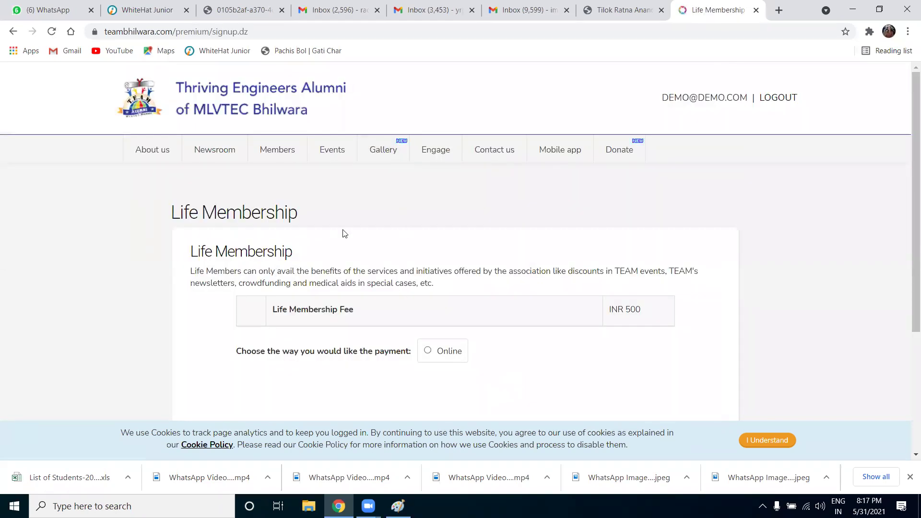
# Pay the INR 500 Life Membership online, review the order and send it to the payment gateway
pyautogui.scroll(-1, 366, 263)
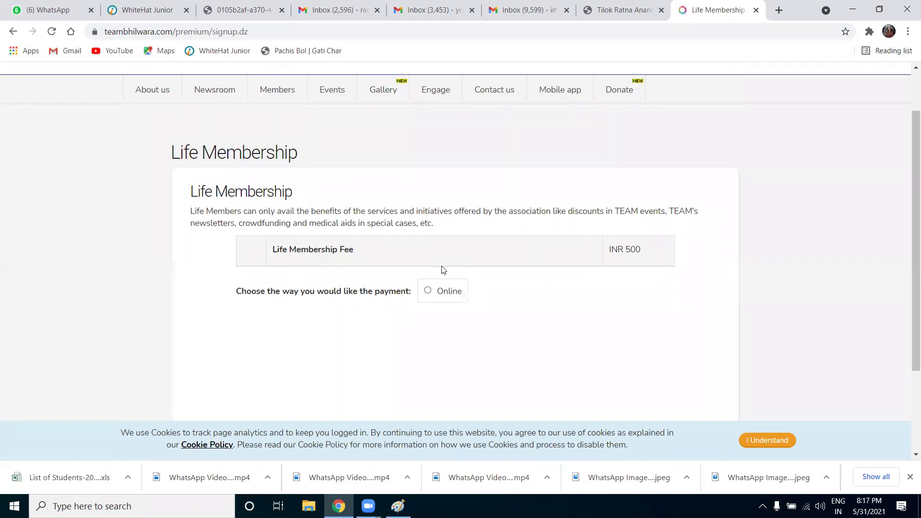
pyautogui.click(445, 299)
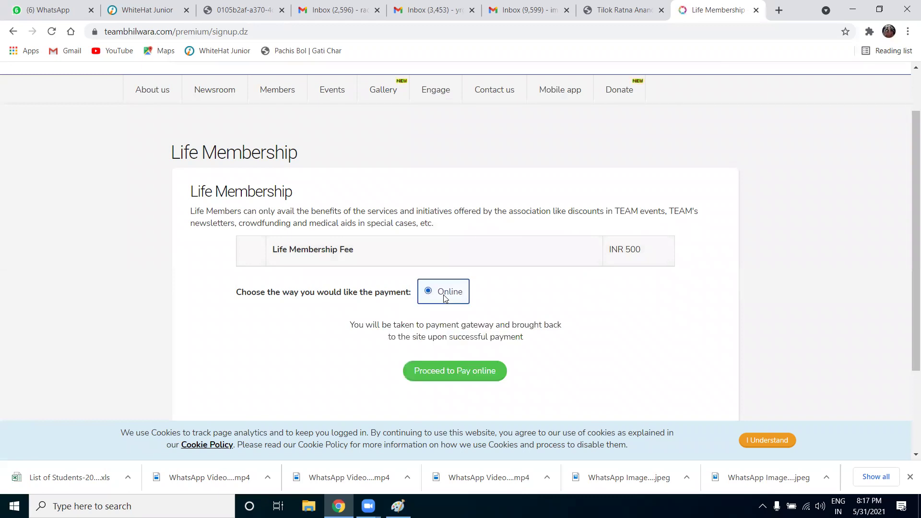
pyautogui.click(457, 372)
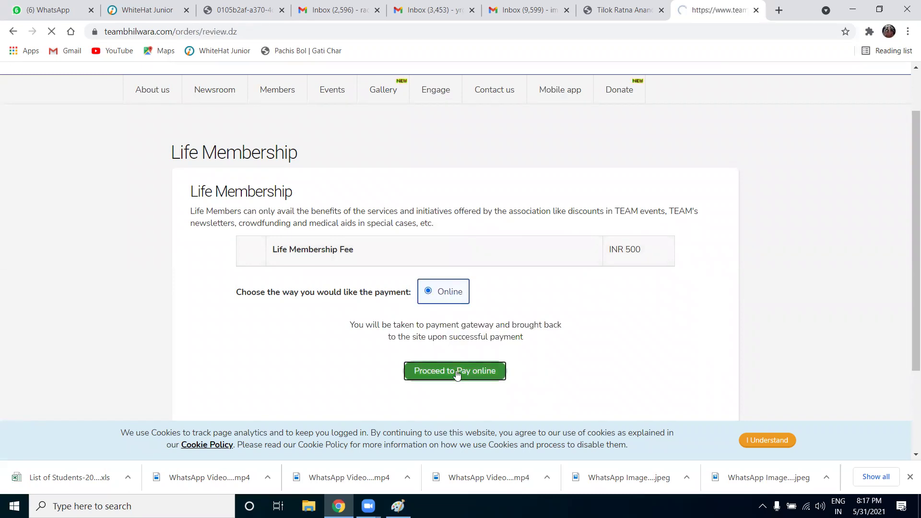
pyautogui.scroll(-3, 438, 245)
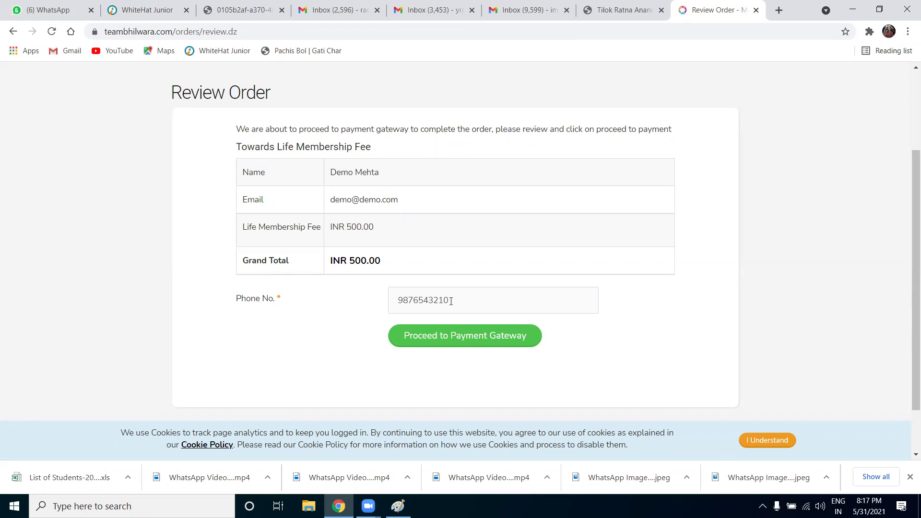
pyautogui.click(472, 344)
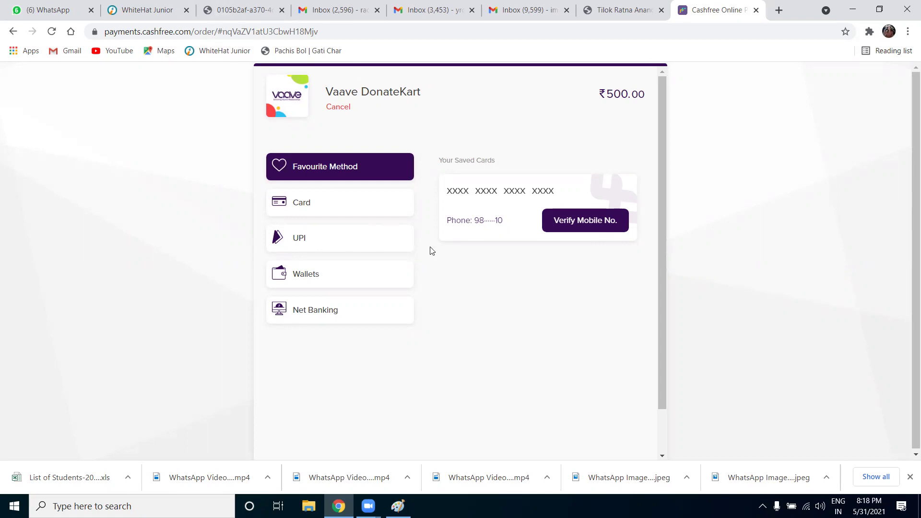
# Load the teambhilwara.com home page in a new browser tab
pyautogui.click(780, 11)
pyautogui.click(643, 10)
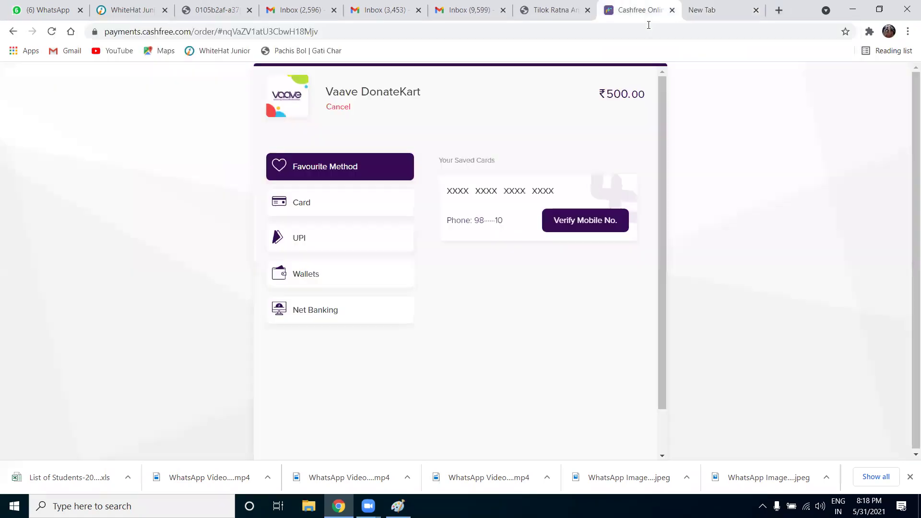
pyautogui.click(750, 5)
pyautogui.click(658, 33)
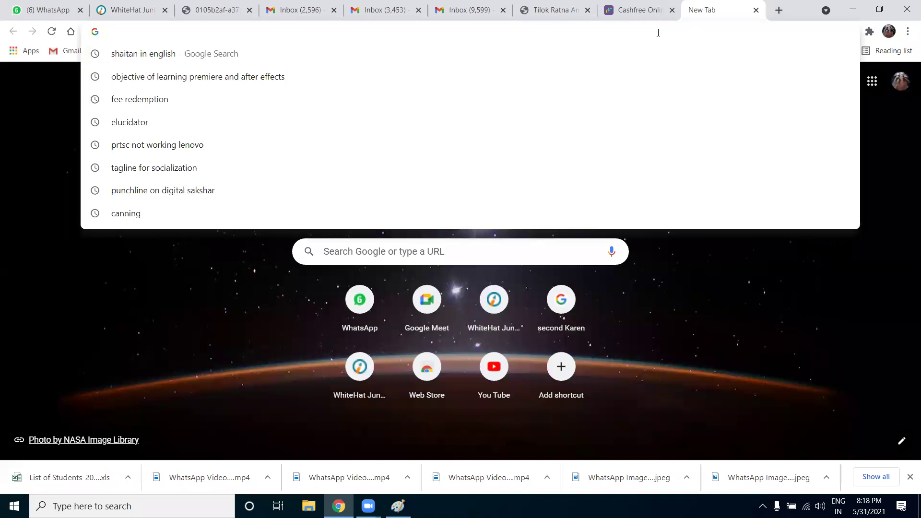
pyautogui.write('team')
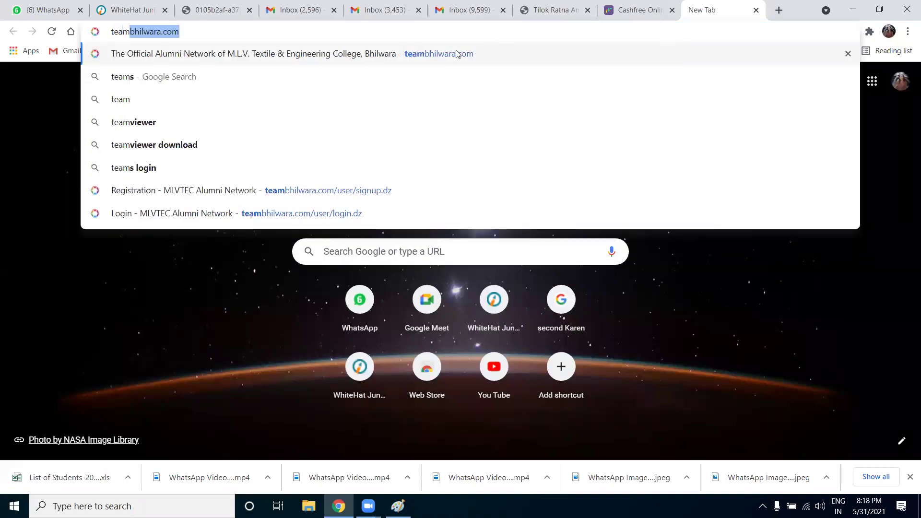
pyautogui.press('Return')
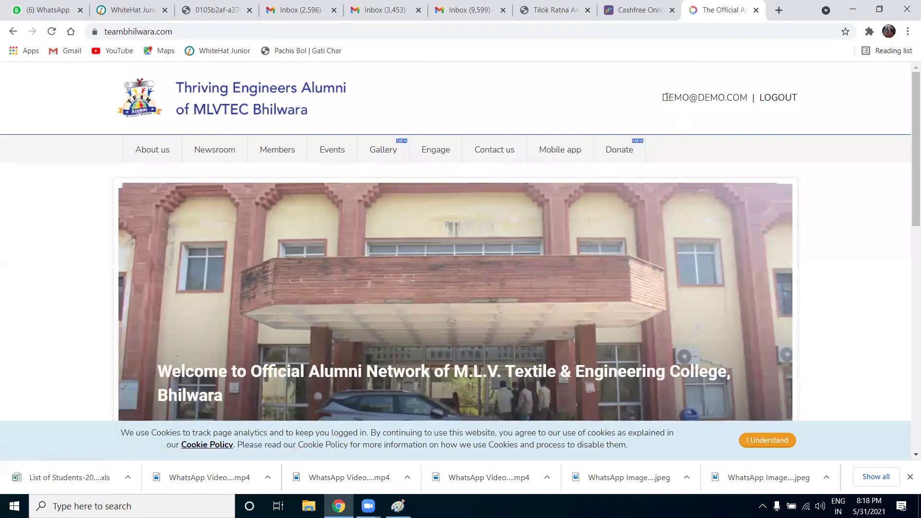
# Log out of the demo account and begin Login with Google
pyautogui.moveTo(667, 97); pyautogui.dragTo(747, 100)
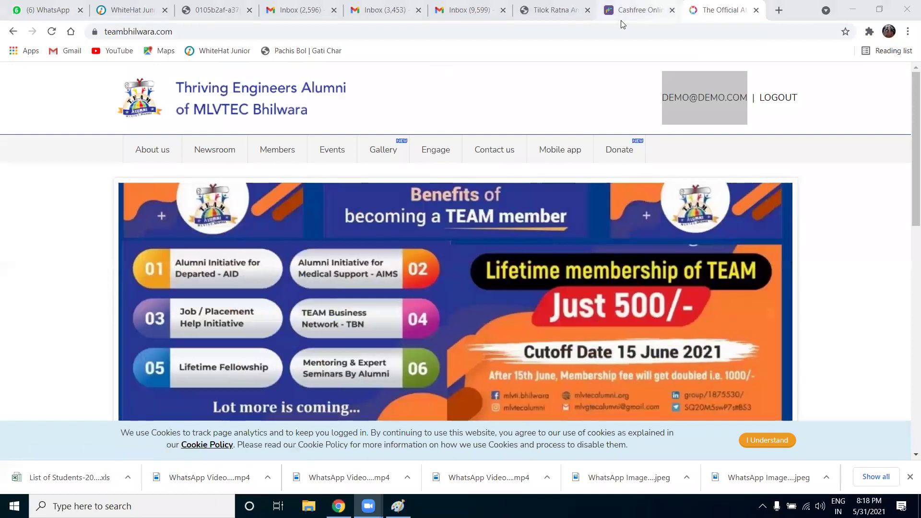
pyautogui.click(754, 95)
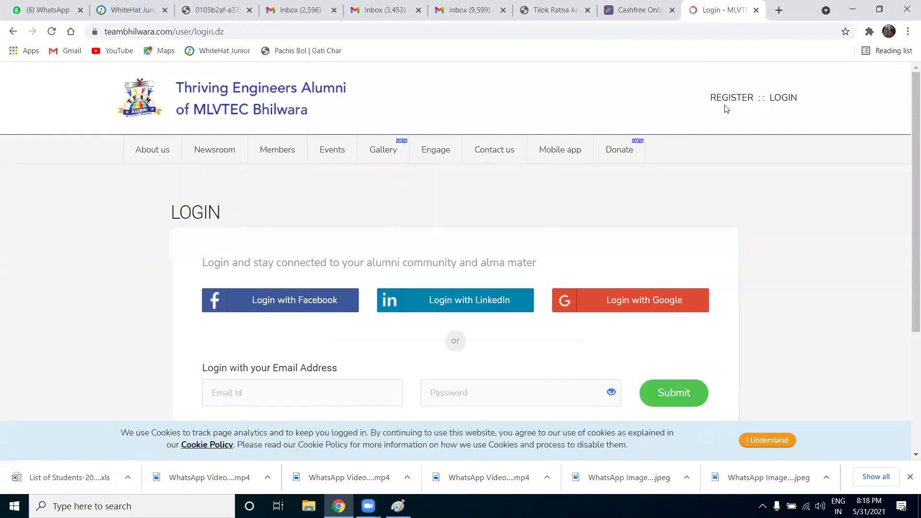
pyautogui.click(783, 97)
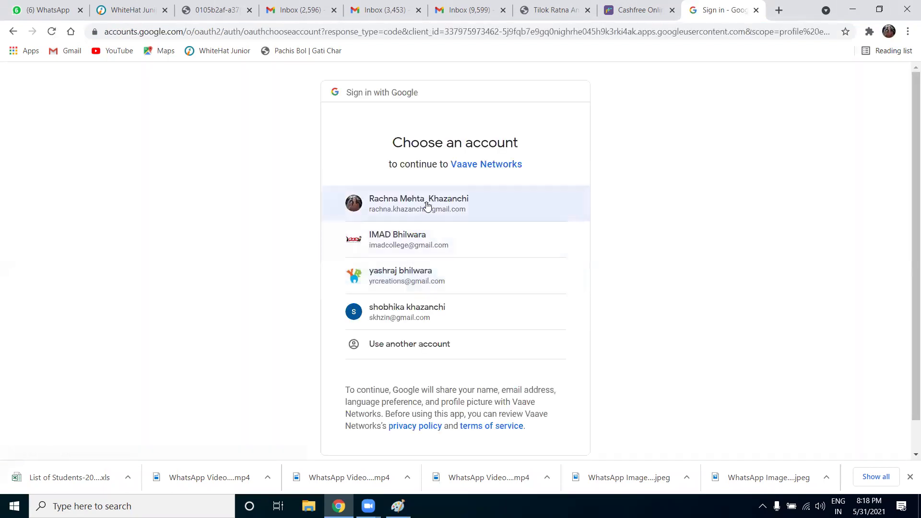
# Sign in to the portal with the chosen Google account
pyautogui.click(426, 204)
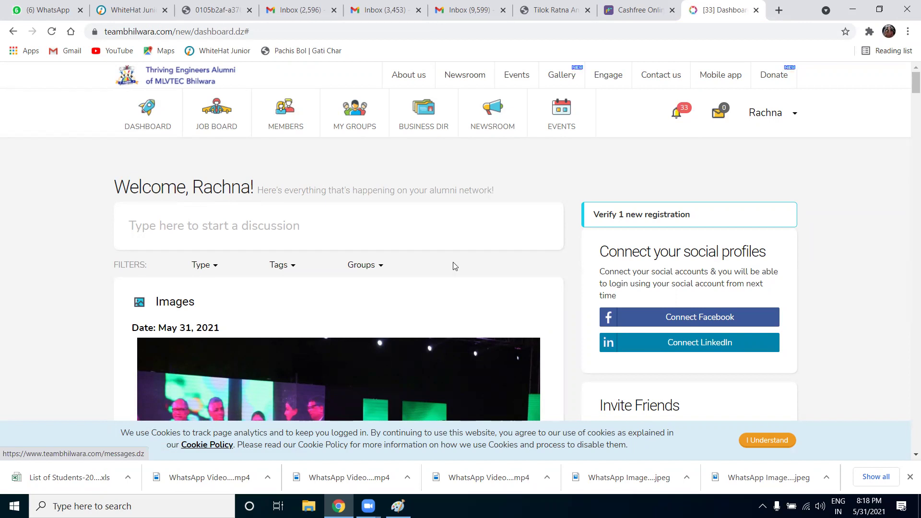
pyautogui.scroll(-5, 453, 262)
pyautogui.scroll(5, 454, 263)
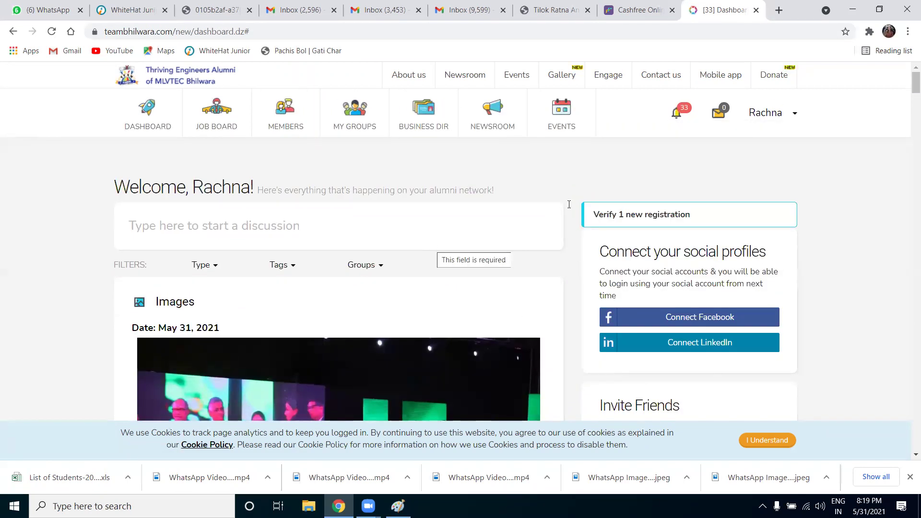
# Open Edit Profile from the account dropdown under the user name
pyautogui.click(795, 114)
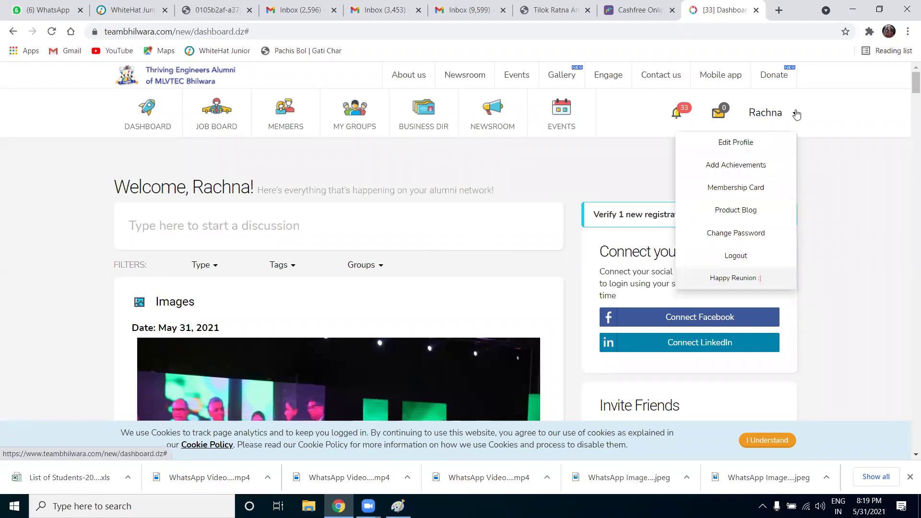
pyautogui.click(623, 113)
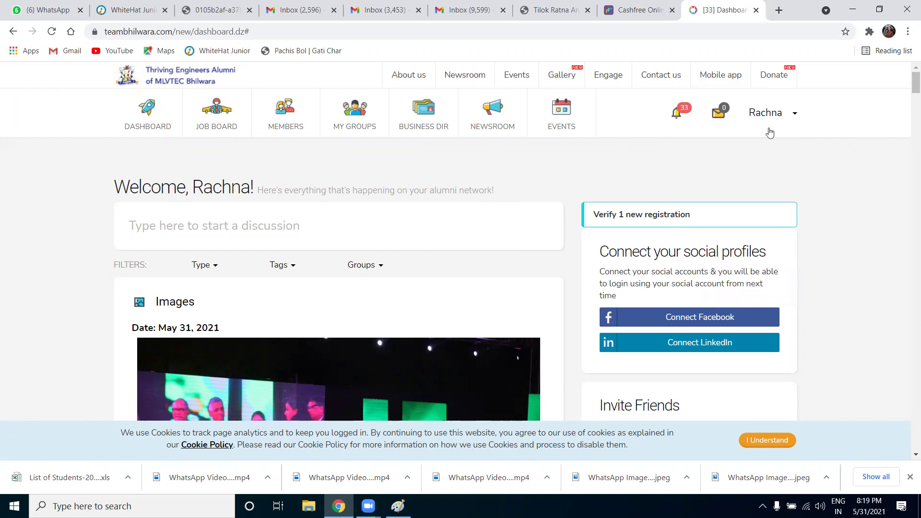
pyautogui.click(795, 116)
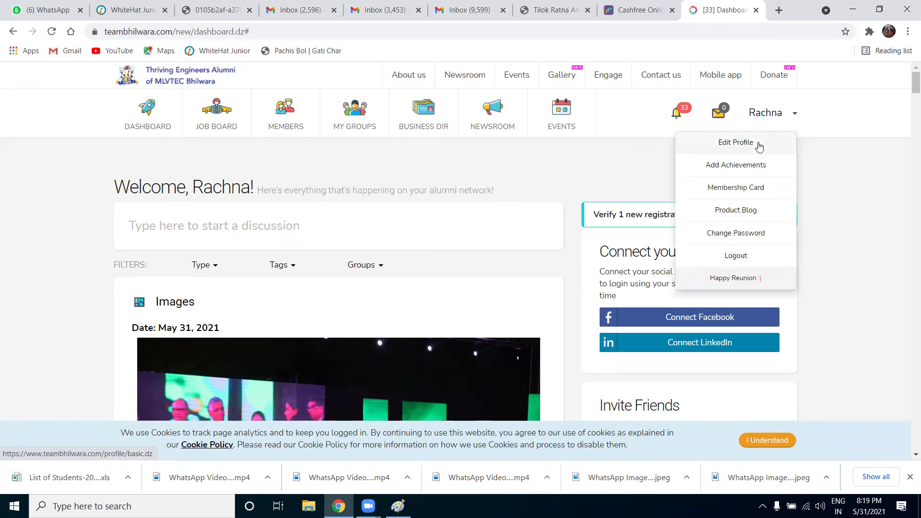
pyautogui.click(80, 106)
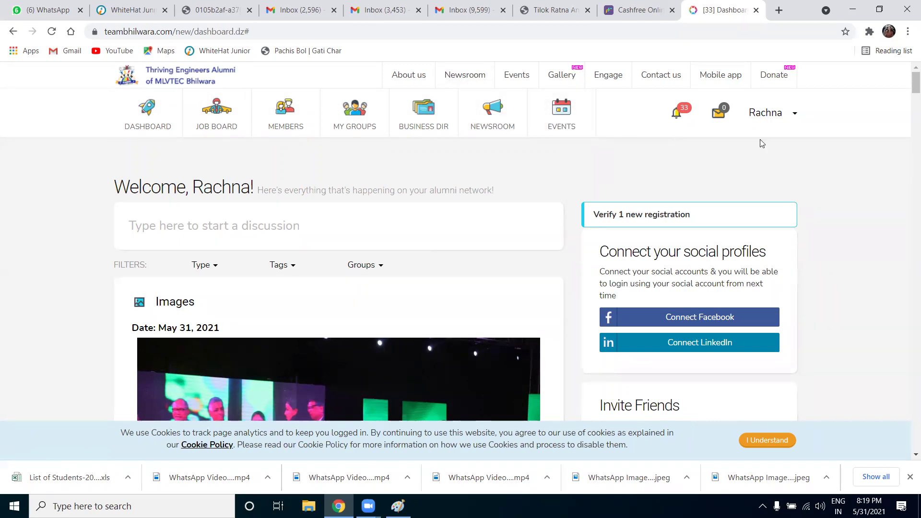
pyautogui.click(796, 117)
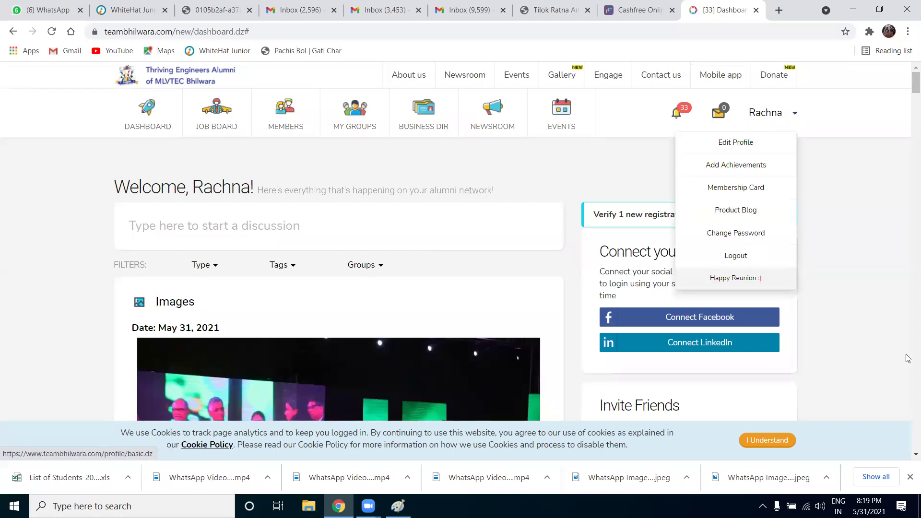
pyautogui.click(750, 144)
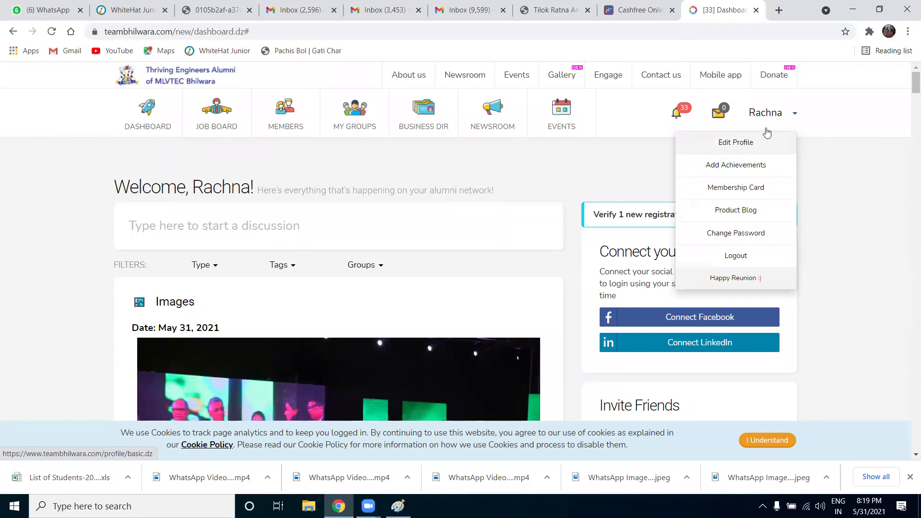
pyautogui.click(795, 116)
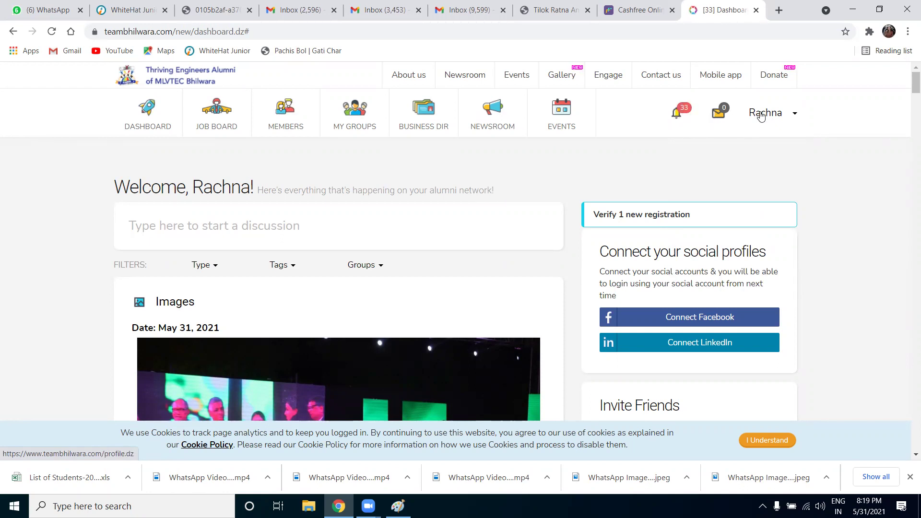
pyautogui.click(796, 116)
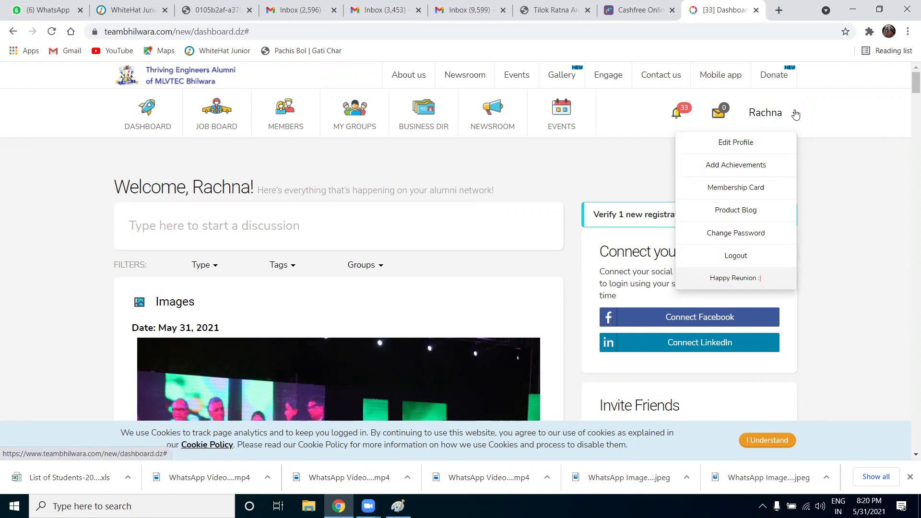
pyautogui.click(755, 146)
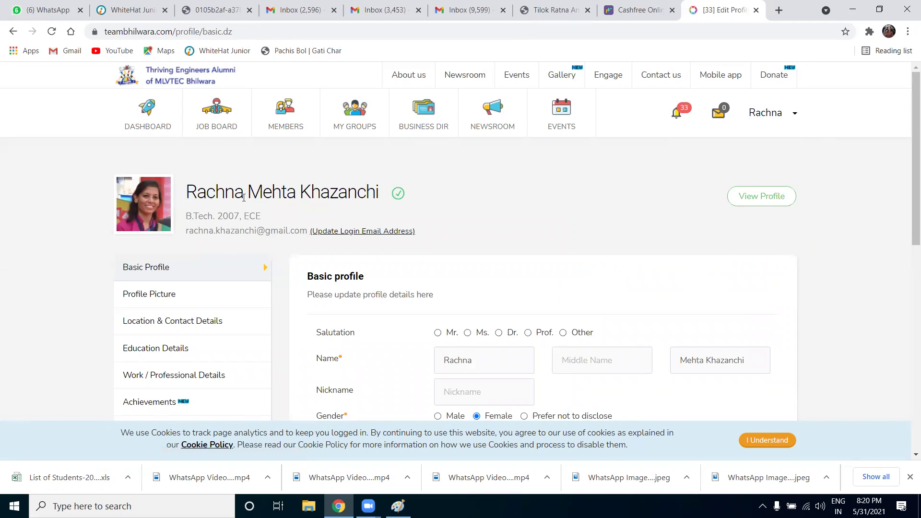
# Set the Wedding Anniversary month to November in the Basic profile form
pyautogui.scroll(-3, 263, 255)
pyautogui.scroll(1, 245, 260)
pyautogui.scroll(2, 245, 260)
pyautogui.scroll(-4, 448, 281)
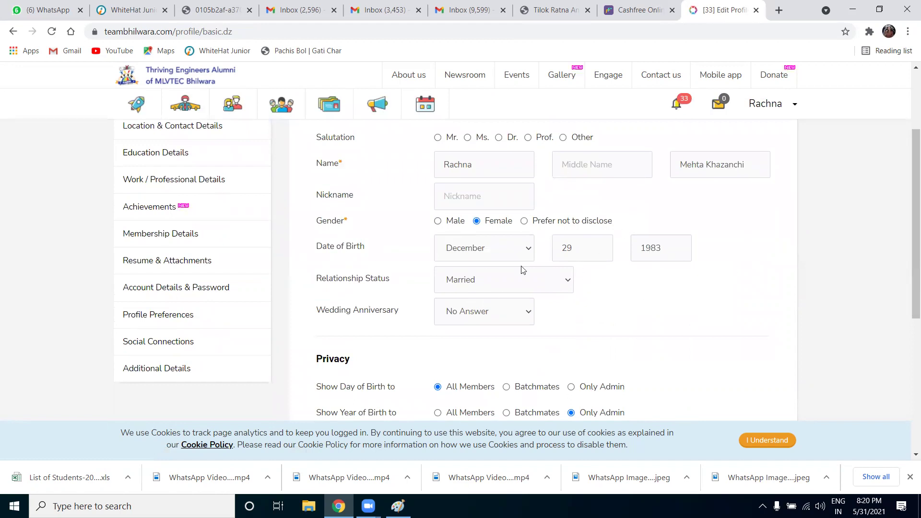
pyautogui.click(508, 315)
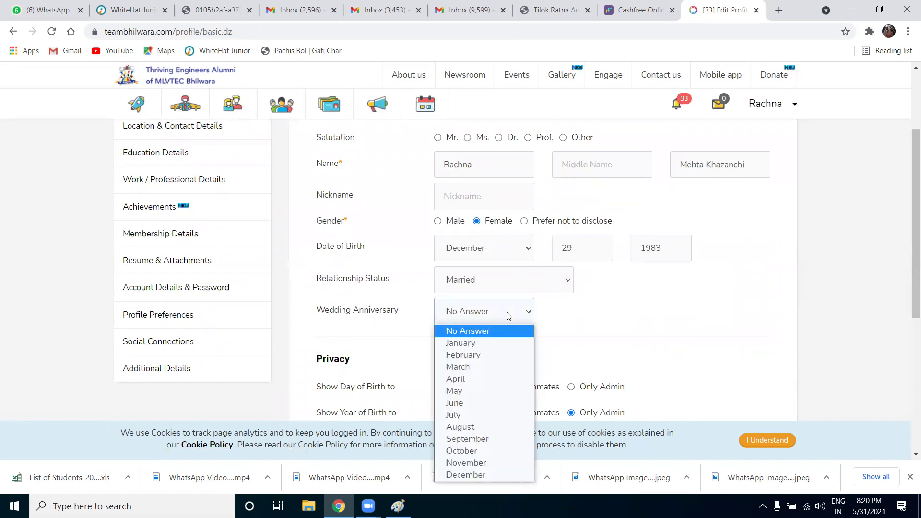
pyautogui.click(499, 463)
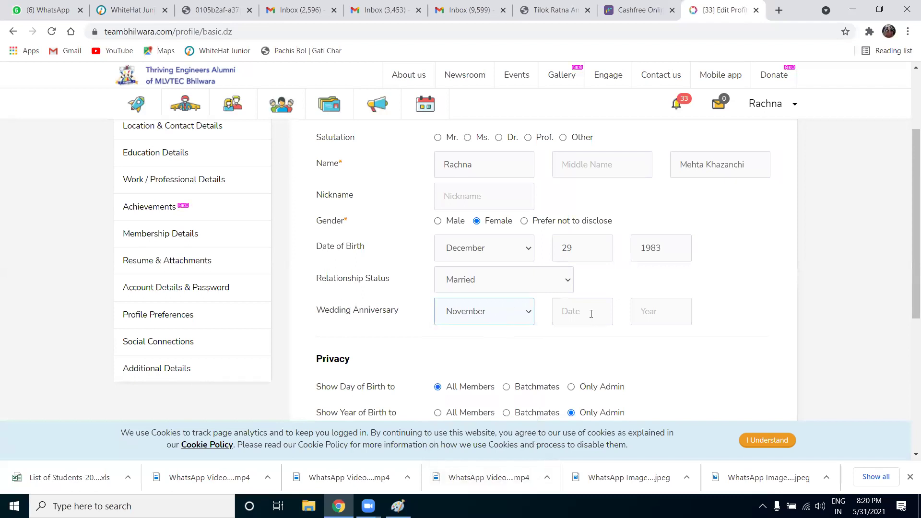
# Save the basic profile with Update Profile
pyautogui.scroll(-3, 528, 336)
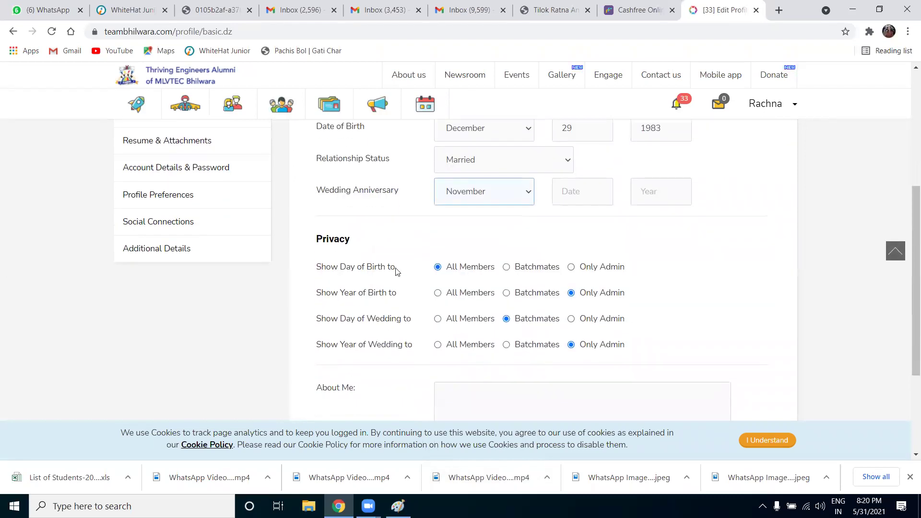
pyautogui.scroll(-1, 434, 353)
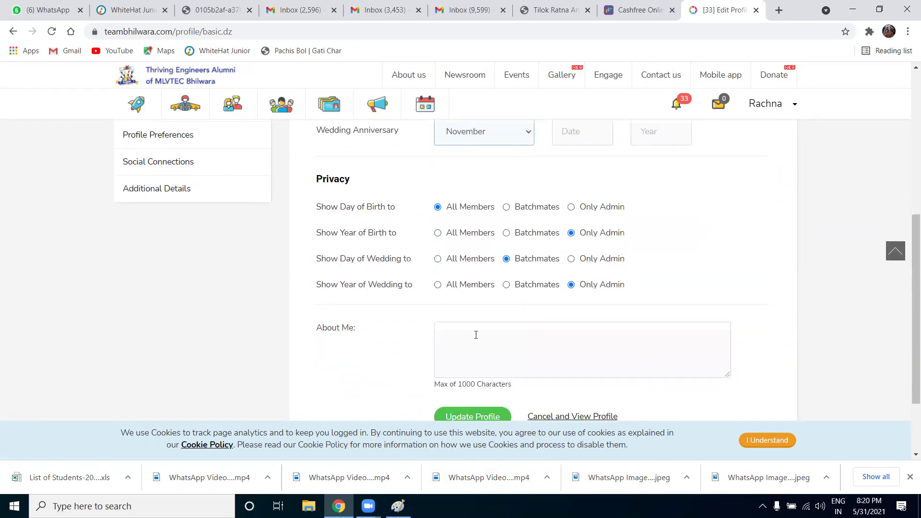
pyautogui.click(471, 334)
pyautogui.scroll(-1, 471, 334)
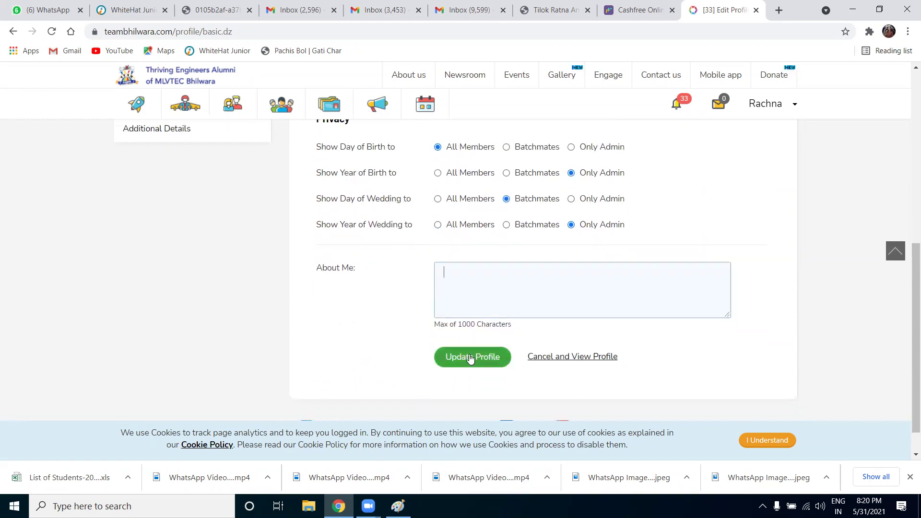
pyautogui.click(471, 358)
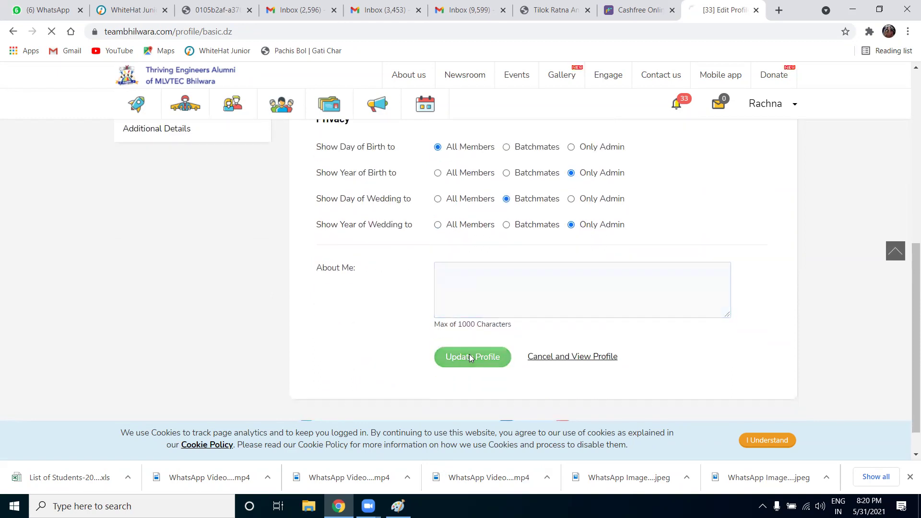
pyautogui.scroll(-5, 470, 357)
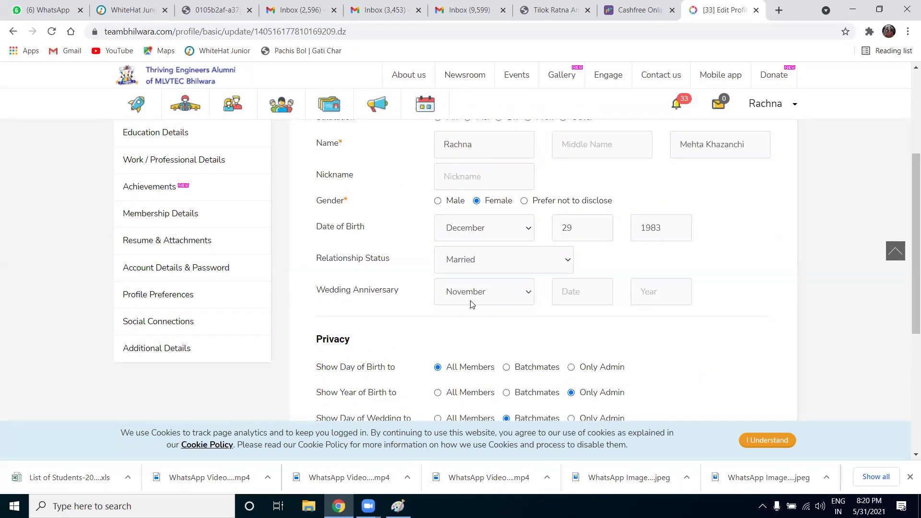
pyautogui.scroll(5, 468, 300)
pyautogui.scroll(-3, 274, 323)
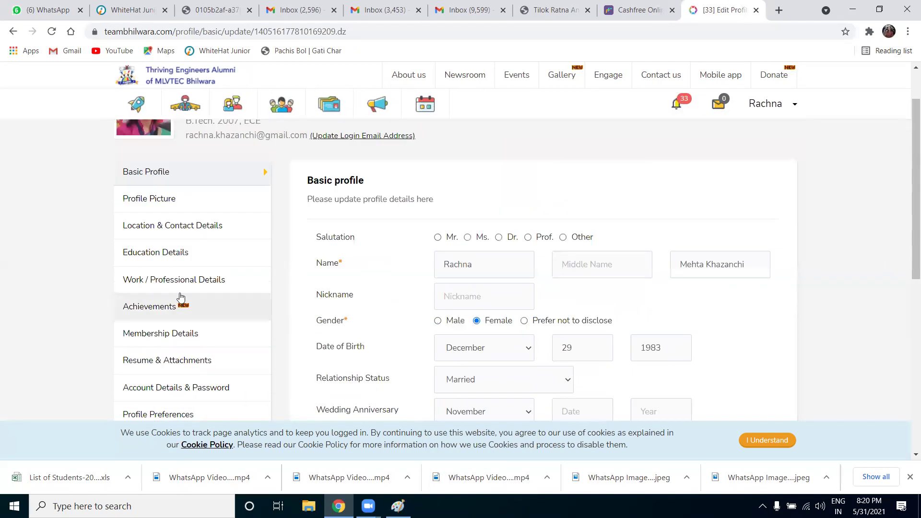
pyautogui.click(173, 201)
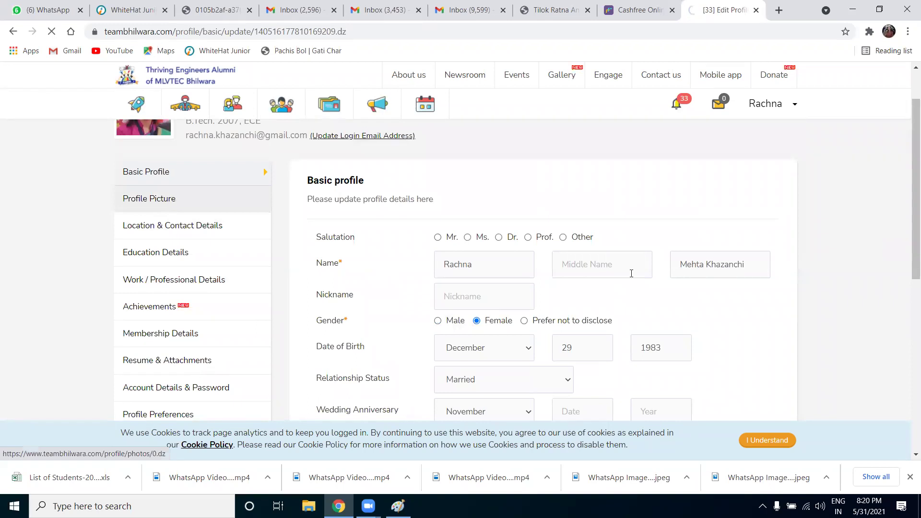
# Look over the current and previously uploaded profile pictures and the 2MB file size limit
pyautogui.scroll(-6, 491, 323)
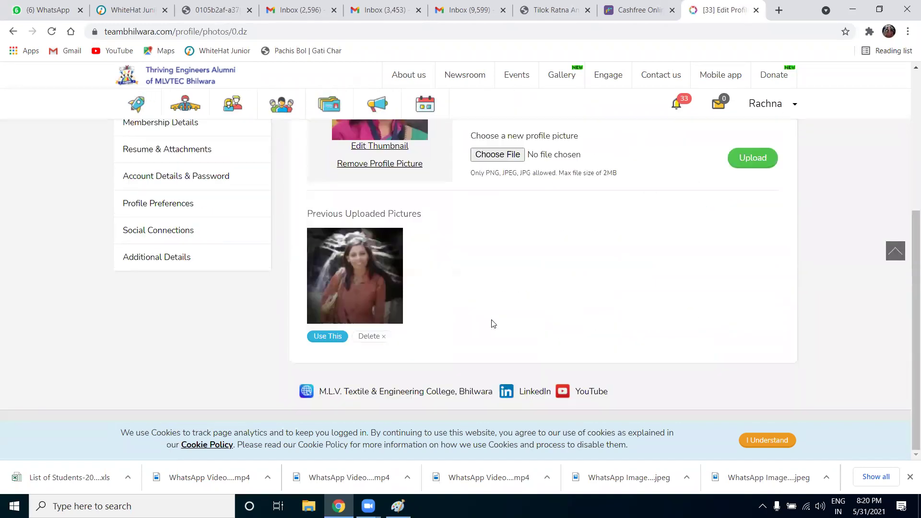
pyautogui.scroll(2, 491, 323)
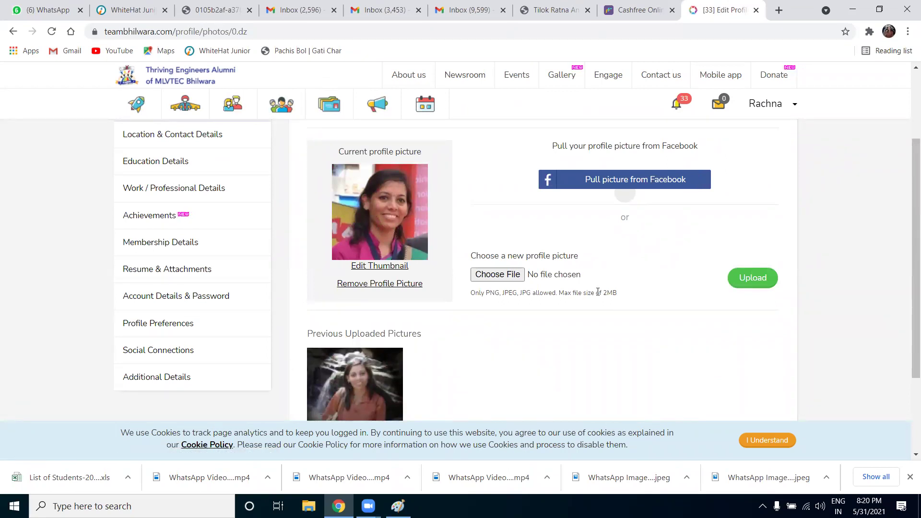
pyautogui.moveTo(606, 293); pyautogui.dragTo(616, 291)
pyautogui.click(613, 295)
pyautogui.scroll(1, 226, 226)
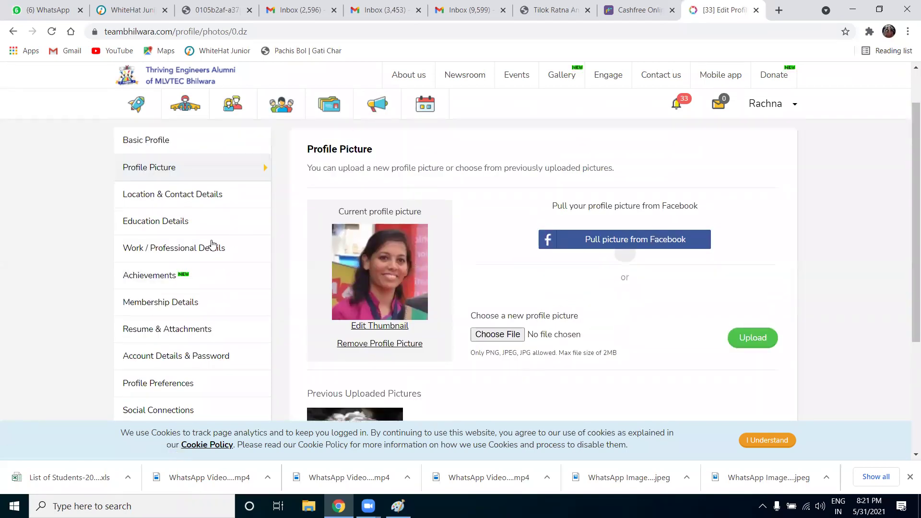
pyautogui.click(188, 197)
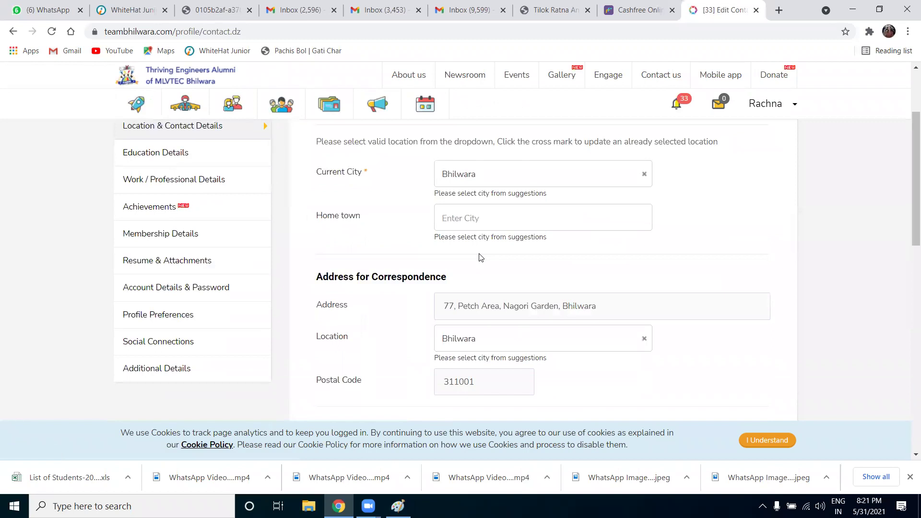
# Scroll through the filled-in Location & Contact Details, then view Education Details with the B.Tech entry
pyautogui.scroll(-2, 481, 258)
pyautogui.scroll(-3, 480, 254)
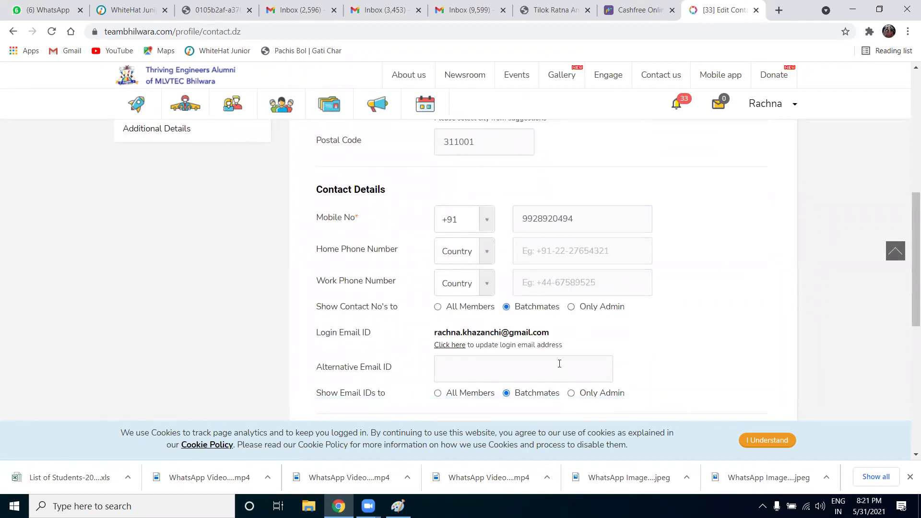
pyautogui.scroll(-1, 560, 363)
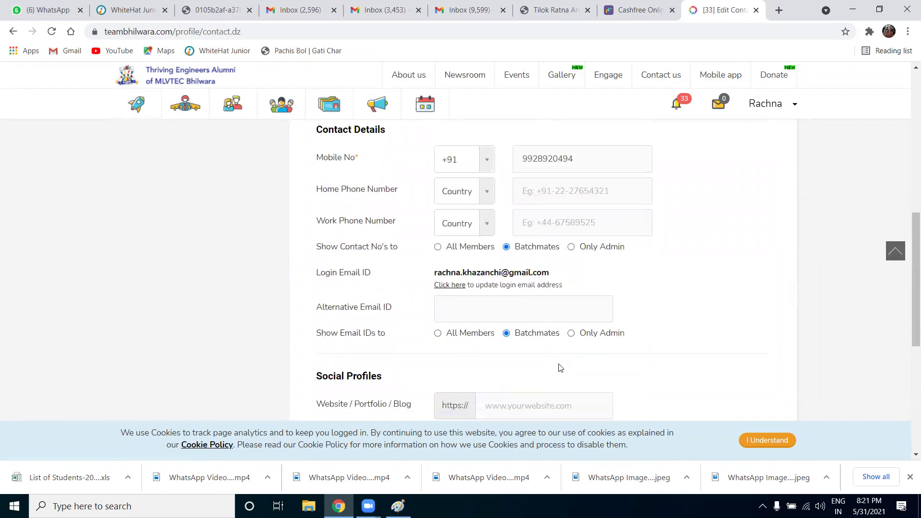
pyautogui.scroll(-5, 560, 368)
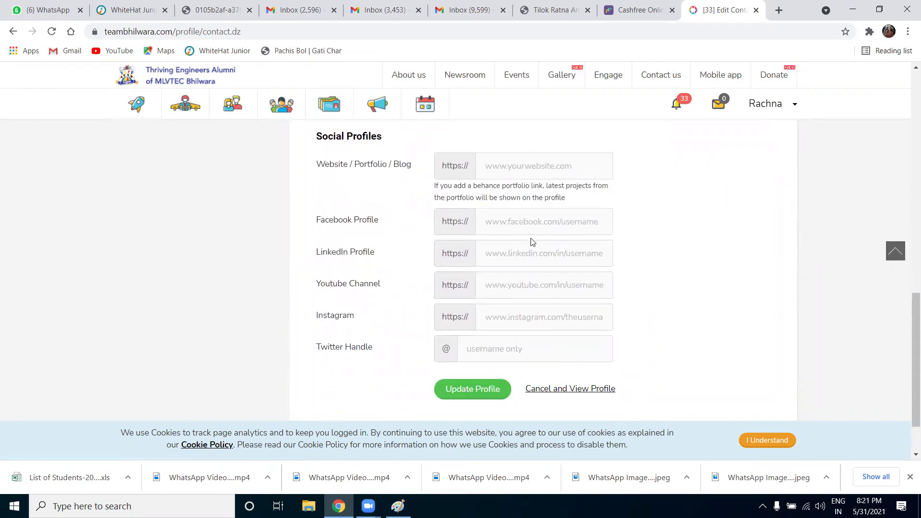
pyautogui.scroll(10, 532, 359)
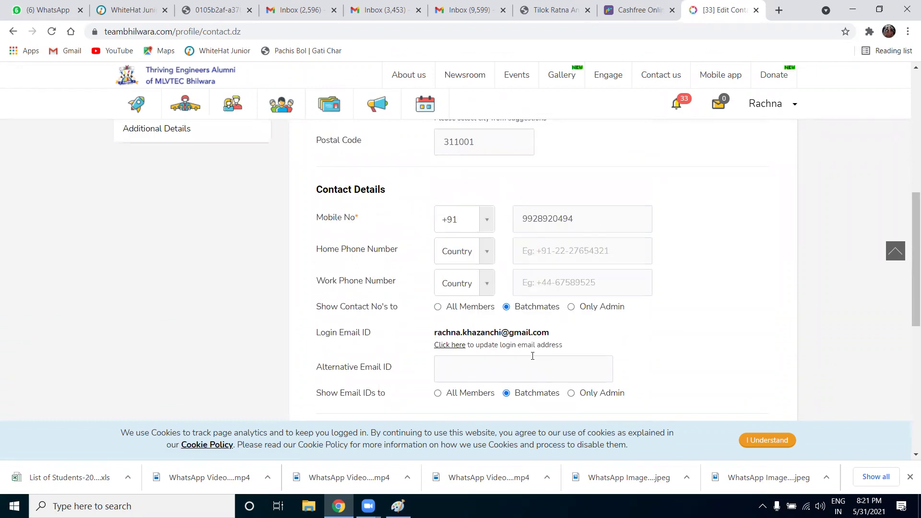
pyautogui.click(164, 348)
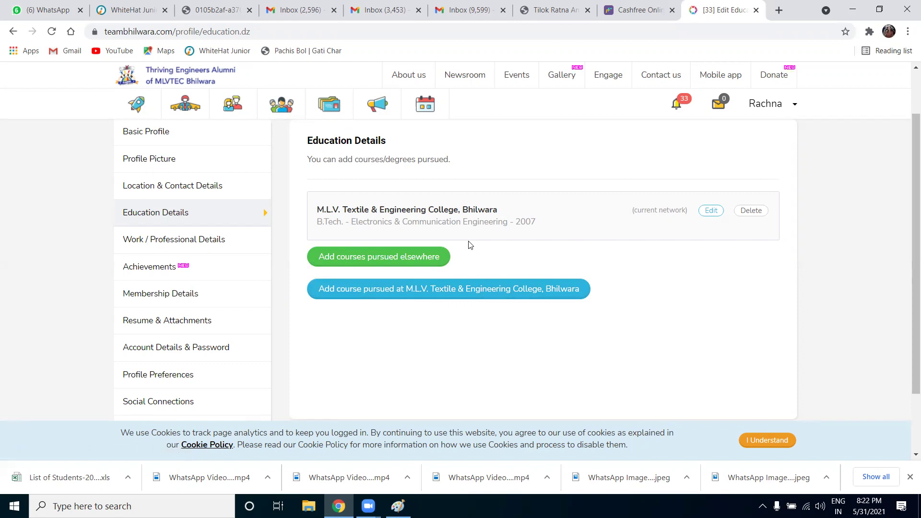
pyautogui.click(393, 259)
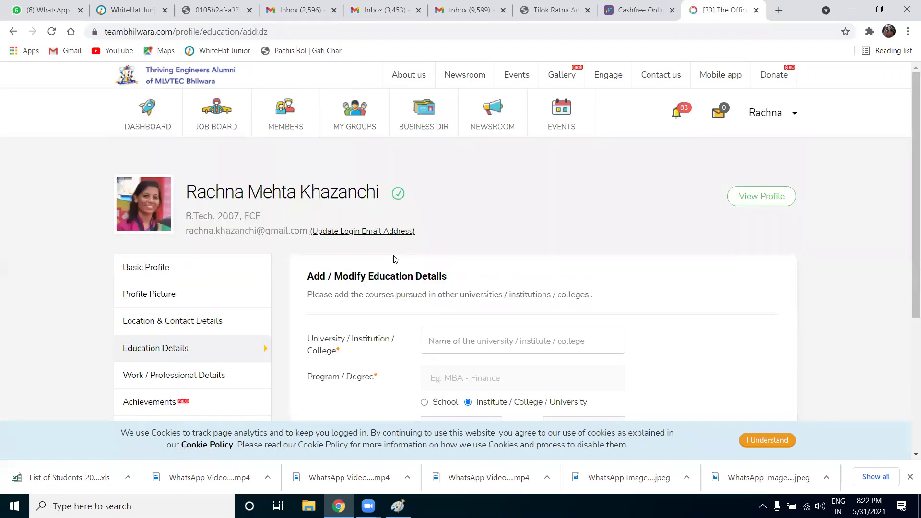
# Scroll through the blank Add / Modify Education Details form for a course taken elsewhere
pyautogui.scroll(-5, 401, 259)
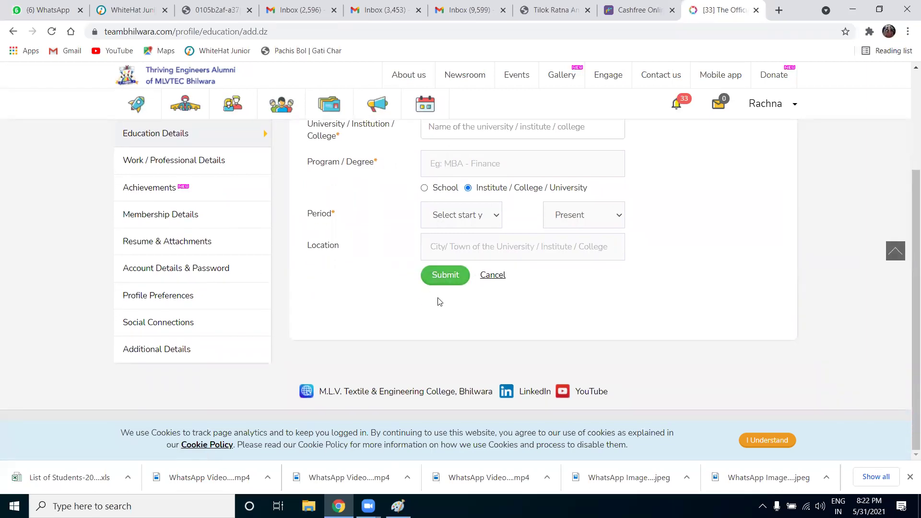
pyautogui.scroll(1, 438, 300)
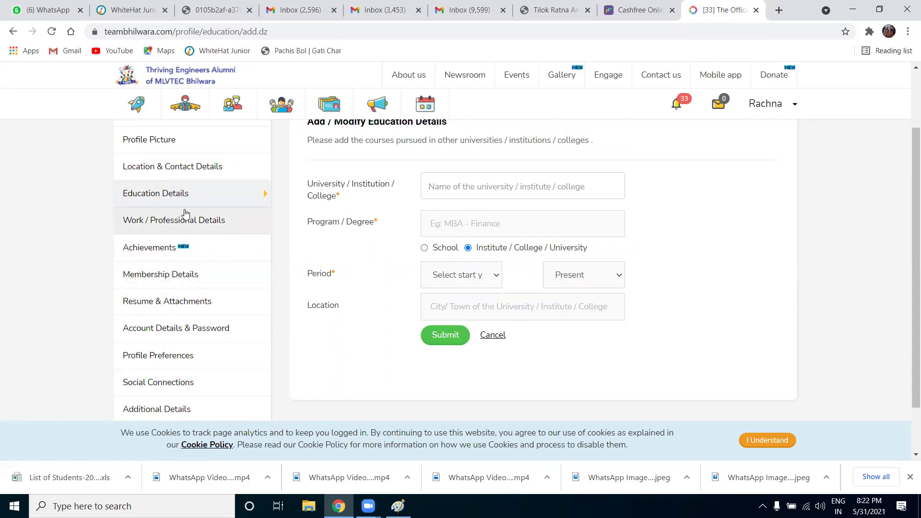
pyautogui.scroll(3, 186, 310)
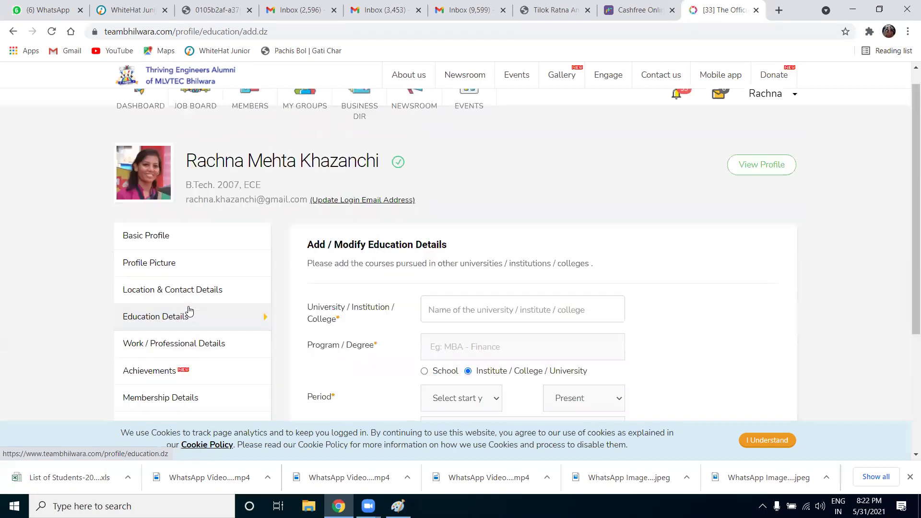
pyautogui.click(215, 355)
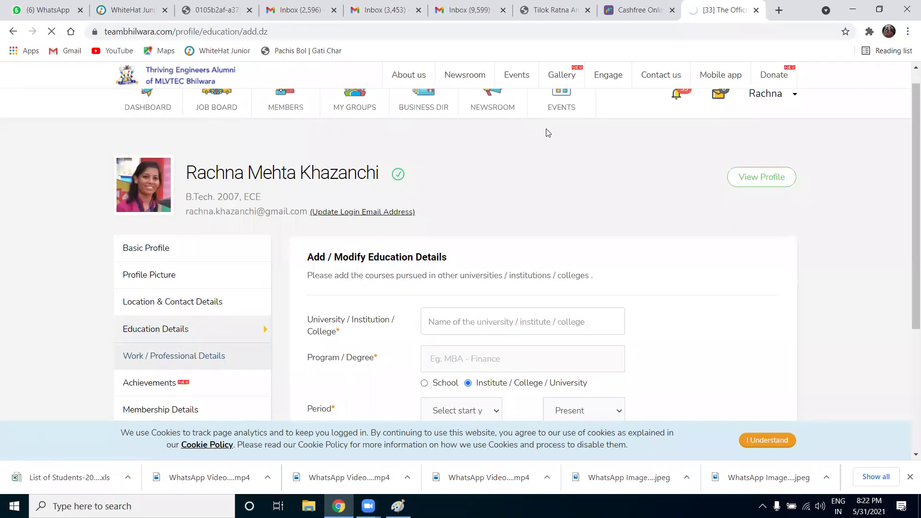
# Review Work / Professional Details, selecting the 'CEO at IMAD' headline and the IMAD experience entry
pyautogui.scroll(-3, 317, 331)
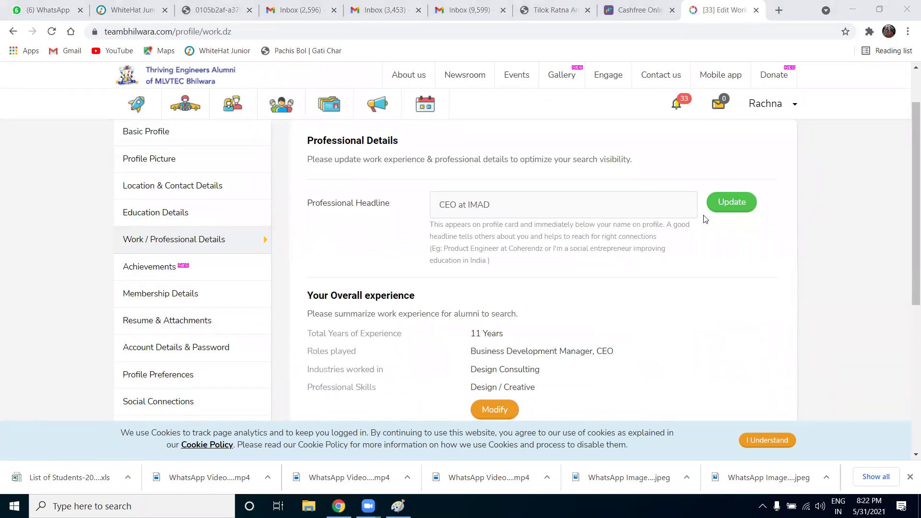
pyautogui.tripleClick(520, 204)
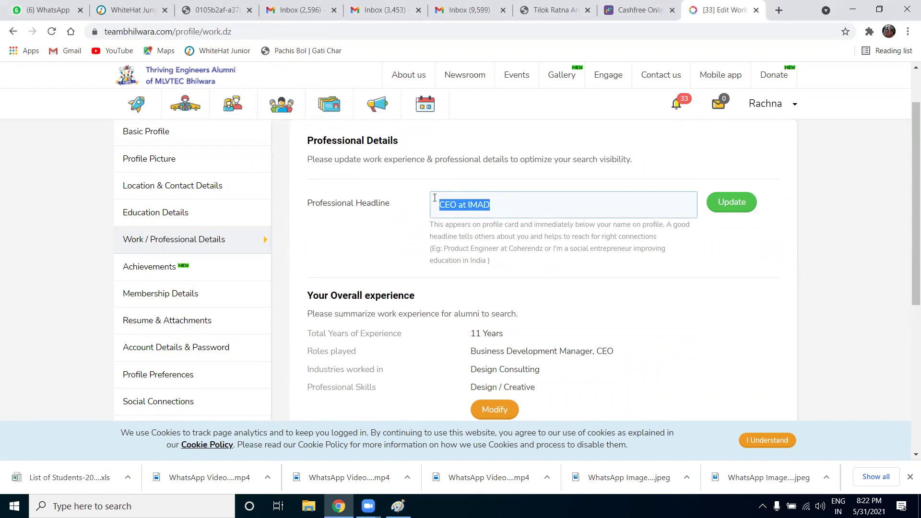
pyautogui.scroll(-1, 533, 285)
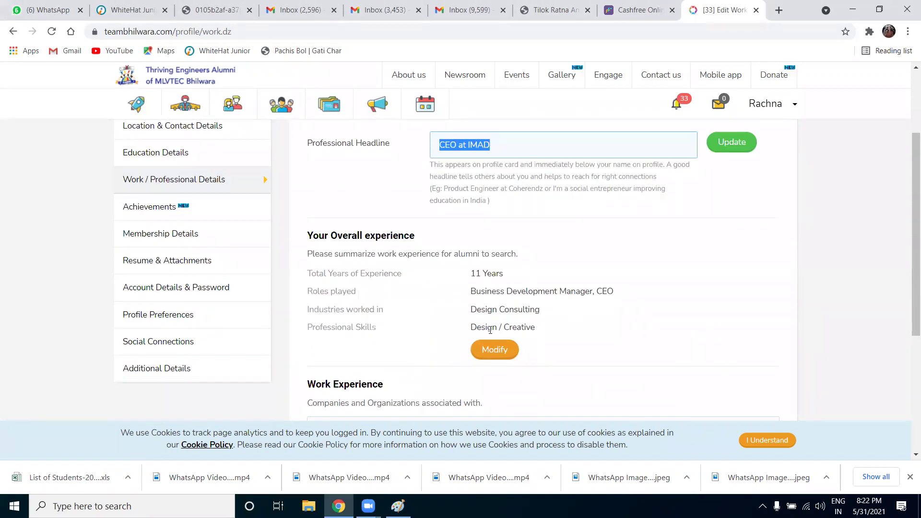
pyautogui.scroll(-2, 489, 335)
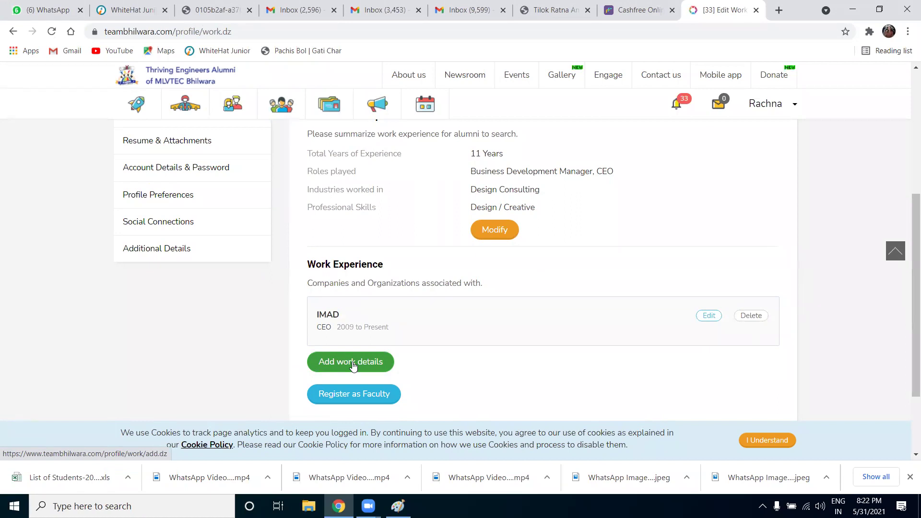
pyautogui.scroll(4, 353, 366)
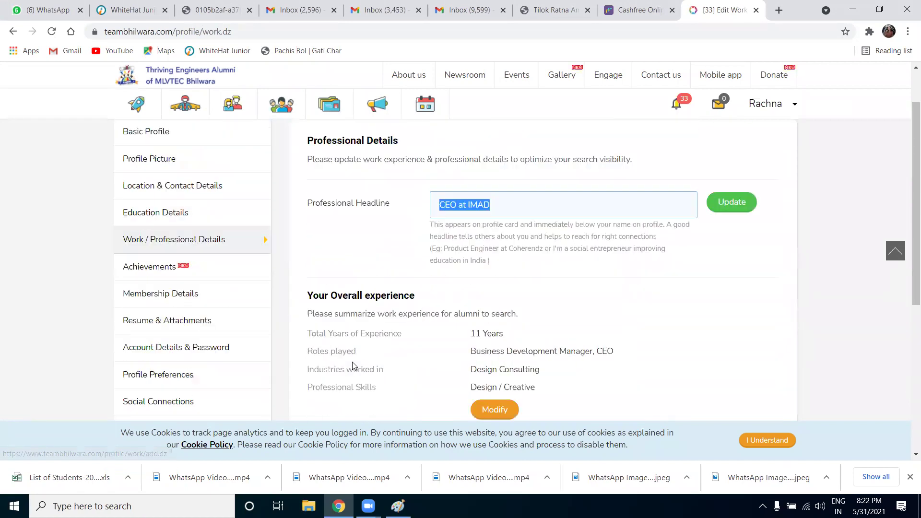
pyautogui.click(178, 277)
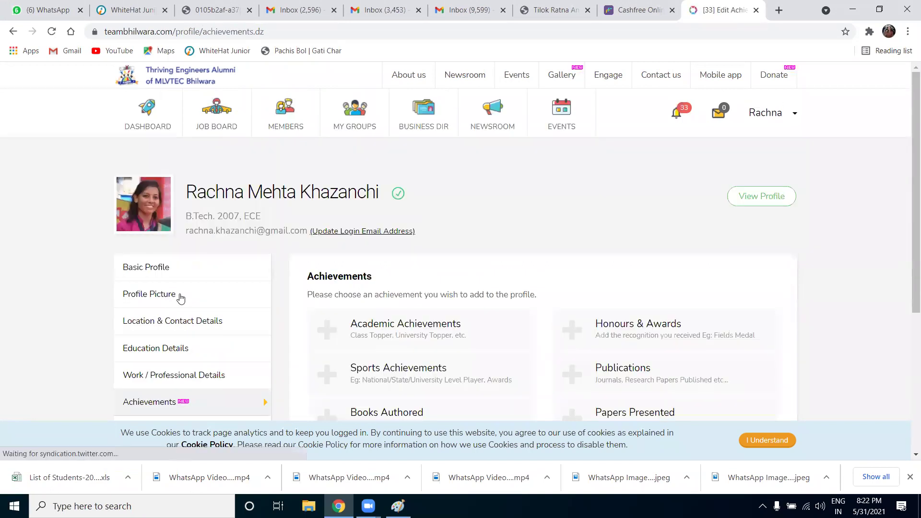
# Open the Resume & Attachments page for uploading up to 5 attachments
pyautogui.scroll(-4, 222, 339)
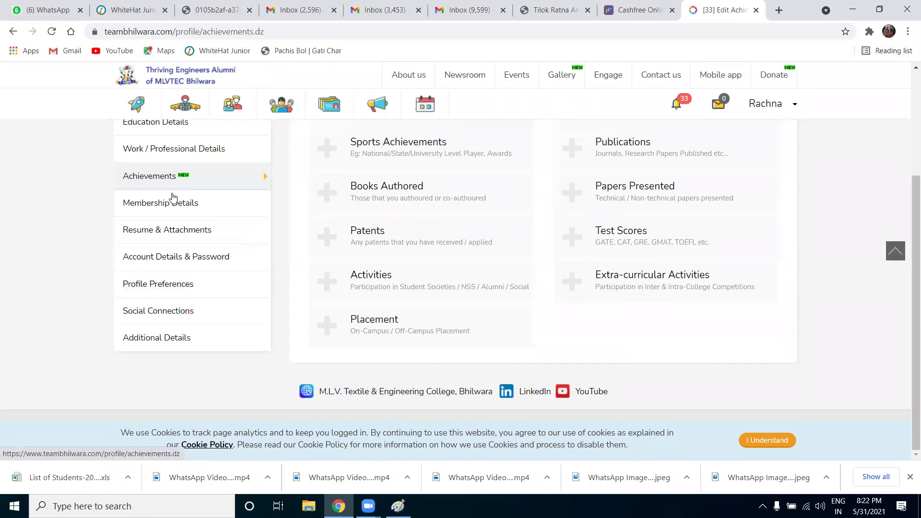
pyautogui.click(194, 233)
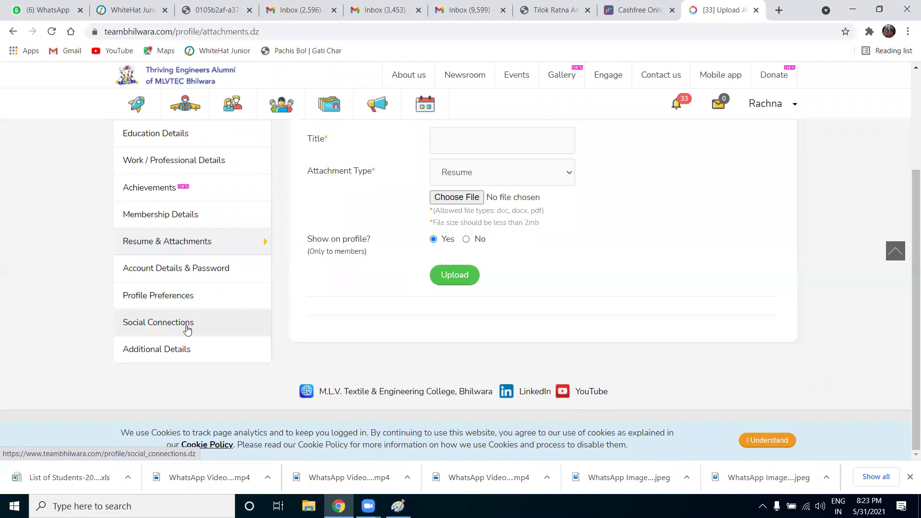
pyautogui.scroll(5, 228, 334)
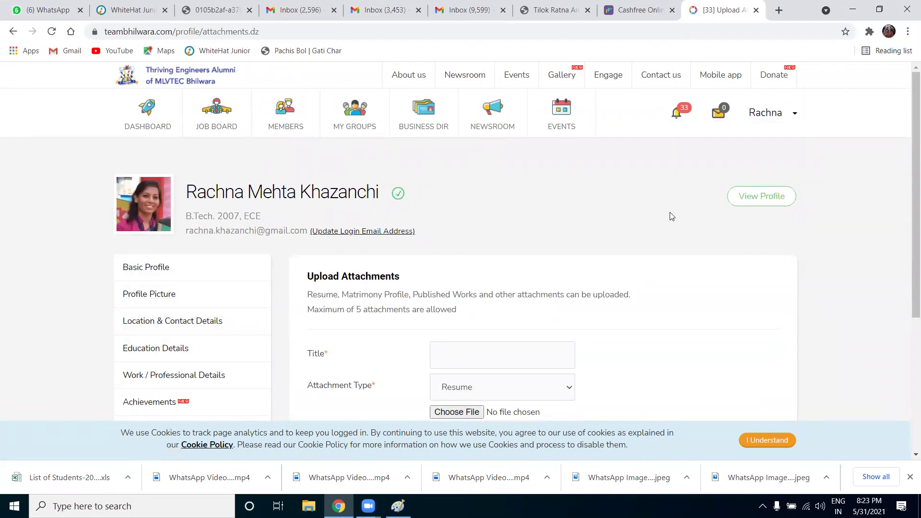
# Show the account dropdown under the user name, then dismiss it
pyautogui.click(794, 113)
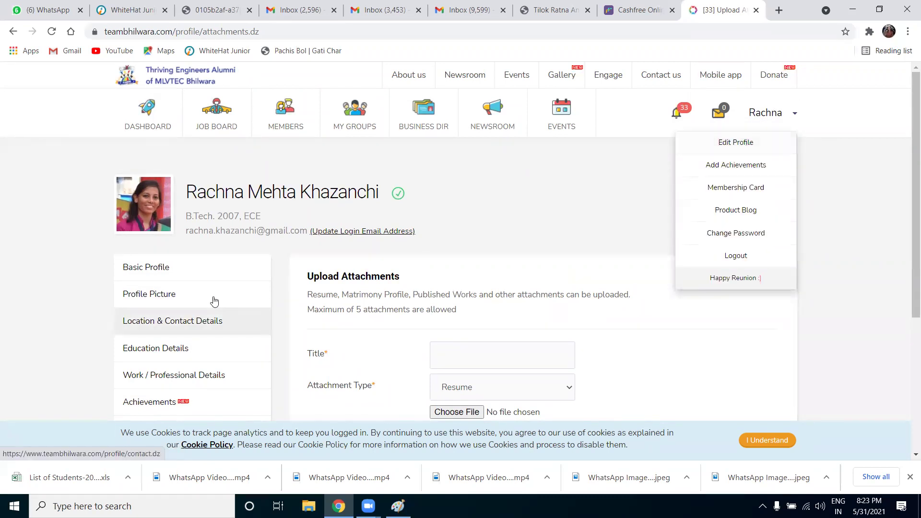
pyautogui.scroll(-5, 164, 402)
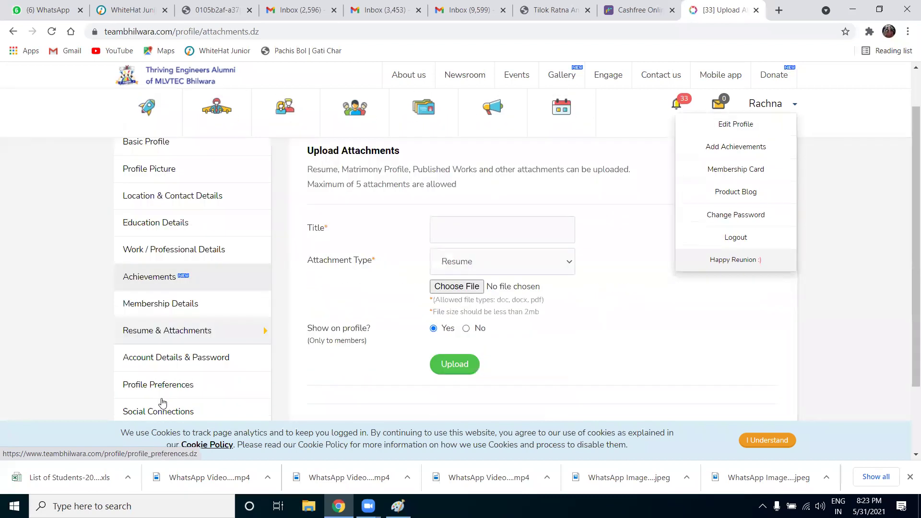
pyautogui.scroll(2, 164, 397)
pyautogui.scroll(3, 166, 392)
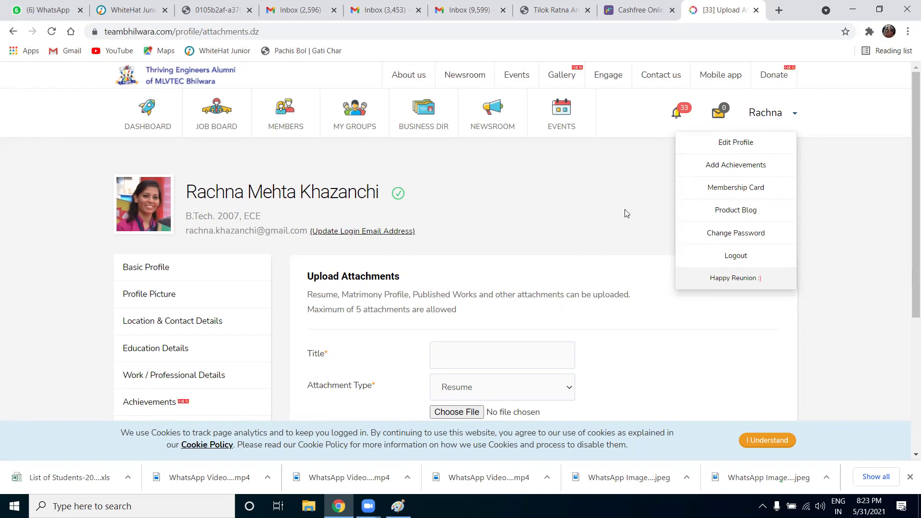
pyautogui.click(606, 213)
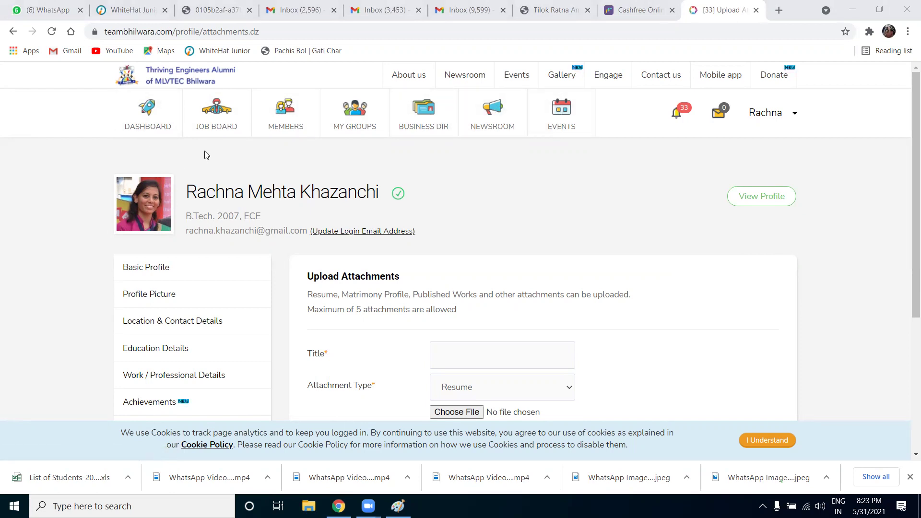
# Go to the Job Board and scroll through the job listings
pyautogui.click(229, 123)
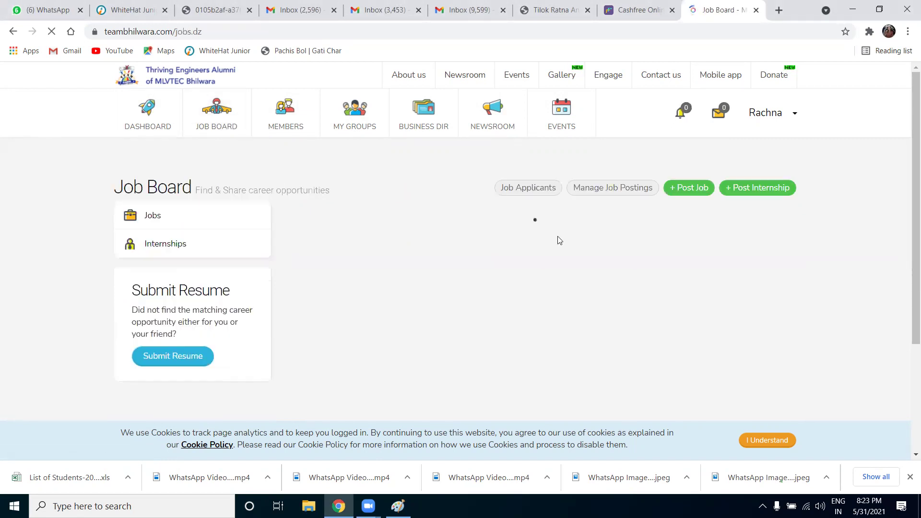
pyautogui.scroll(-3, 558, 235)
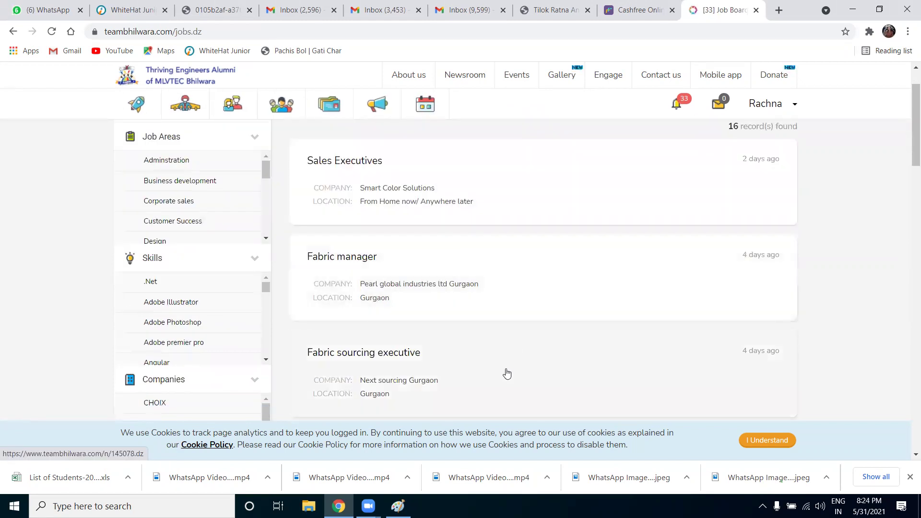
pyautogui.scroll(3, 217, 291)
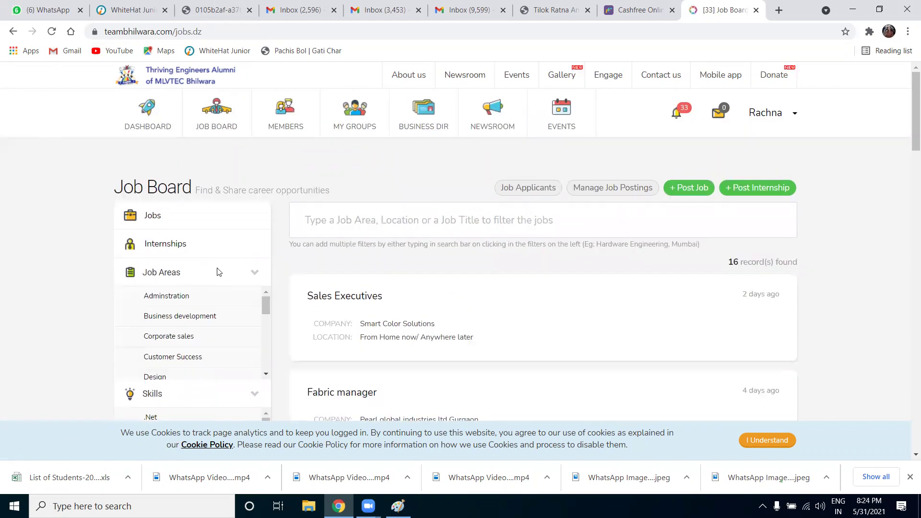
pyautogui.scroll(-3, 217, 272)
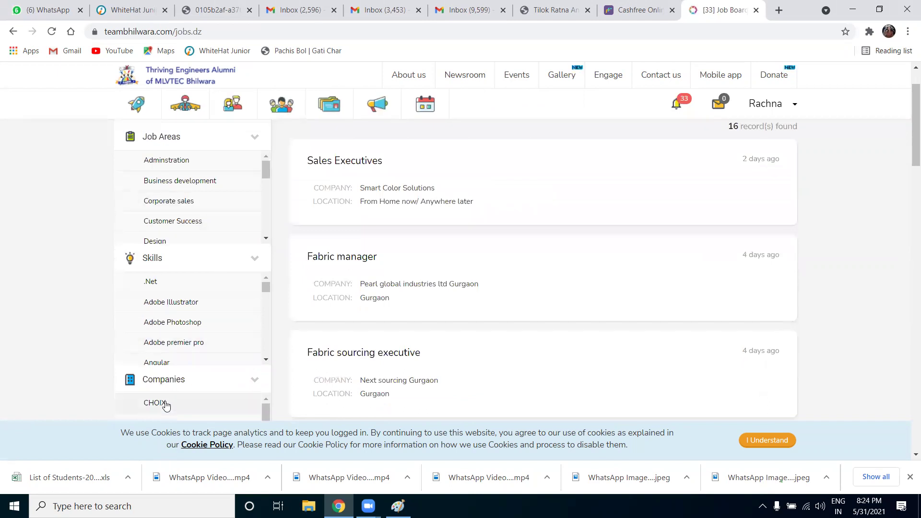
pyautogui.scroll(3, 166, 405)
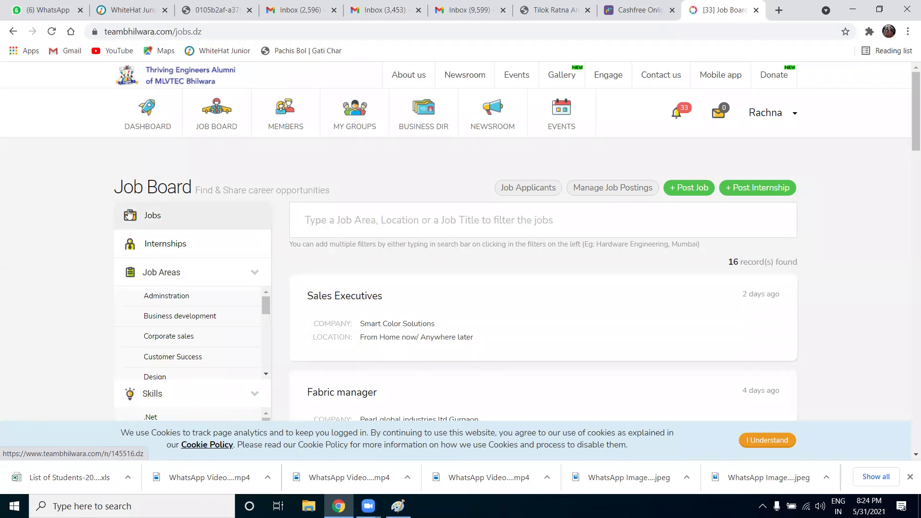
pyautogui.scroll(-1, 240, 319)
# Filter jobs by the Design and Customer Success areas, then remove both filters to list all 16 jobs
pyautogui.click(220, 316)
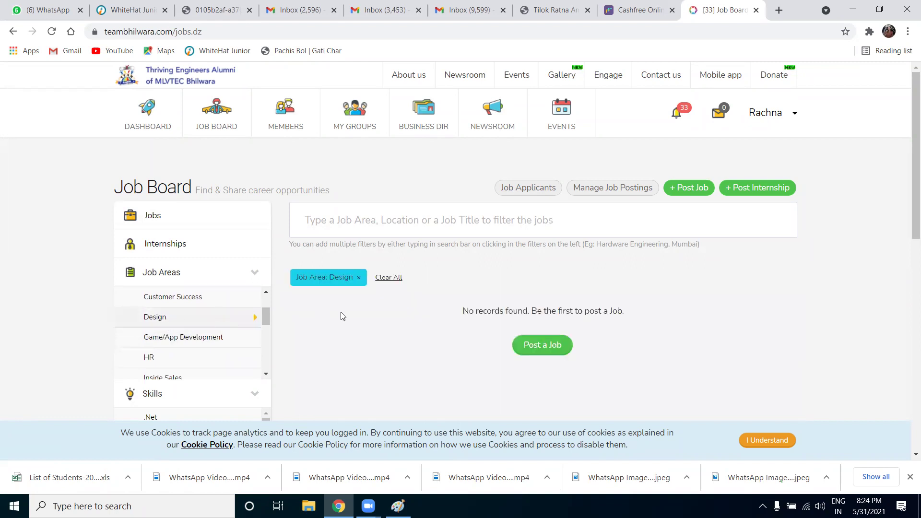
pyautogui.click(187, 297)
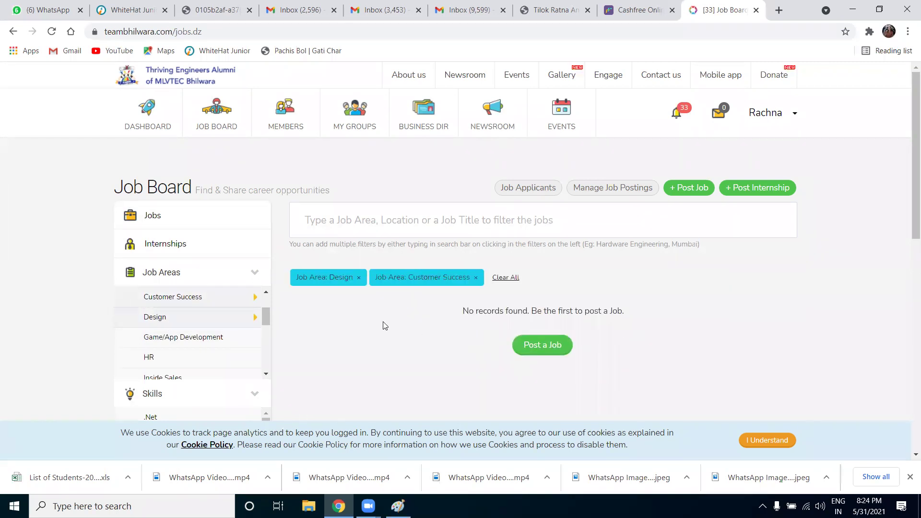
pyautogui.click(476, 277)
pyautogui.click(357, 278)
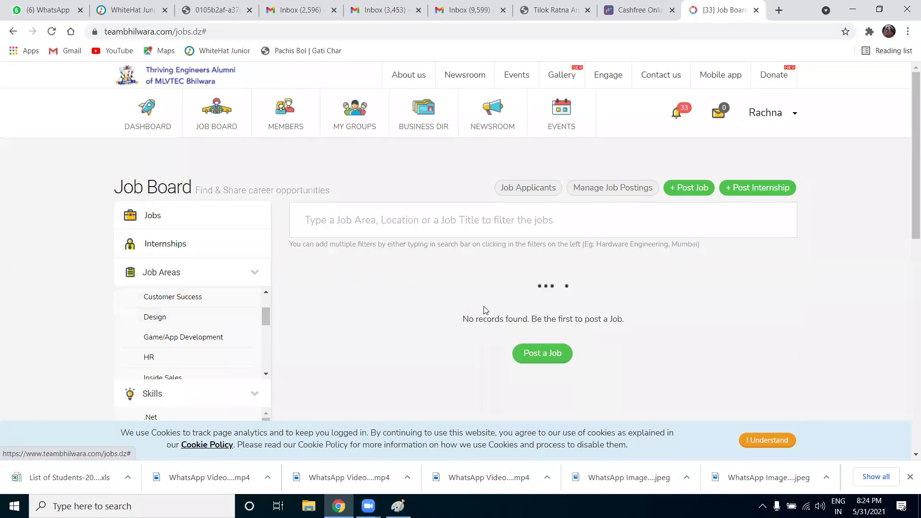
pyautogui.scroll(-3, 496, 357)
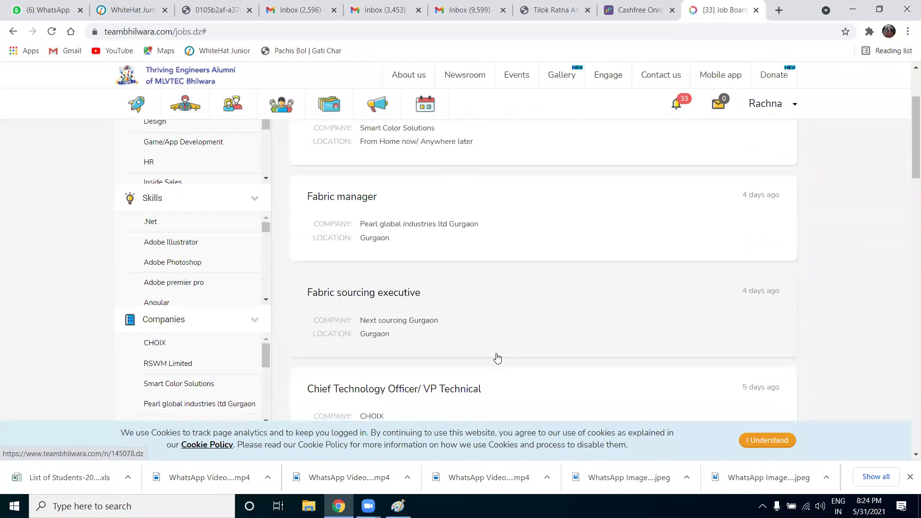
pyautogui.scroll(4, 498, 359)
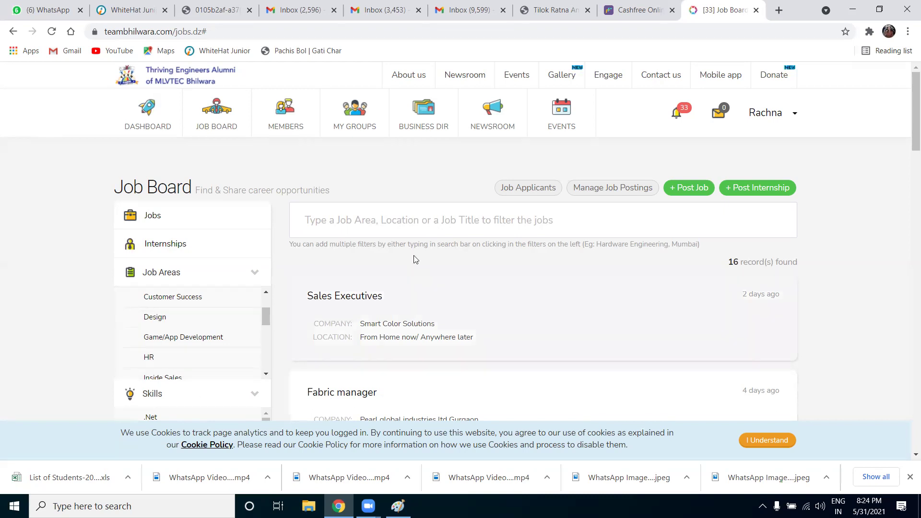
# Open the Members directory and filter it to Batchmates, showing 31 members
pyautogui.click(292, 121)
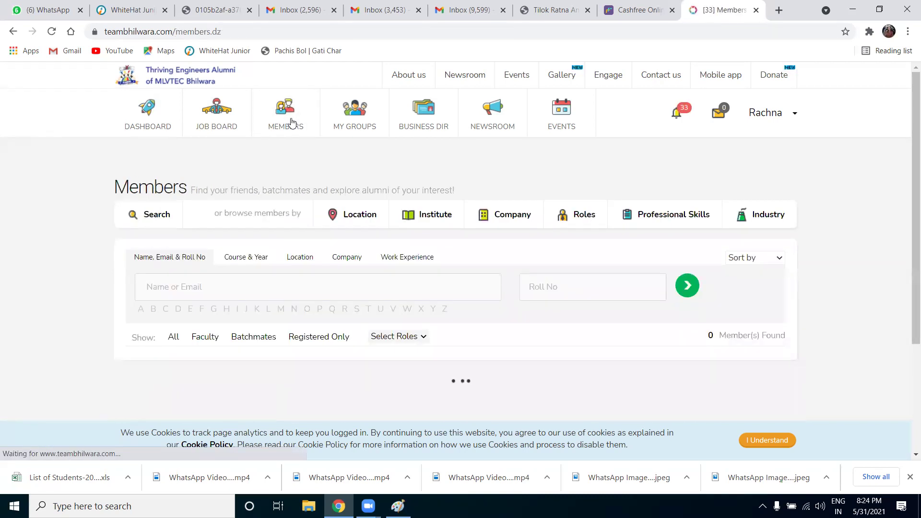
pyautogui.scroll(-3, 411, 329)
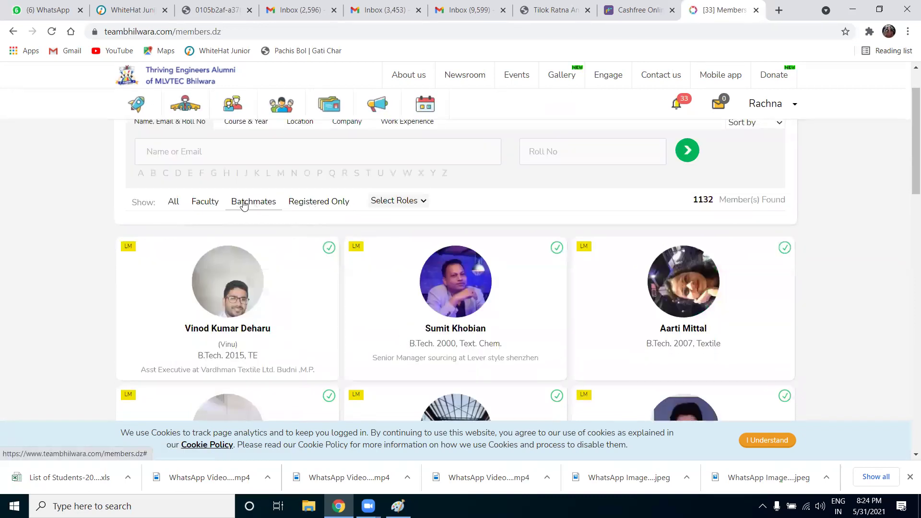
pyautogui.click(239, 201)
pyautogui.scroll(-5, 494, 267)
pyautogui.scroll(5, 494, 268)
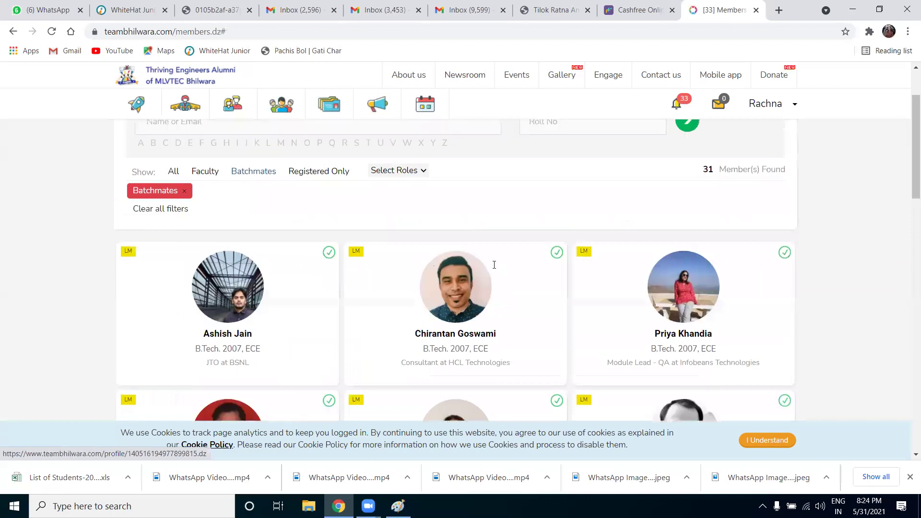
pyautogui.scroll(-5, 683, 246)
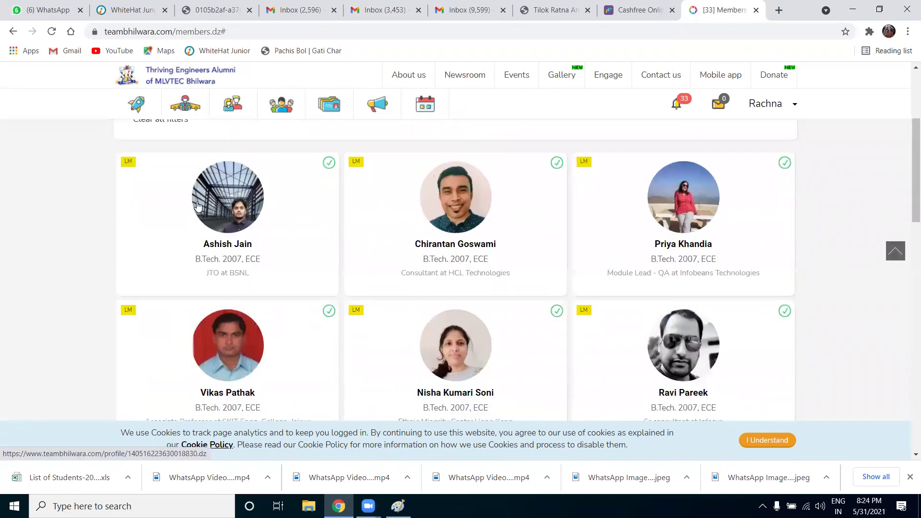
pyautogui.scroll(-1, 538, 367)
pyautogui.scroll(2, 383, 314)
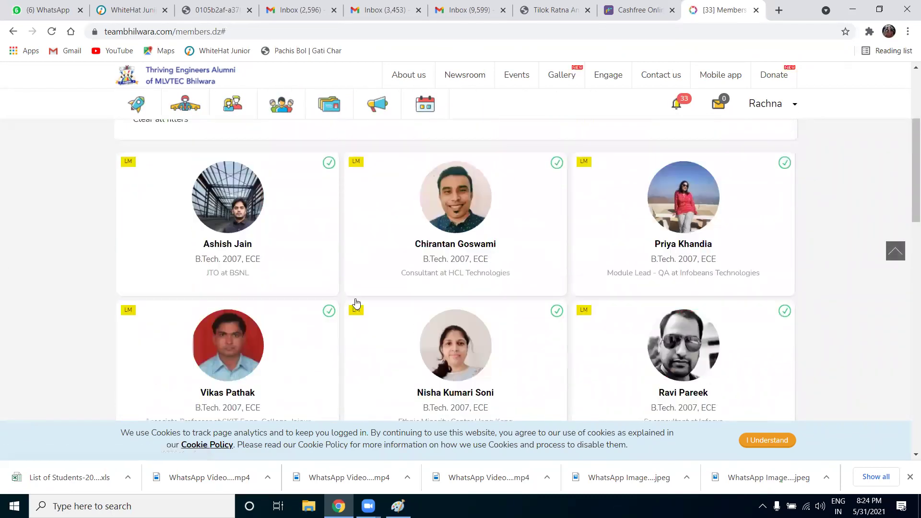
# Scroll through the 31 batchmate member cards
pyautogui.moveTo(127, 164)
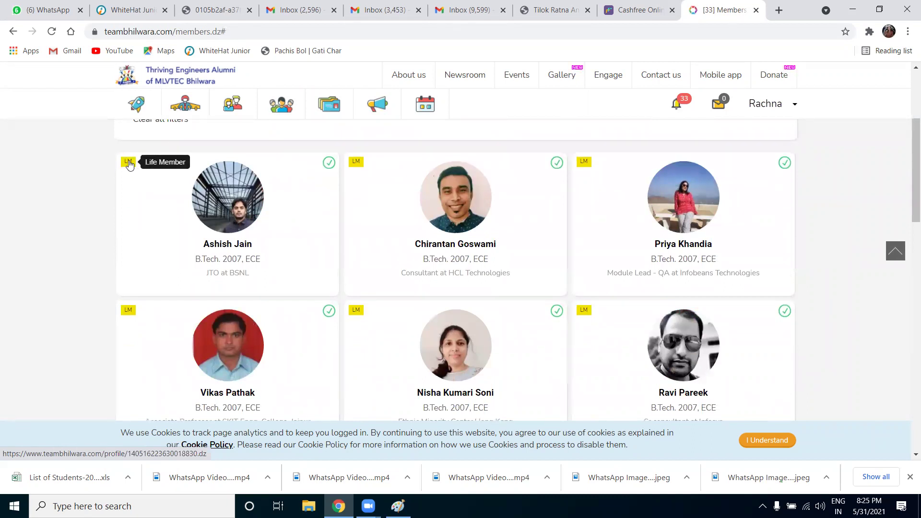
pyautogui.moveTo(327, 167)
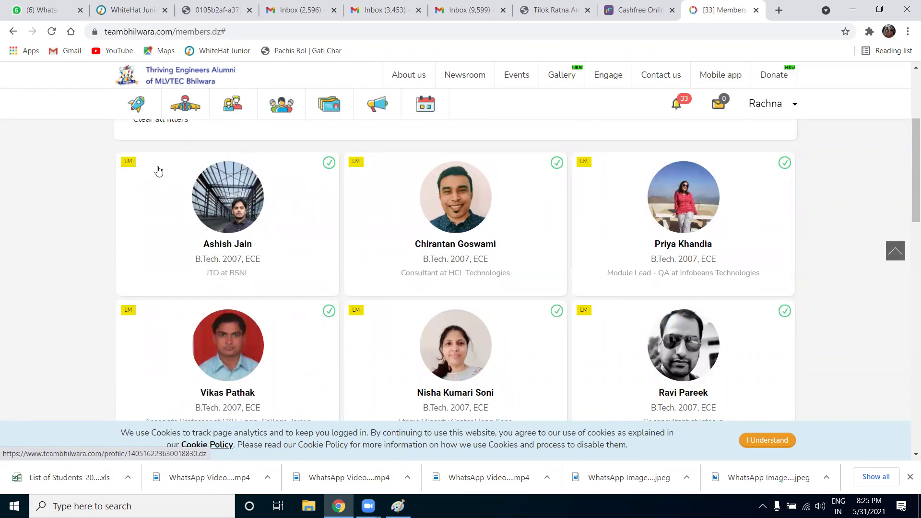
pyautogui.scroll(-12, 532, 281)
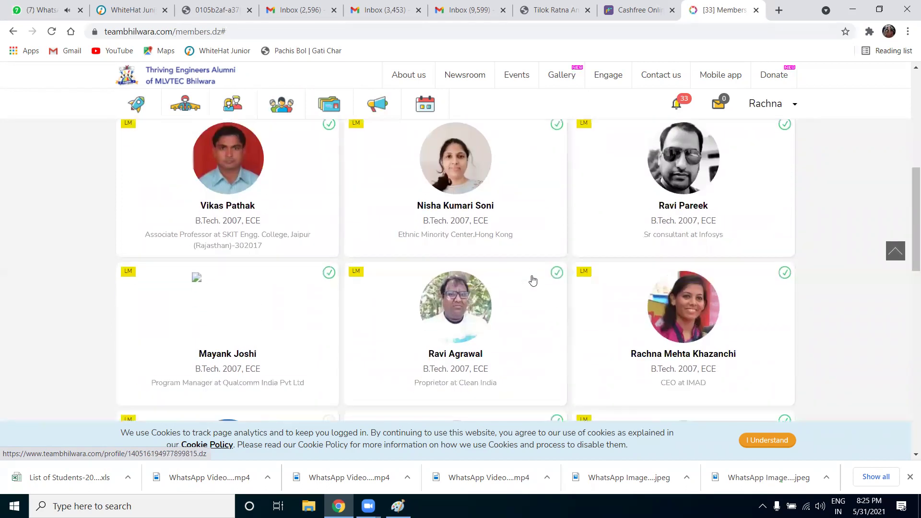
pyautogui.scroll(-10, 531, 281)
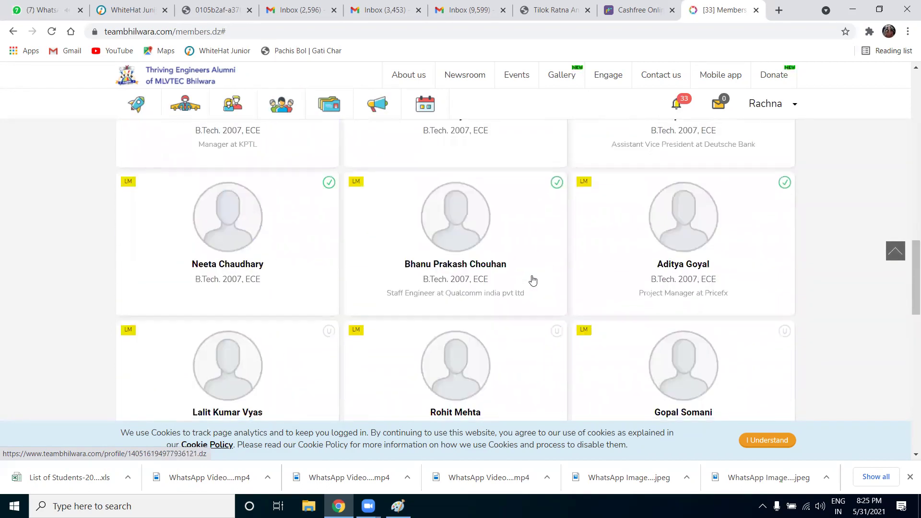
pyautogui.scroll(2, 532, 280)
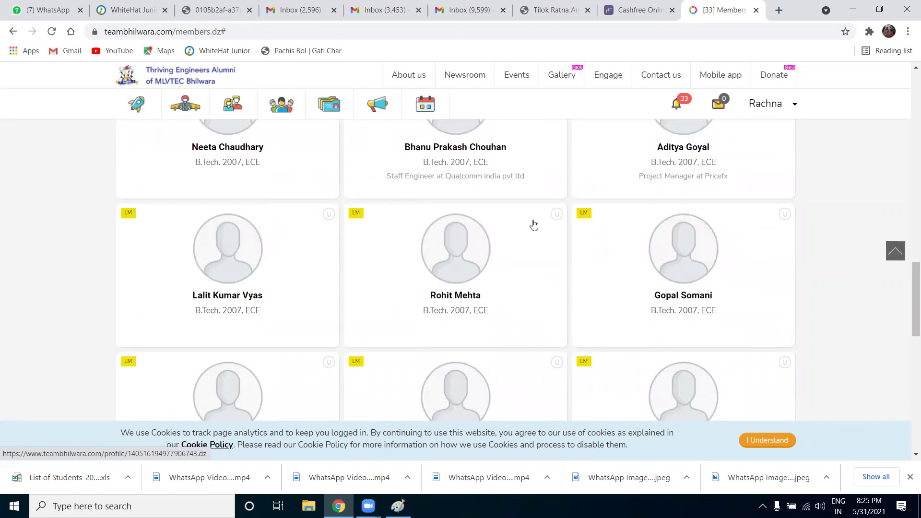
pyautogui.moveTo(560, 216)
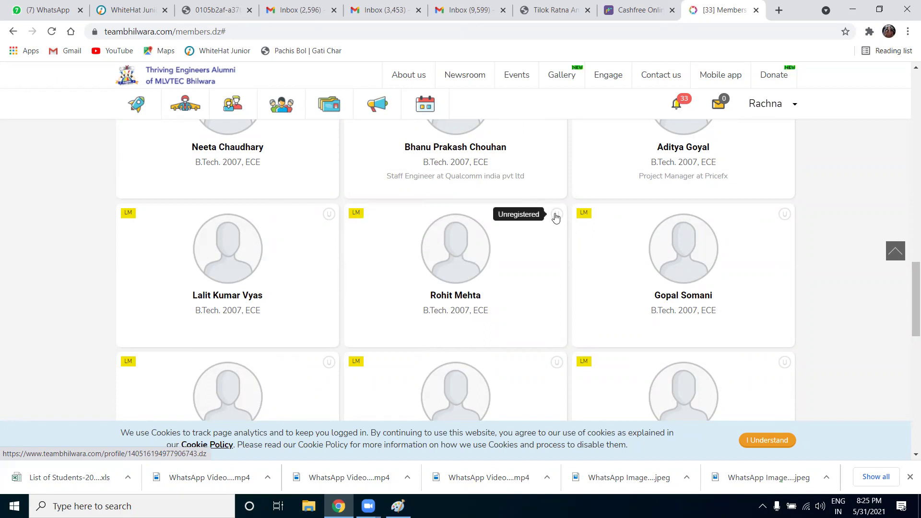
pyautogui.scroll(-9, 557, 255)
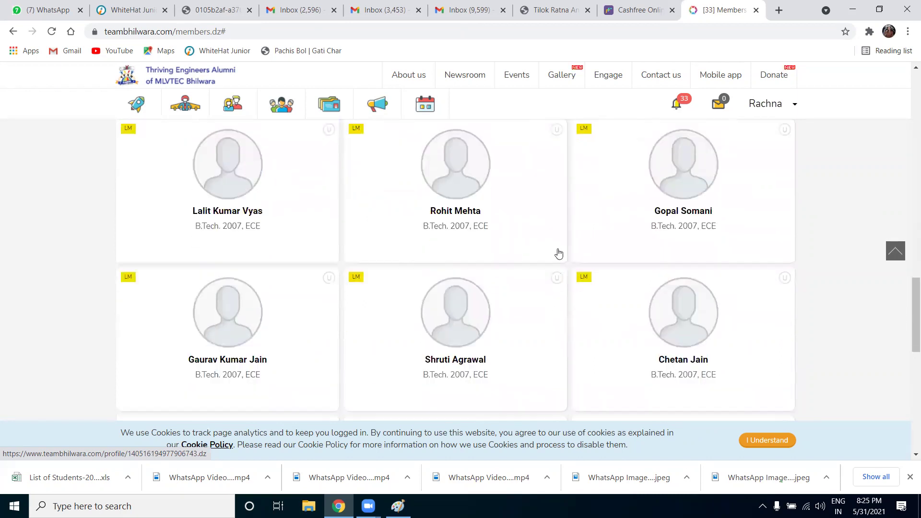
pyautogui.scroll(-3, 559, 253)
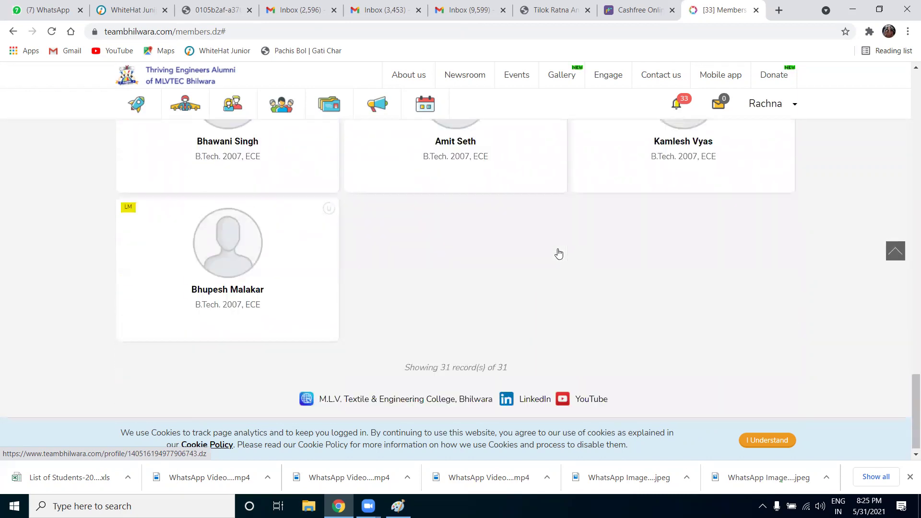
pyautogui.scroll(20, 559, 253)
pyautogui.scroll(6, 558, 253)
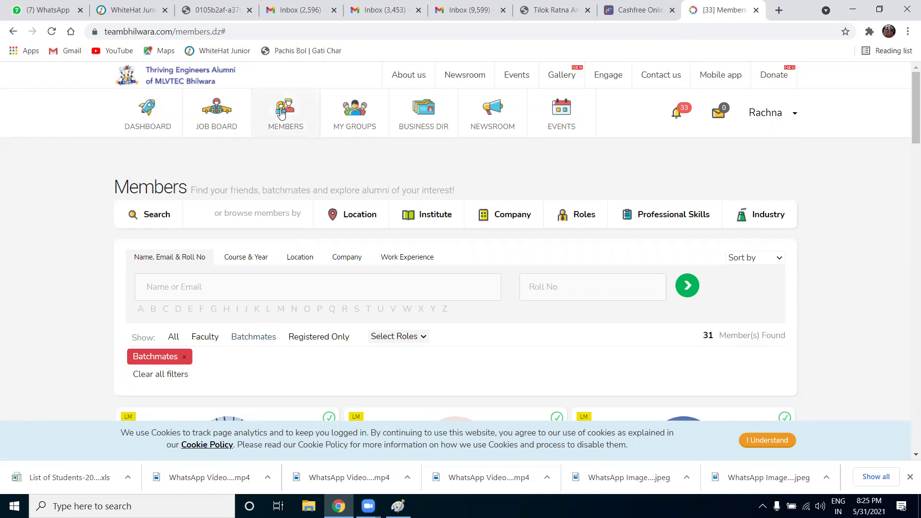
# Go to My Groups and open the Batch of 2007 group
pyautogui.click(361, 113)
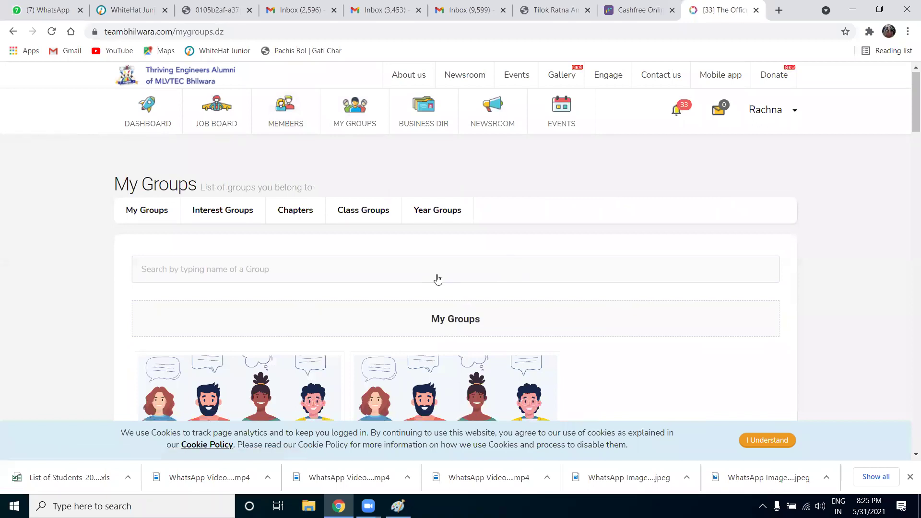
pyautogui.scroll(-3, 437, 278)
pyautogui.scroll(-1, 436, 348)
pyautogui.scroll(2, 436, 346)
pyautogui.scroll(2, 358, 312)
pyautogui.scroll(-2, 360, 313)
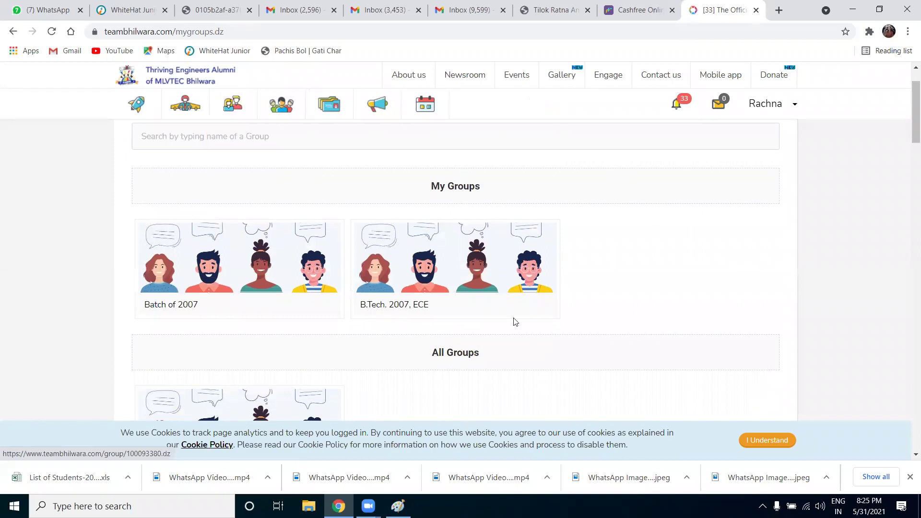
pyautogui.click(247, 260)
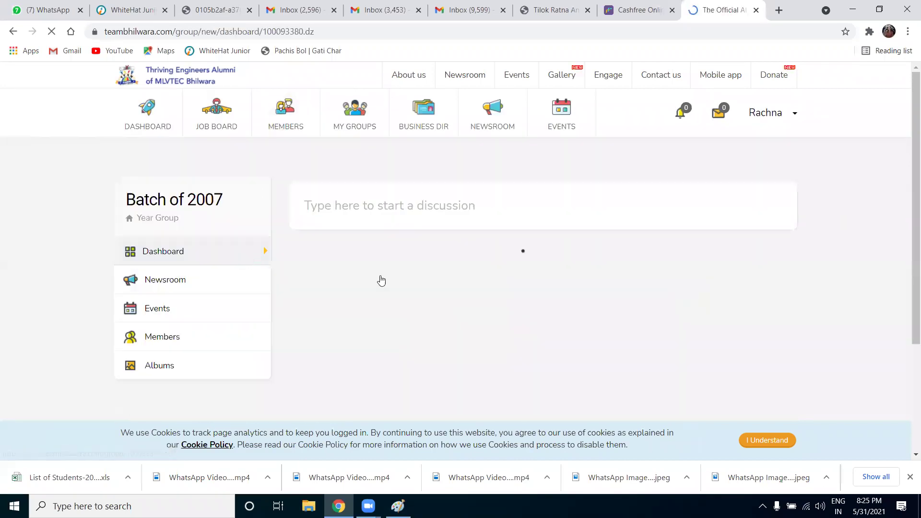
pyautogui.scroll(-2, 385, 288)
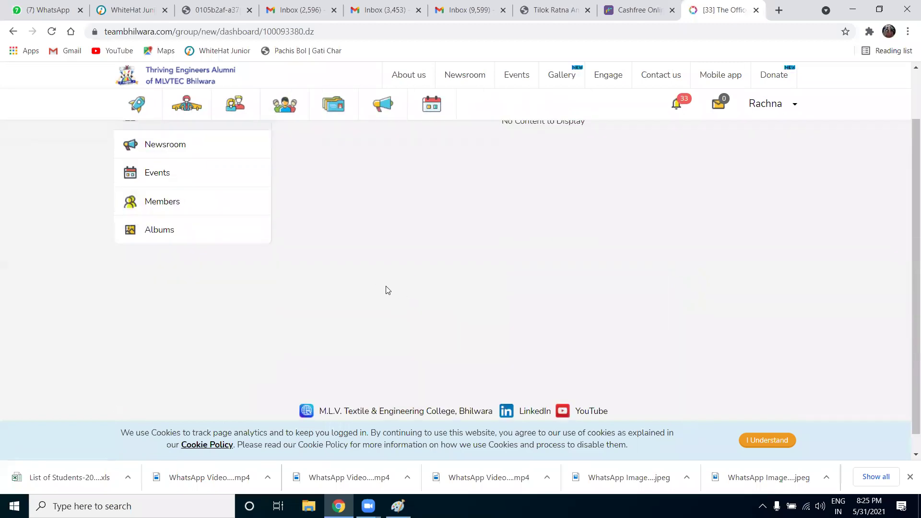
pyautogui.scroll(2, 393, 286)
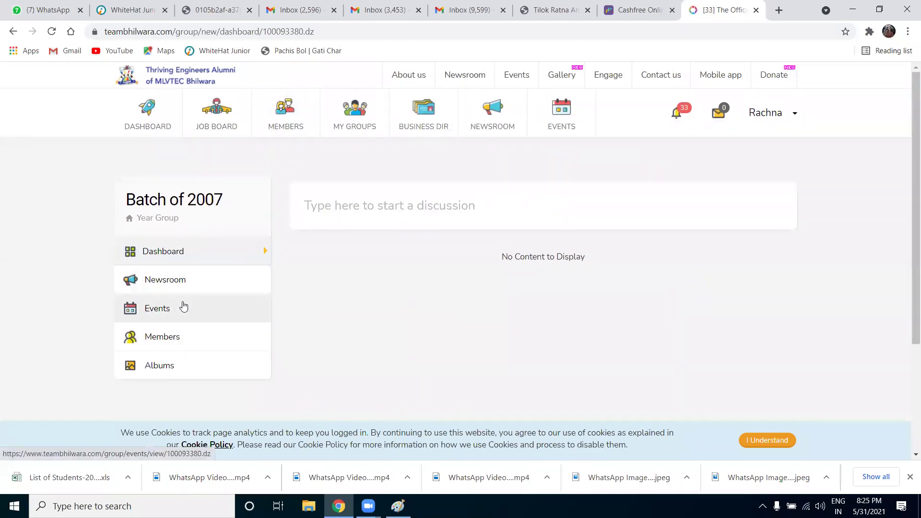
# Browse the group's Events, Dashboard, Newsroom and Albums, ending on its Members list
pyautogui.click(182, 308)
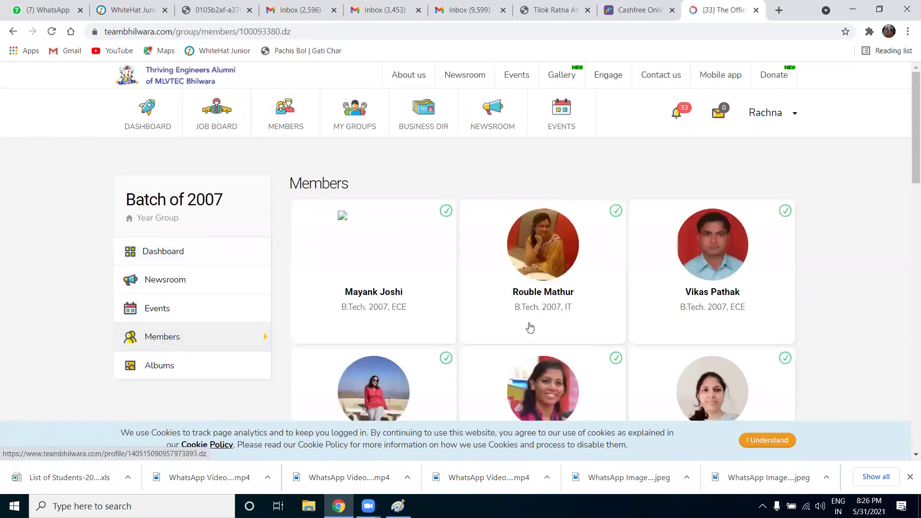
pyautogui.click(179, 264)
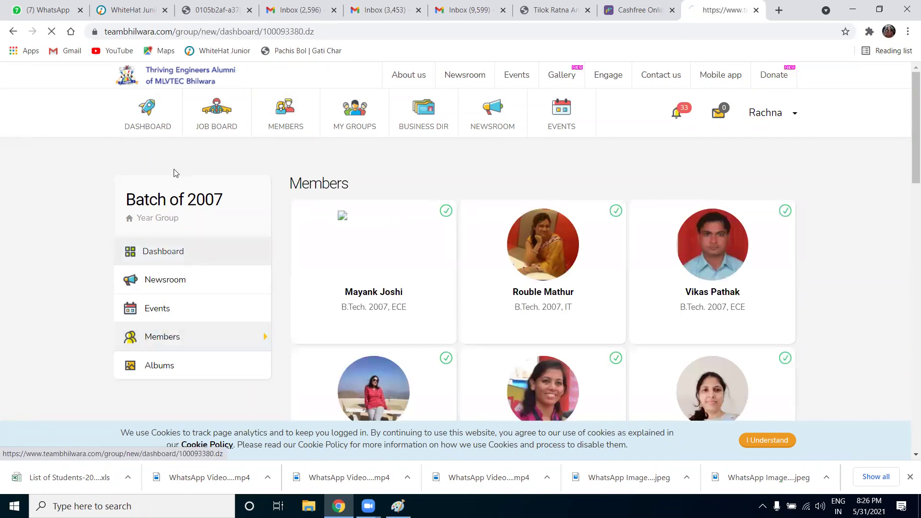
pyautogui.click(231, 285)
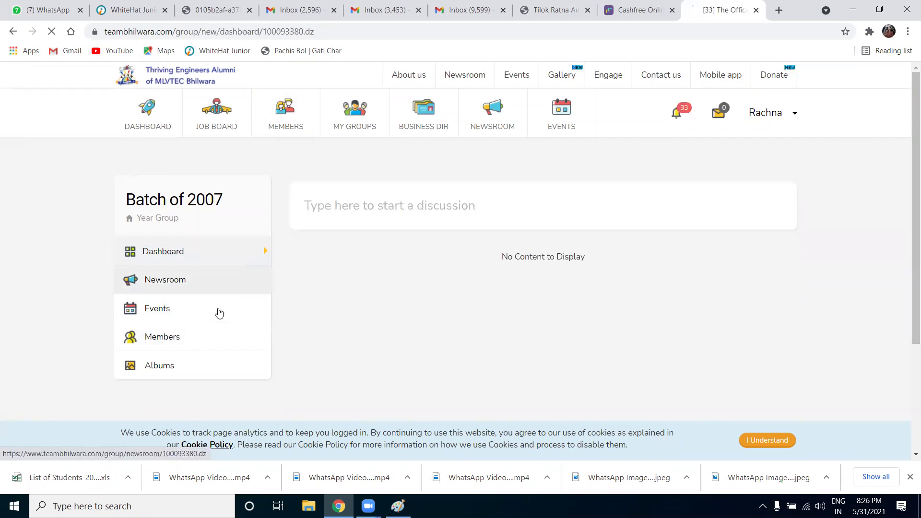
pyautogui.click(217, 312)
pyautogui.click(202, 366)
pyautogui.click(202, 341)
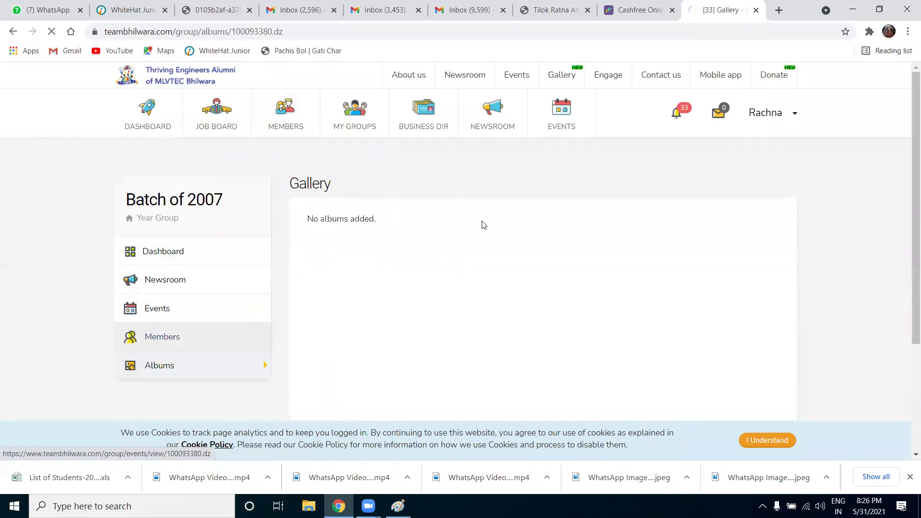
pyautogui.scroll(-5, 609, 287)
pyautogui.scroll(5, 608, 287)
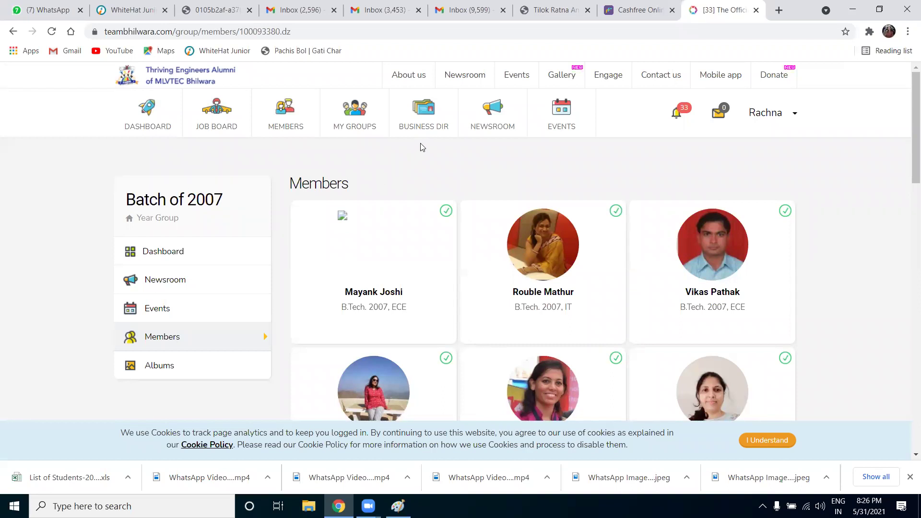
# Open the Business Directory and search for businesses in 'surat'
pyautogui.click(422, 118)
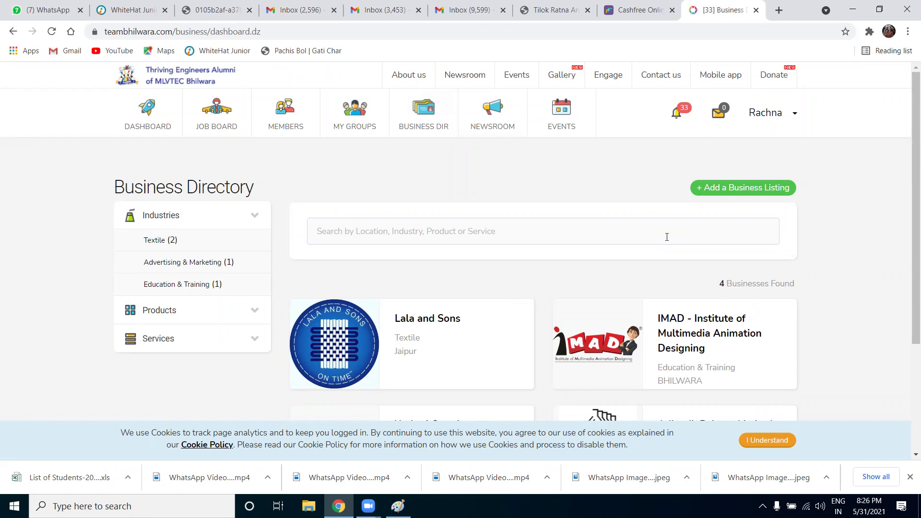
pyautogui.click(339, 229)
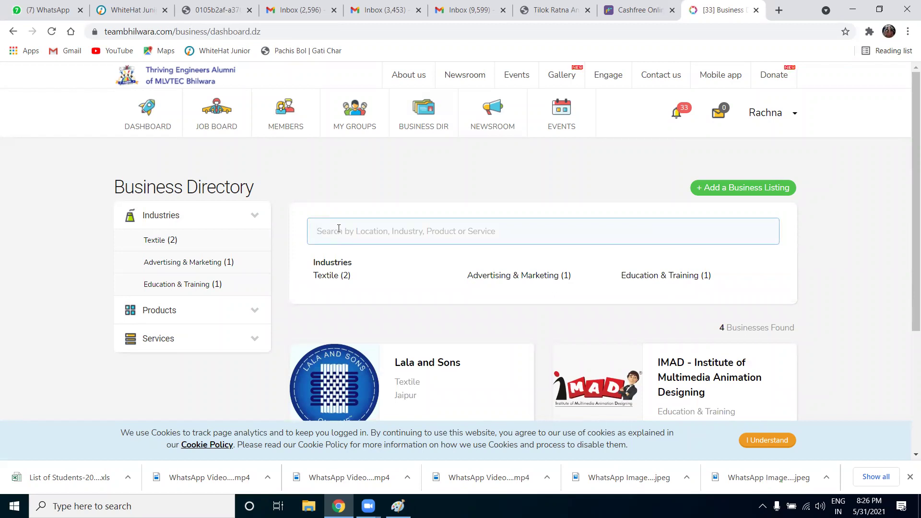
pyautogui.write('jaipu')
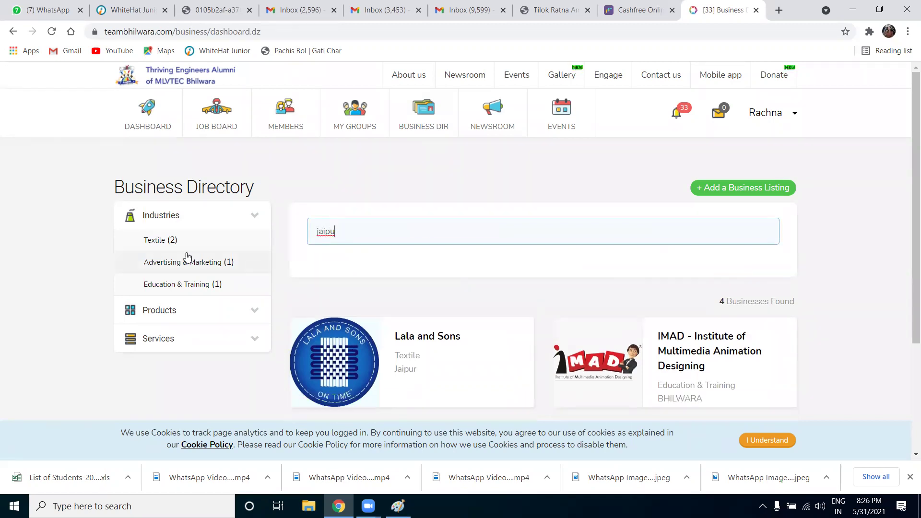
pyautogui.click(222, 245)
pyautogui.click(410, 232)
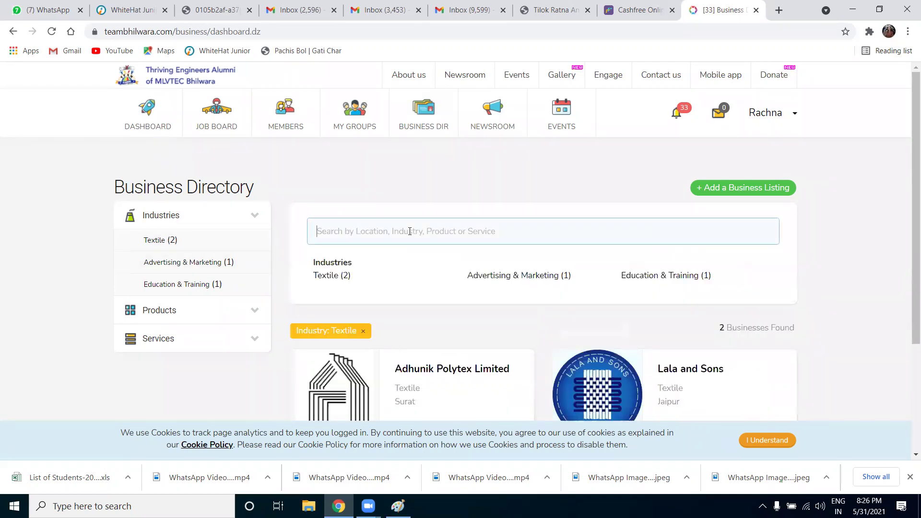
pyautogui.write('surat')
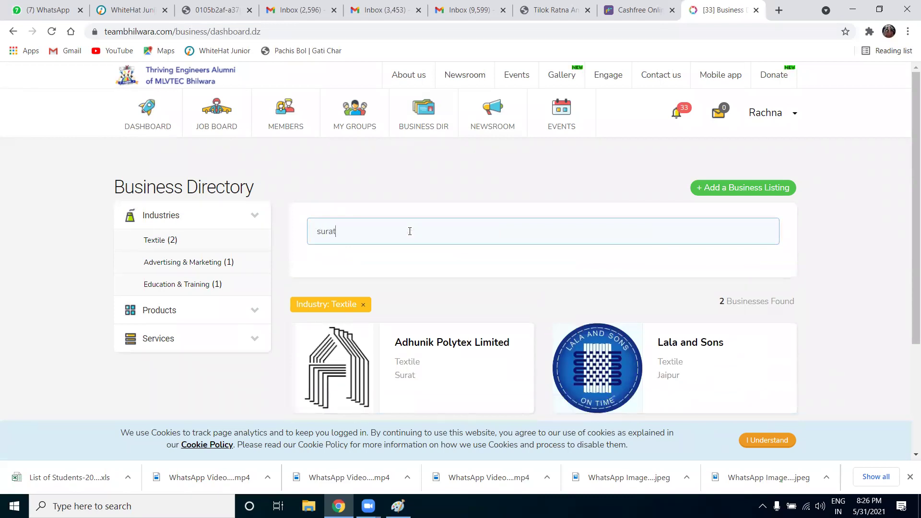
pyautogui.press('Return')
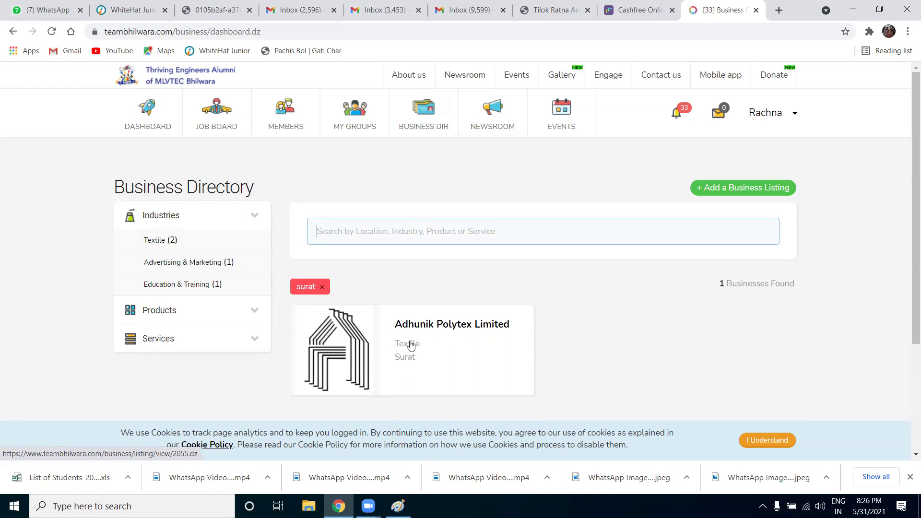
# View the Adhunik Polytex Limited listing, then return to the Business Directory
pyautogui.click(426, 331)
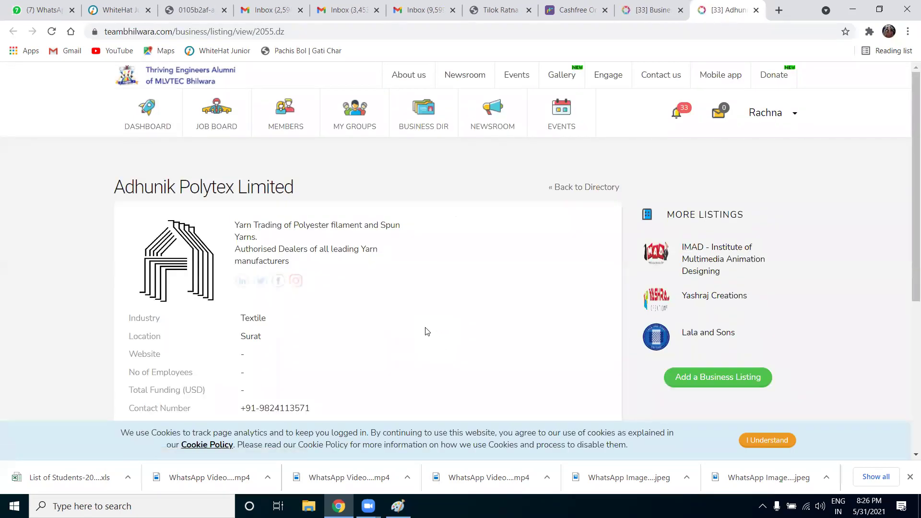
pyautogui.scroll(-2, 427, 331)
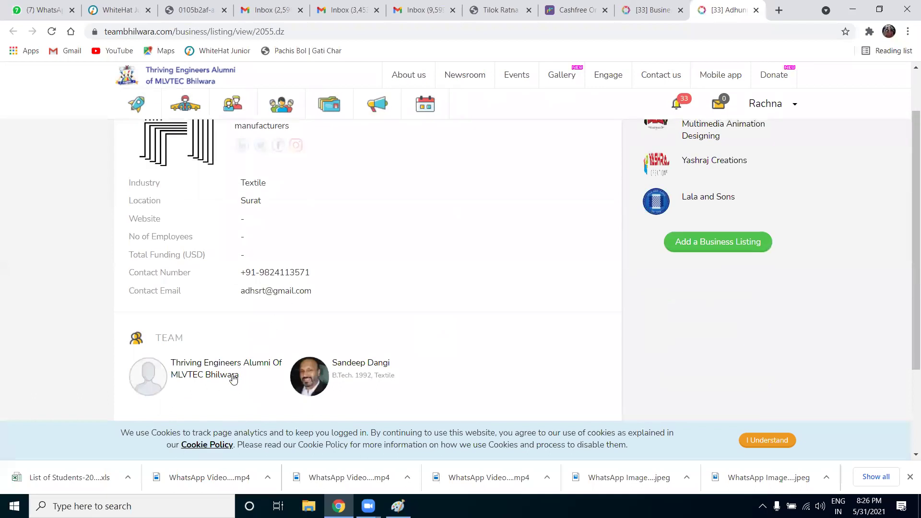
pyautogui.scroll(3, 401, 358)
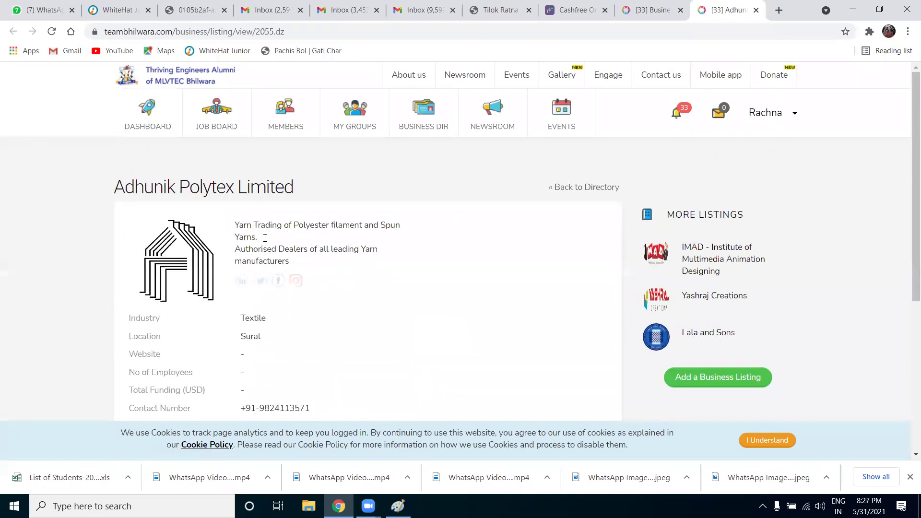
pyautogui.click(428, 115)
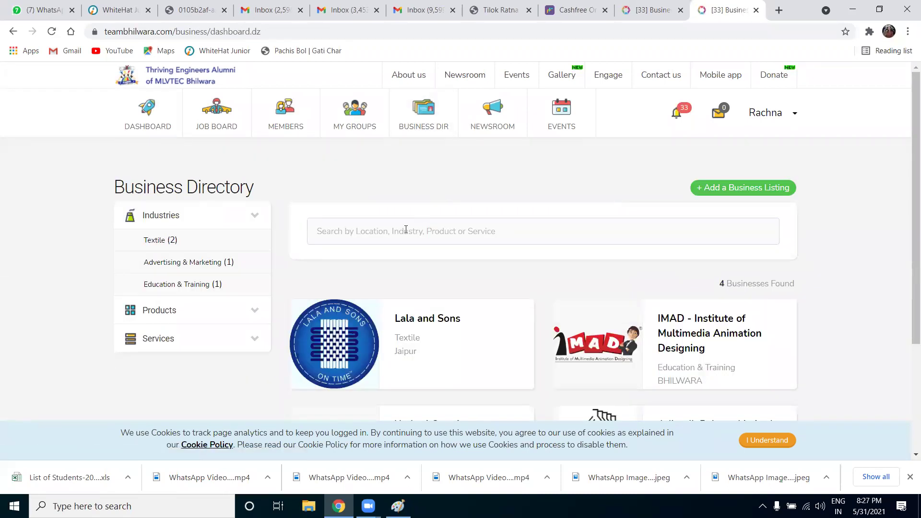
# Filter to Advertising & Marketing, view Yashraj Creations, then return to all four businesses
pyautogui.click(405, 231)
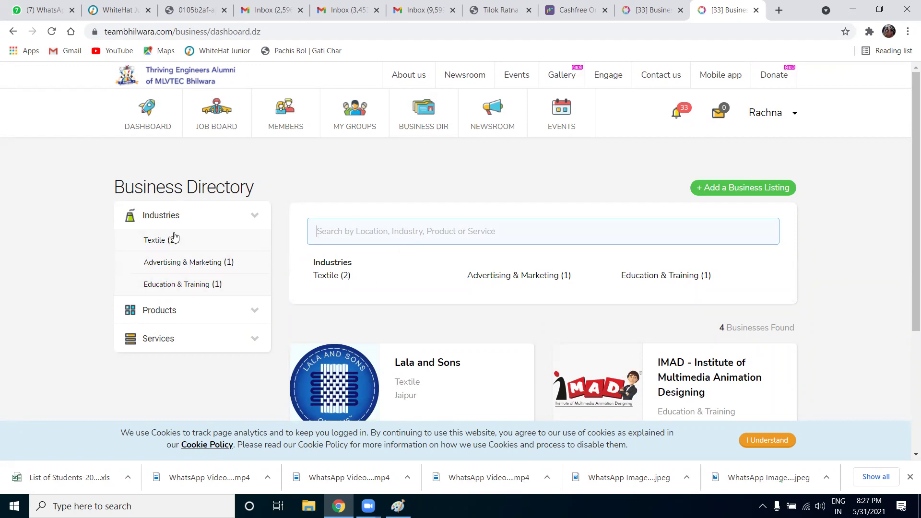
pyautogui.click(492, 275)
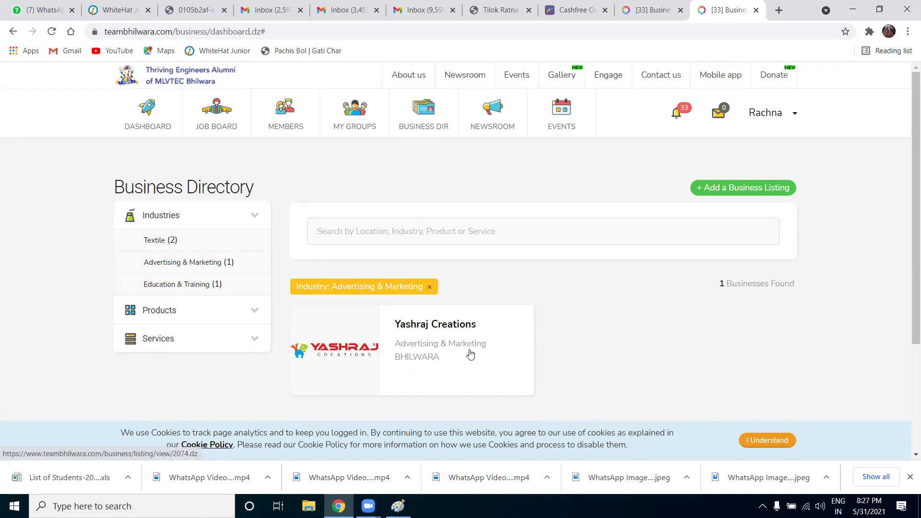
pyautogui.click(445, 333)
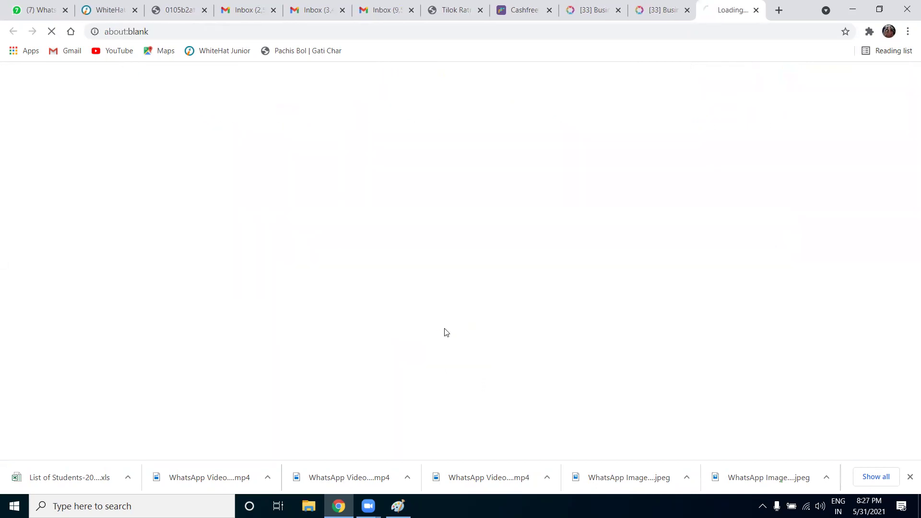
pyautogui.scroll(-6, 341, 275)
pyautogui.scroll(6, 341, 275)
pyautogui.click(412, 115)
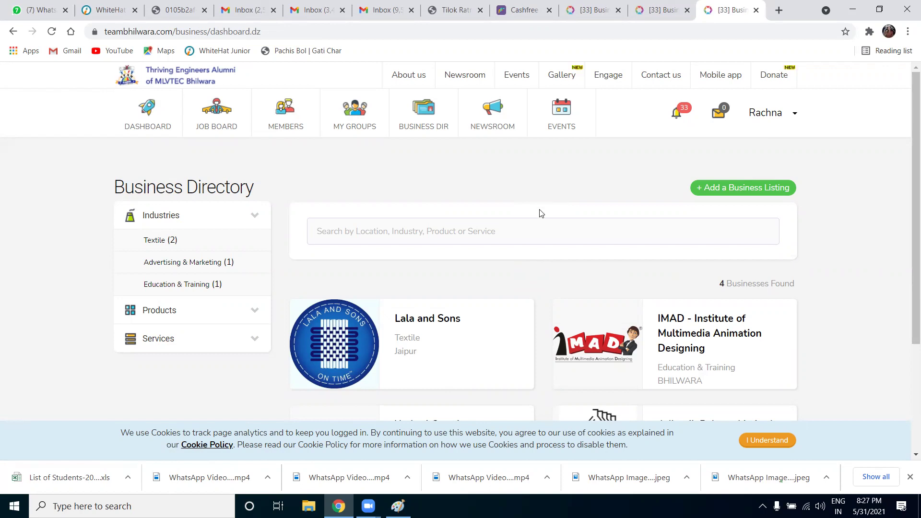
# Look through the alumni Newsroom page
pyautogui.click(498, 120)
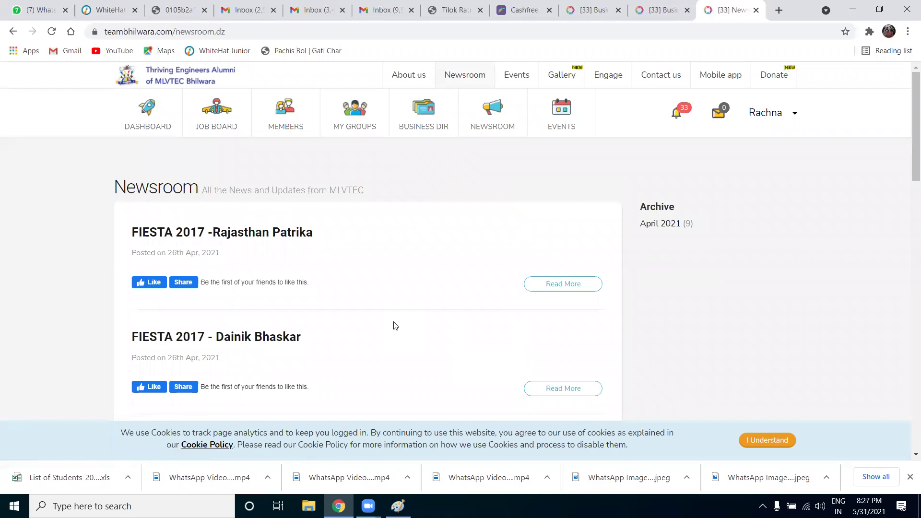
pyautogui.scroll(-3, 395, 326)
pyautogui.scroll(3, 395, 323)
# Open Events, try the Reunions and Webinars tabs, then show All events
pyautogui.click(558, 118)
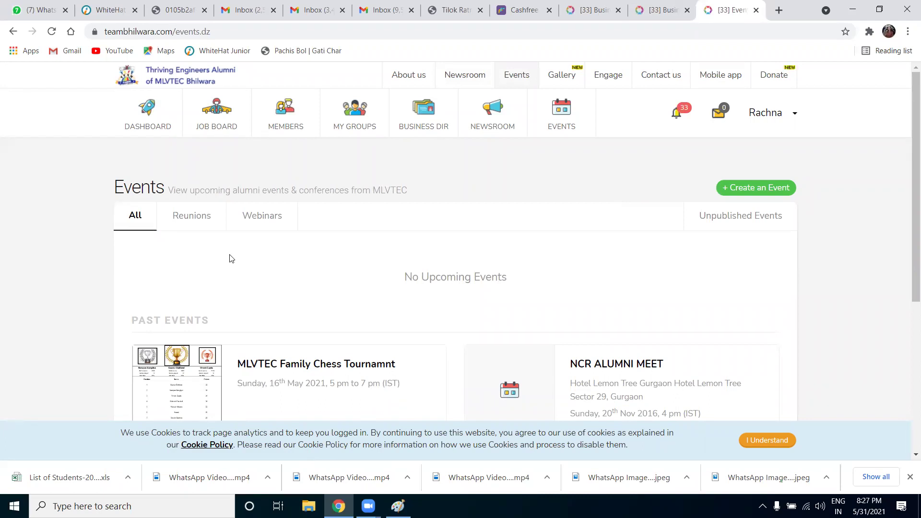
pyautogui.click(185, 216)
pyautogui.click(258, 221)
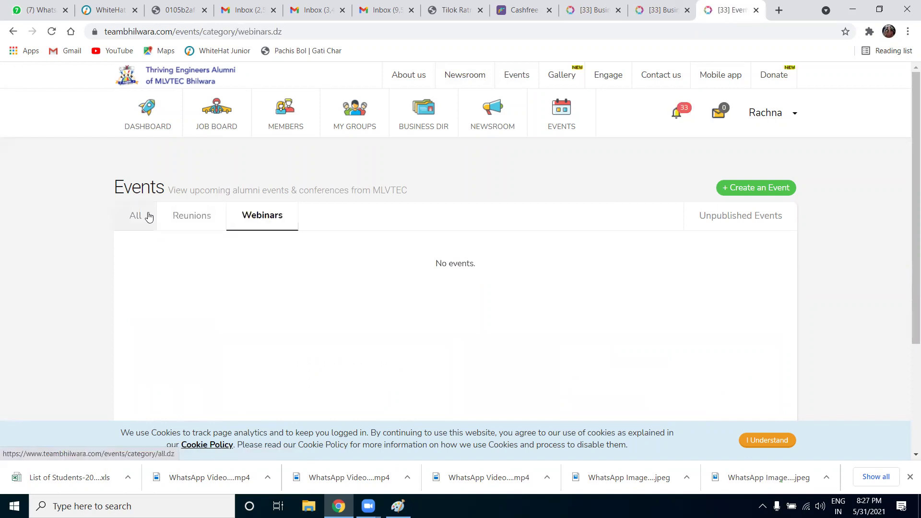
pyautogui.click(149, 217)
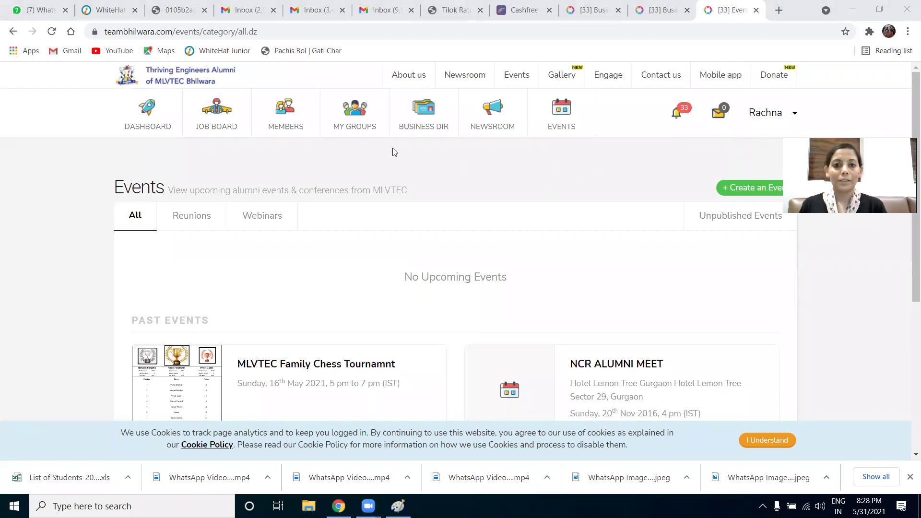
pyautogui.moveTo(399, 77)
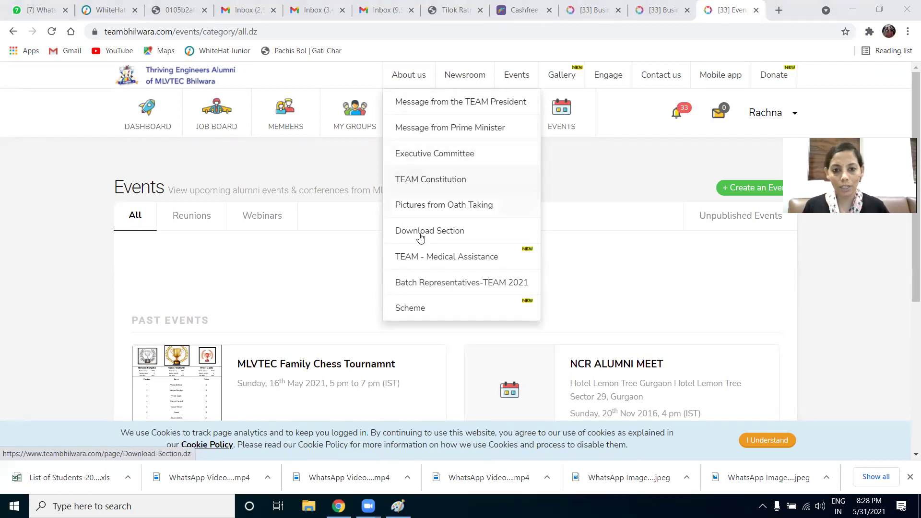
# Read the Financials 2019-20 document, then return to the Download Section's report list
pyautogui.click(446, 233)
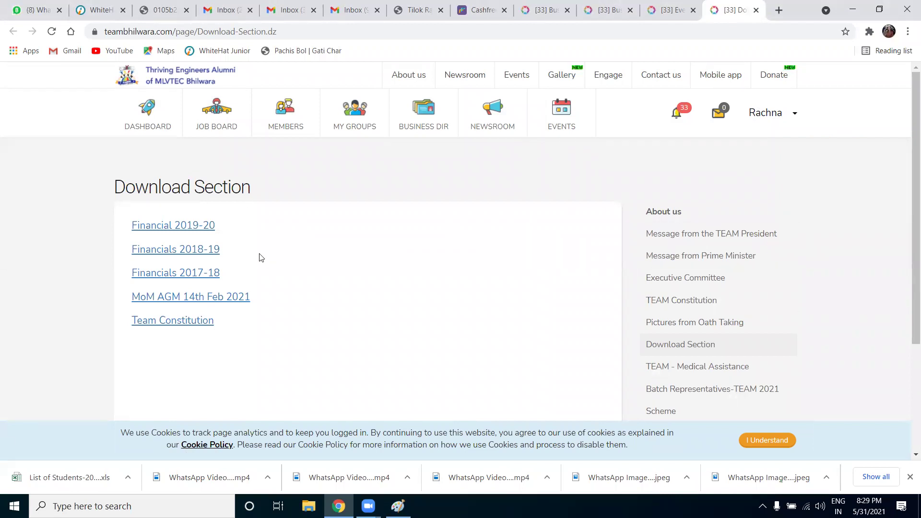
pyautogui.click(193, 227)
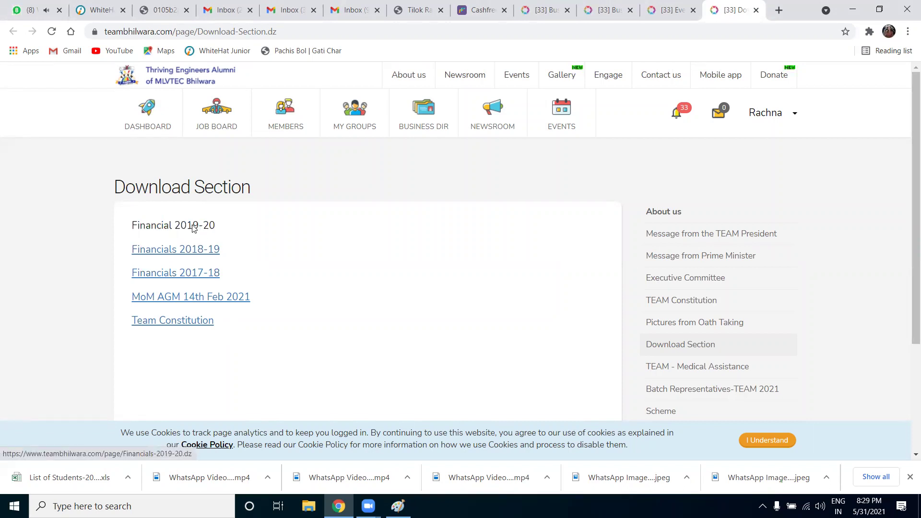
pyautogui.scroll(-3, 376, 252)
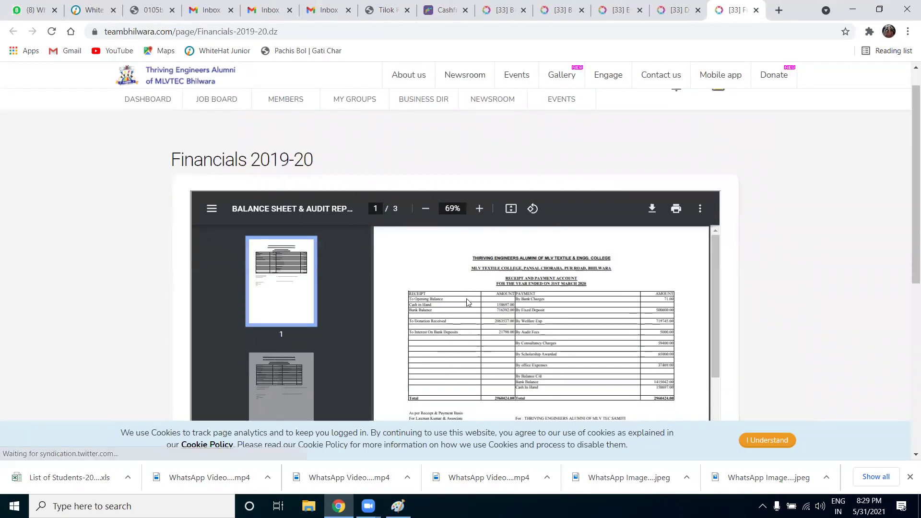
pyautogui.scroll(-5, 474, 303)
pyautogui.scroll(-3, 474, 304)
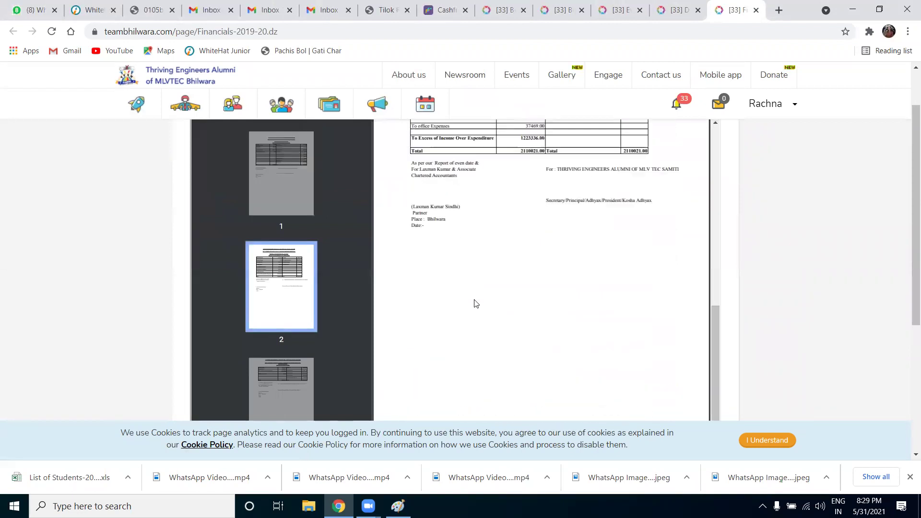
pyautogui.scroll(8, 474, 304)
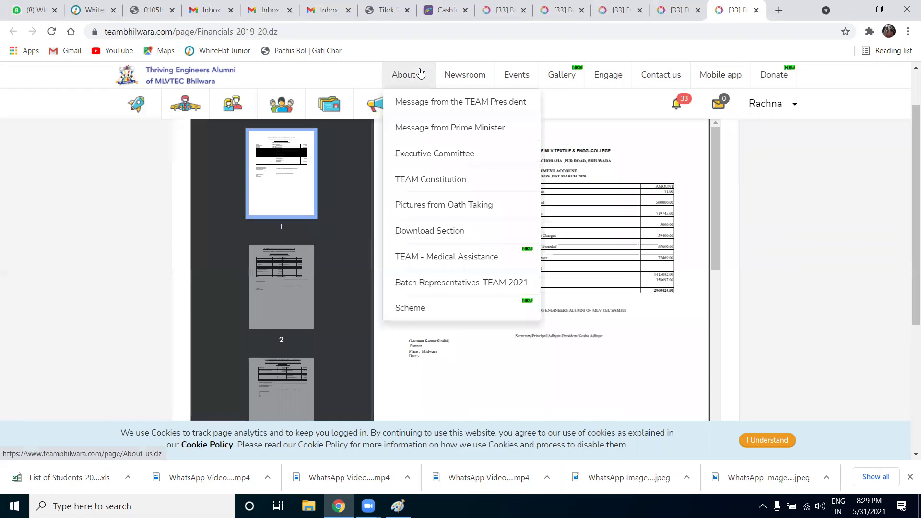
pyautogui.click(423, 234)
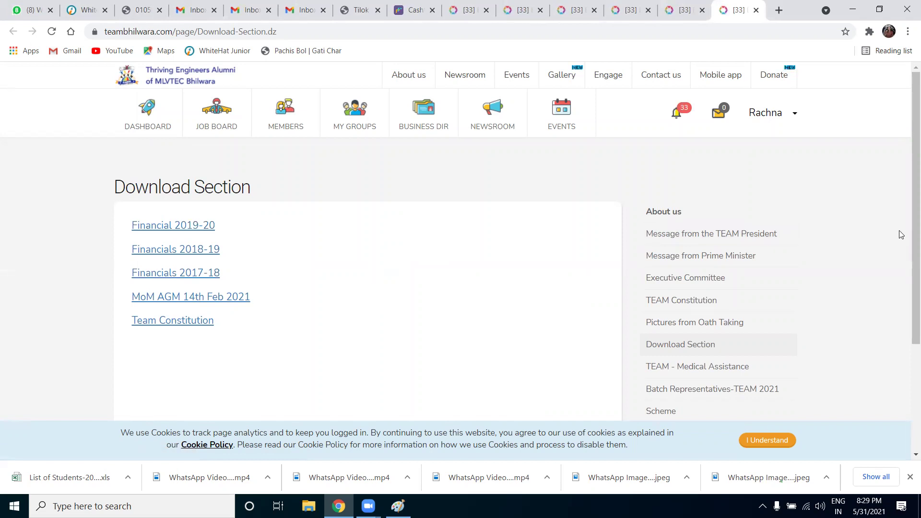
pyautogui.moveTo(907, 221); pyautogui.dragTo(908, 252)
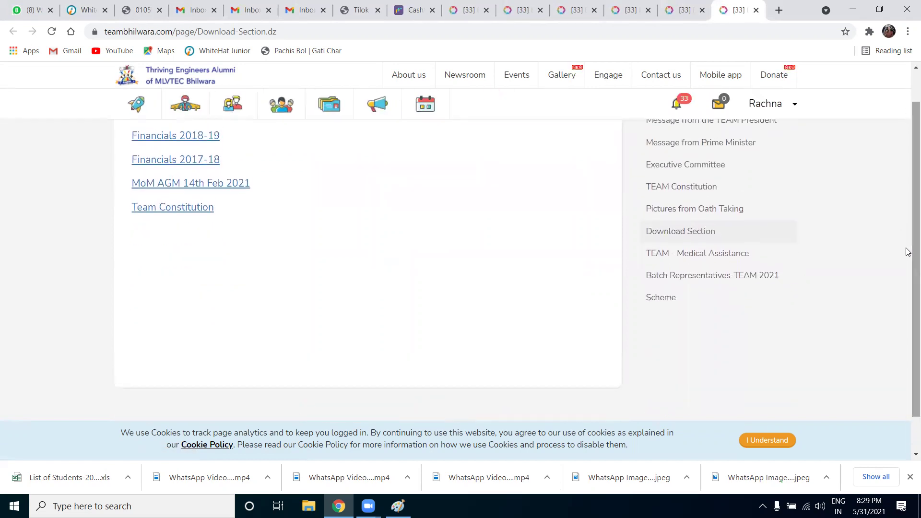
# Open Scheme > Alumni Initiative for Departed and read the AID fundraising rules and downloads
pyautogui.click(666, 301)
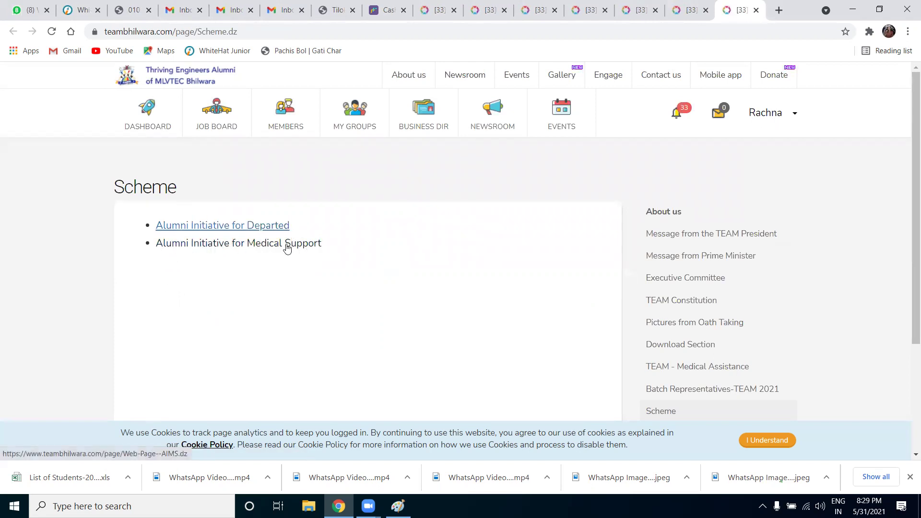
pyautogui.click(260, 227)
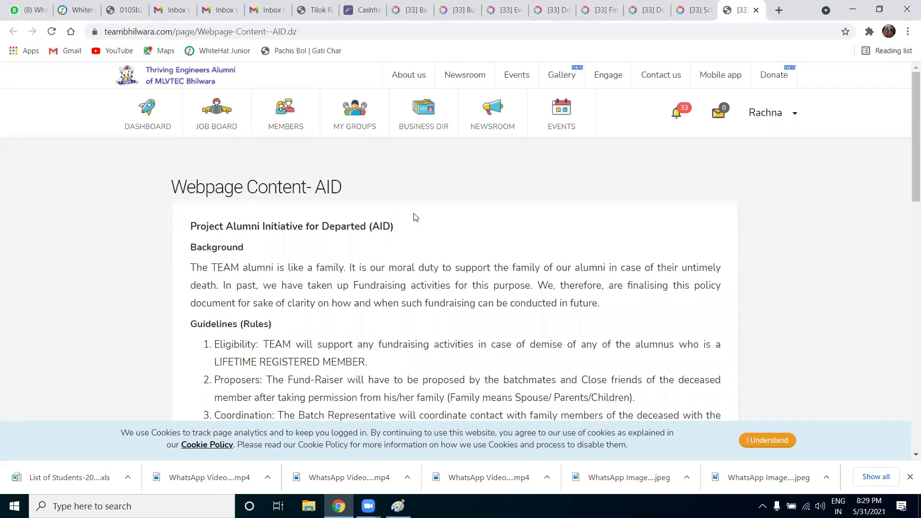
pyautogui.scroll(-9, 416, 255)
pyautogui.scroll(-7, 415, 296)
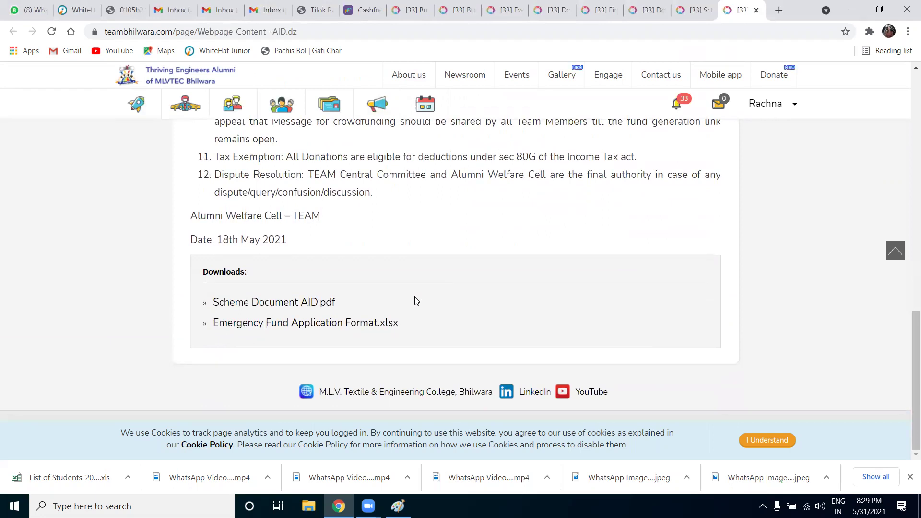
pyautogui.scroll(10, 416, 301)
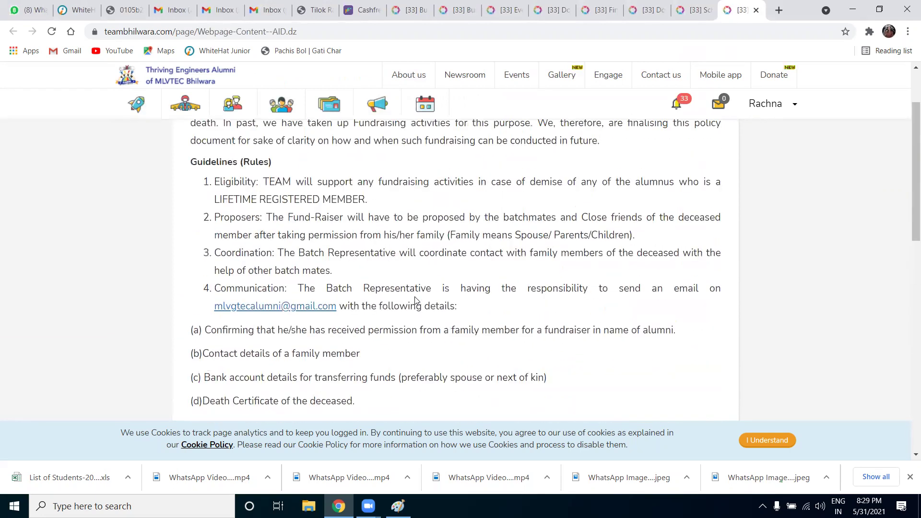
pyautogui.scroll(3, 415, 299)
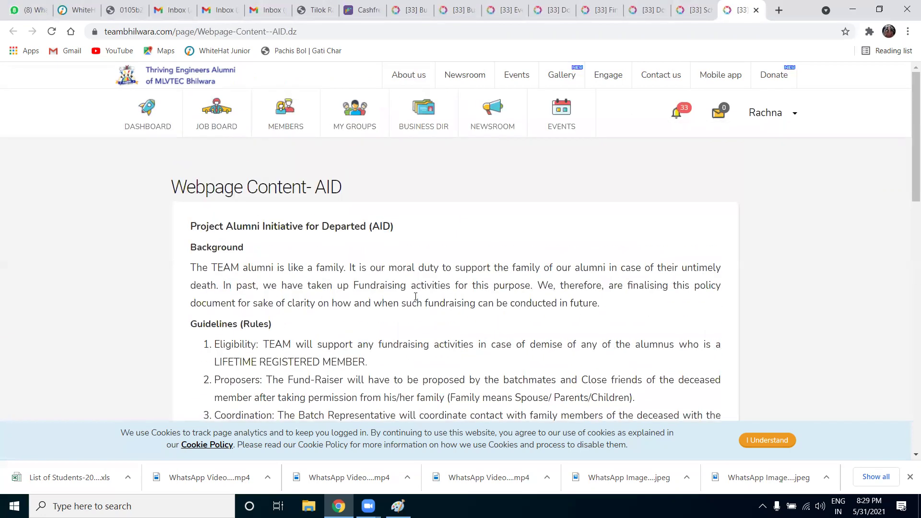
pyautogui.moveTo(409, 75)
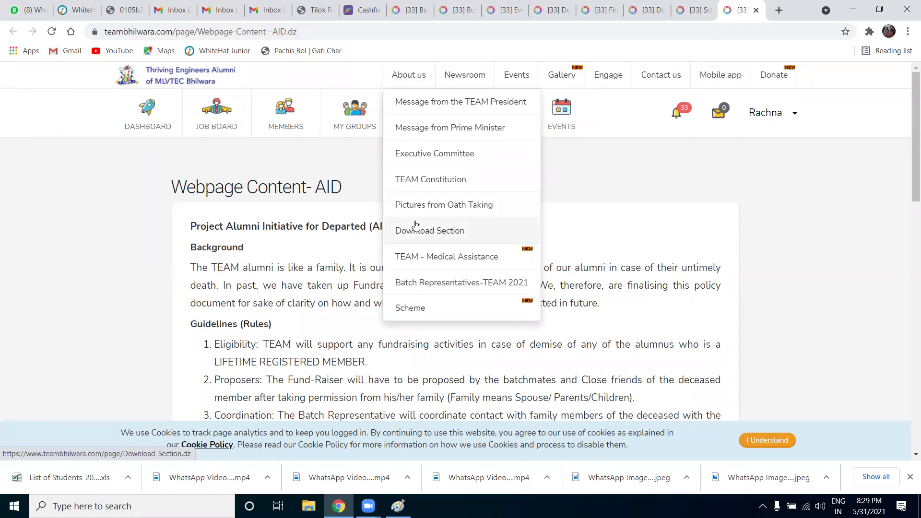
# Go from the TEAM President's message to TEAM - Medical Assistance and scroll its volunteer table
pyautogui.click(454, 101)
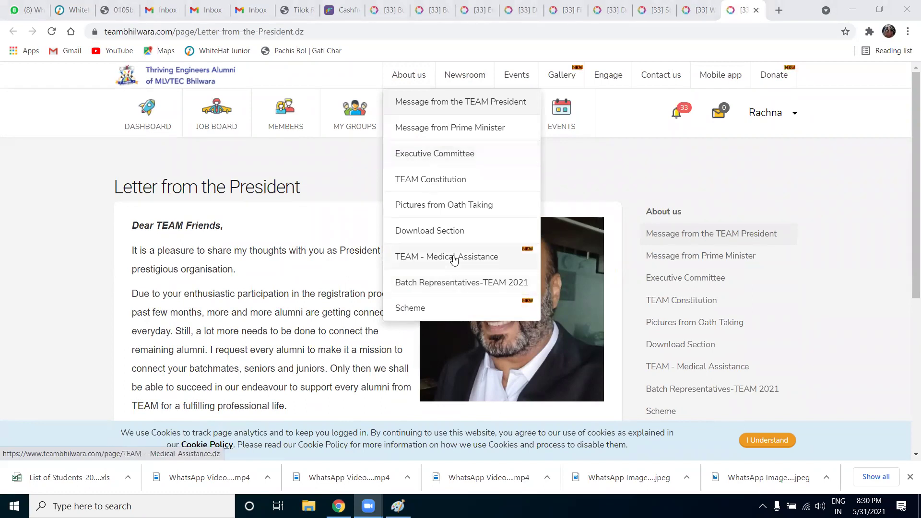
pyautogui.click(437, 256)
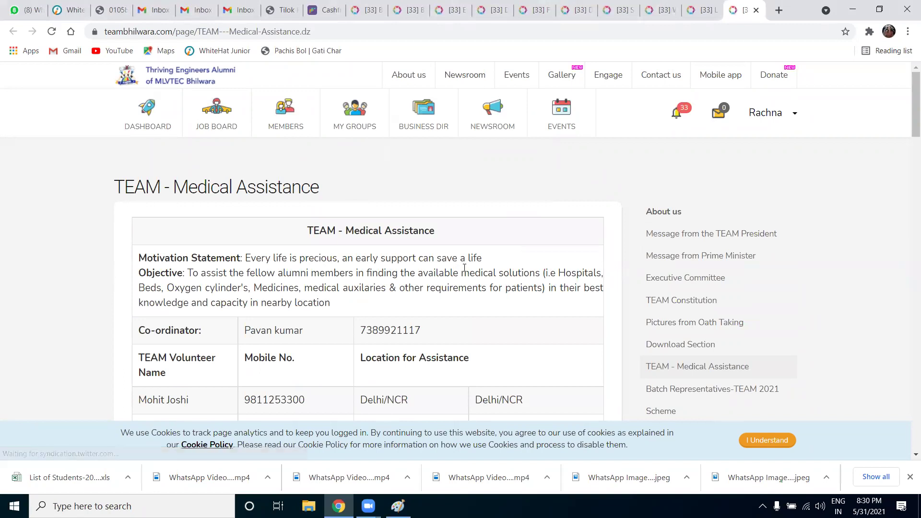
pyautogui.scroll(-5, 464, 271)
pyautogui.scroll(-1, 463, 271)
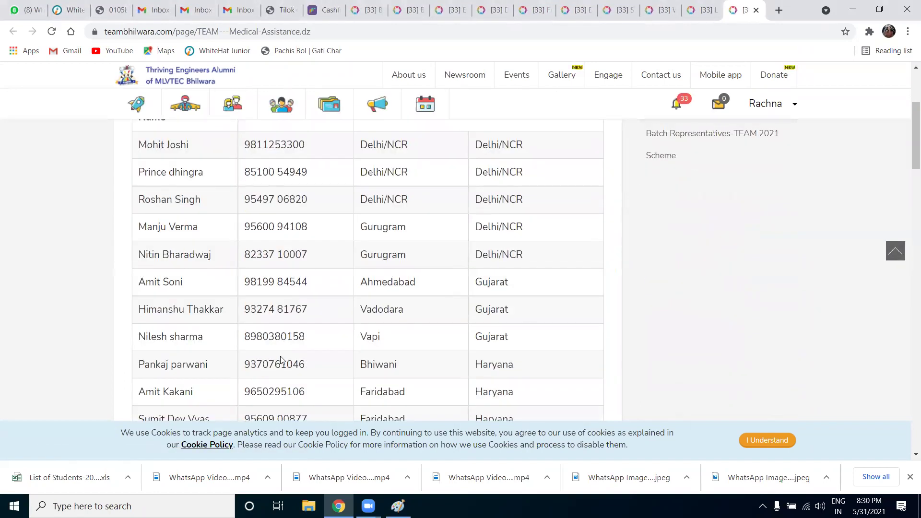
pyautogui.scroll(-2, 432, 323)
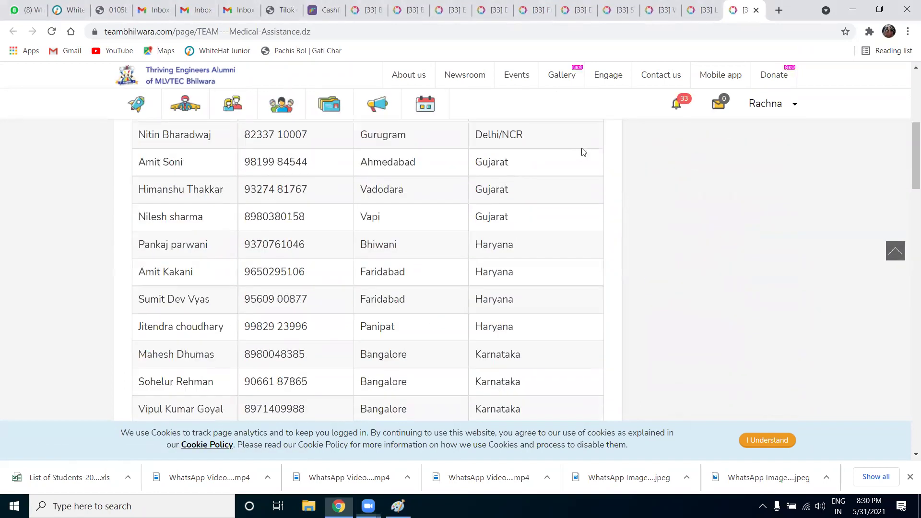
pyautogui.scroll(-7, 346, 313)
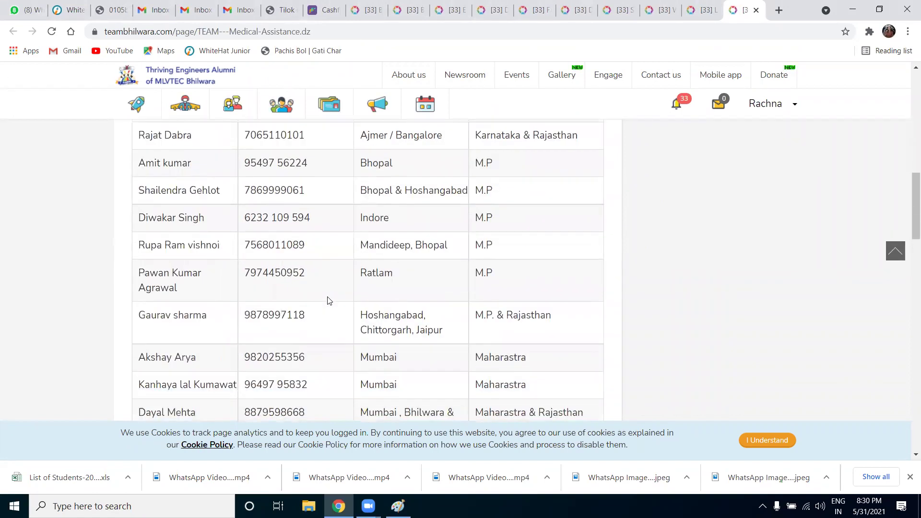
pyautogui.scroll(-6, 328, 300)
pyautogui.scroll(12, 330, 300)
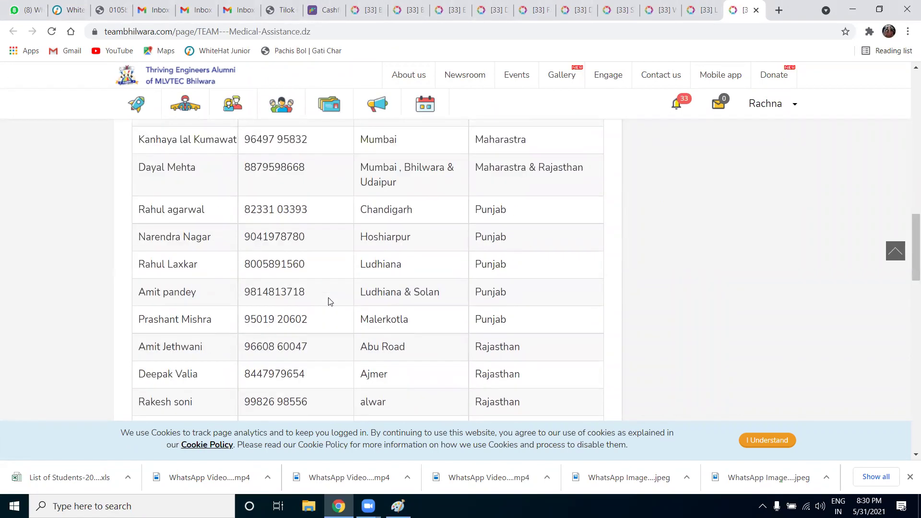
pyautogui.scroll(10, 329, 301)
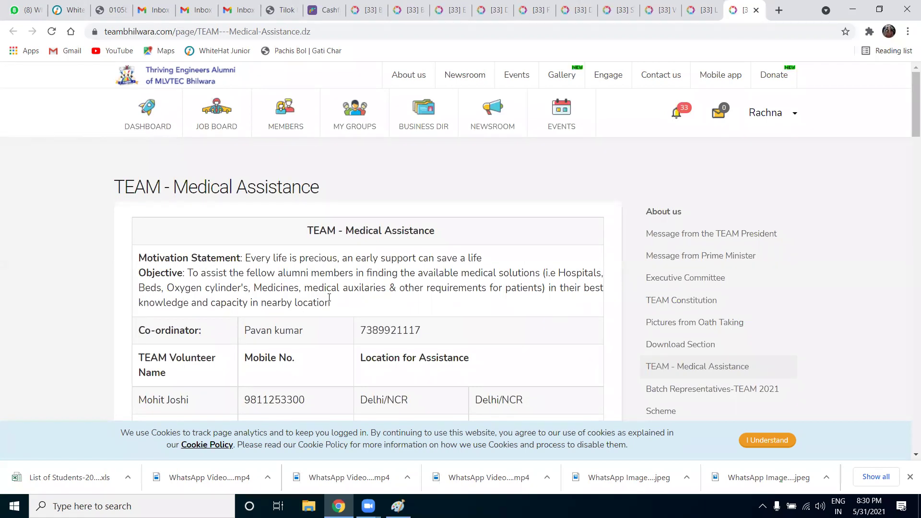
pyautogui.scroll(-3, 507, 240)
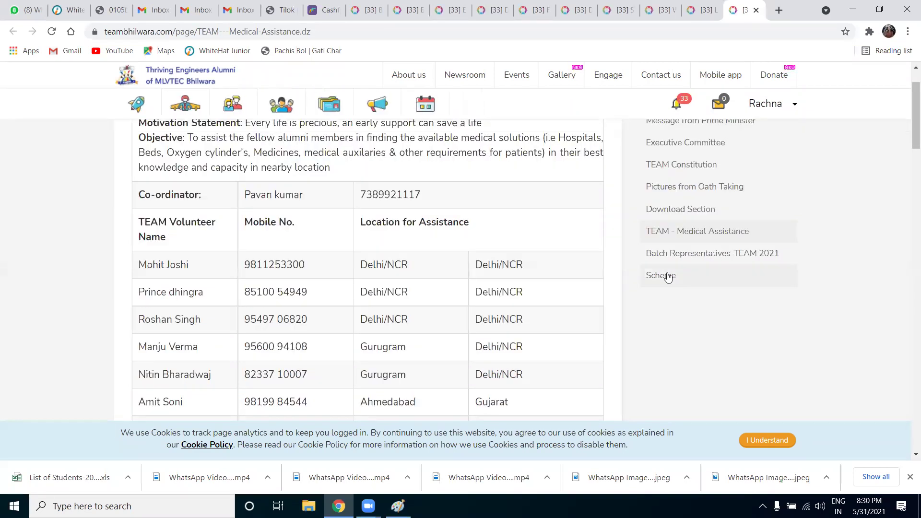
pyautogui.scroll(3, 667, 274)
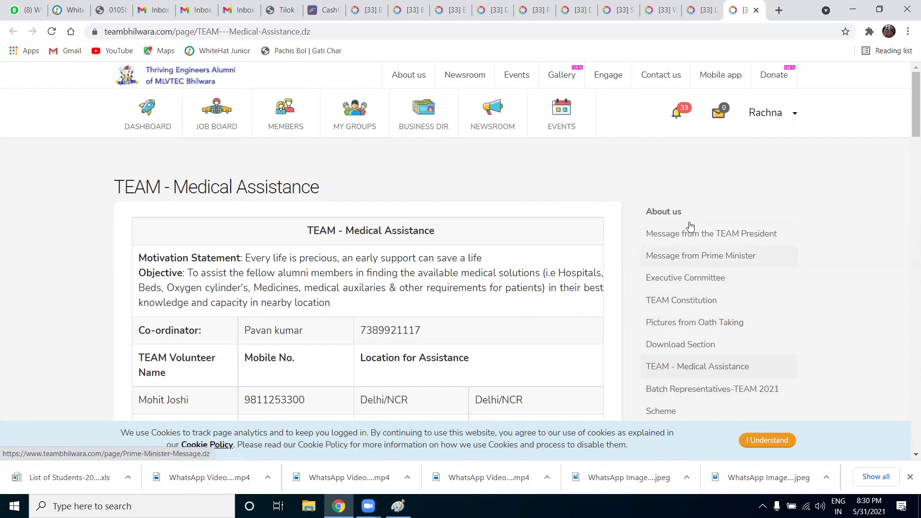
# Return to the About us page, then open My Groups
pyautogui.click(406, 76)
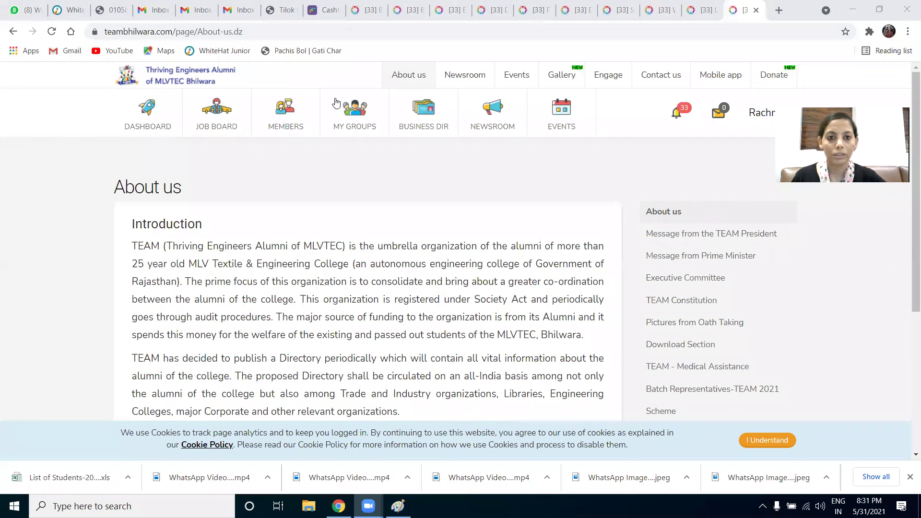
pyautogui.click(349, 113)
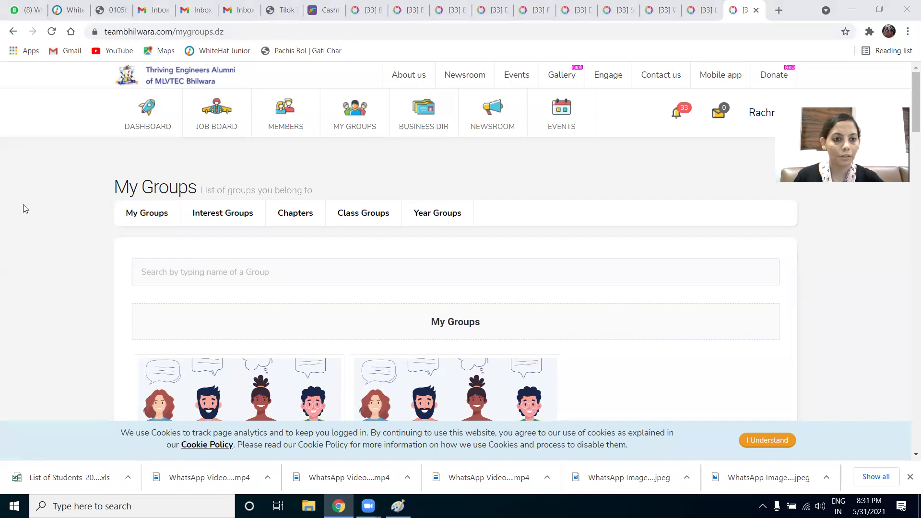
pyautogui.click(133, 212)
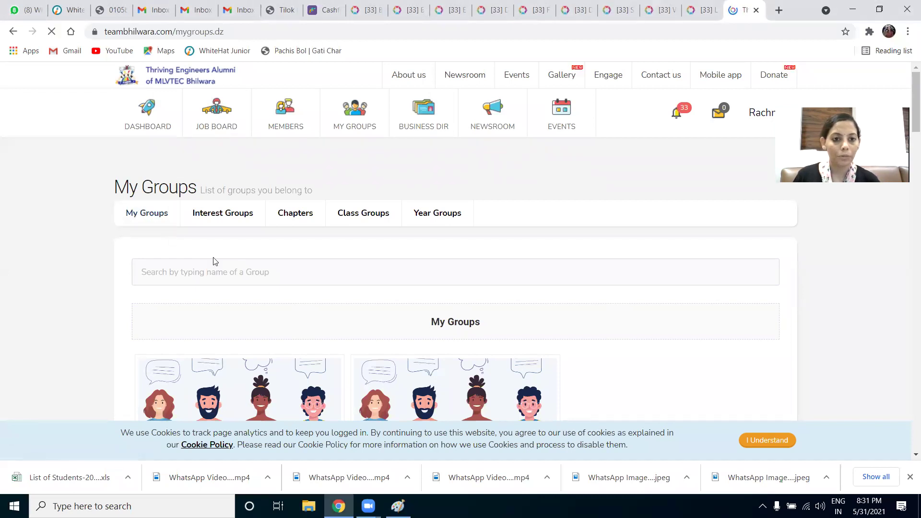
pyautogui.click(221, 270)
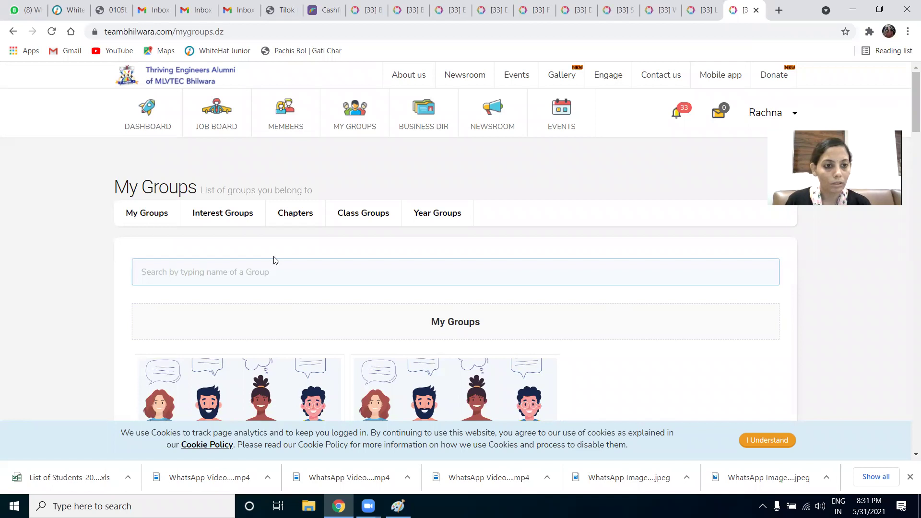
pyautogui.click(231, 217)
pyautogui.click(296, 214)
pyautogui.click(366, 217)
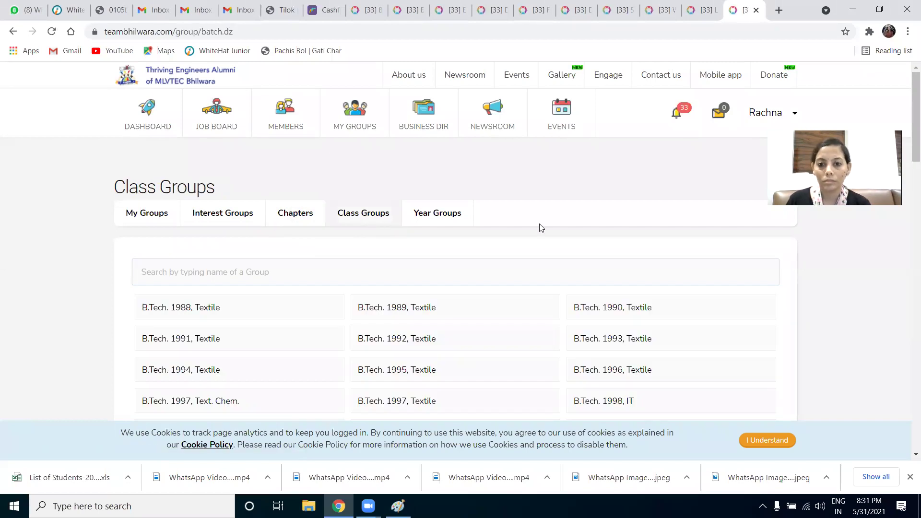
pyautogui.click(128, 281)
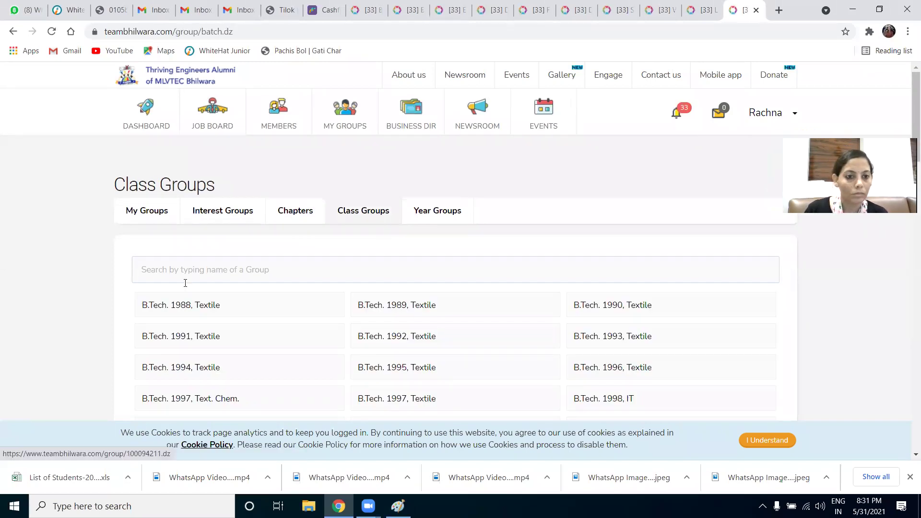
pyautogui.click(134, 216)
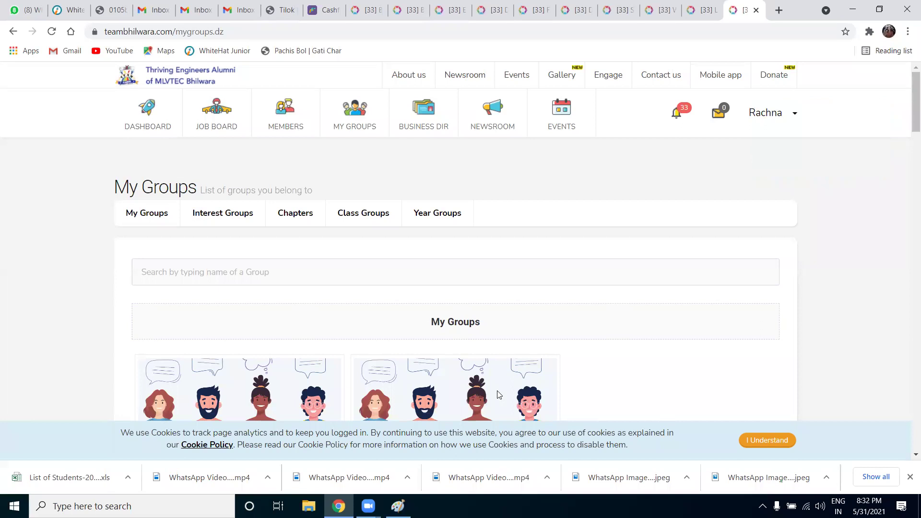
# Scroll My Groups down to the Batch of 2007, B.Tech. 2007, ECE and Faculty cards
pyautogui.scroll(-4, 499, 394)
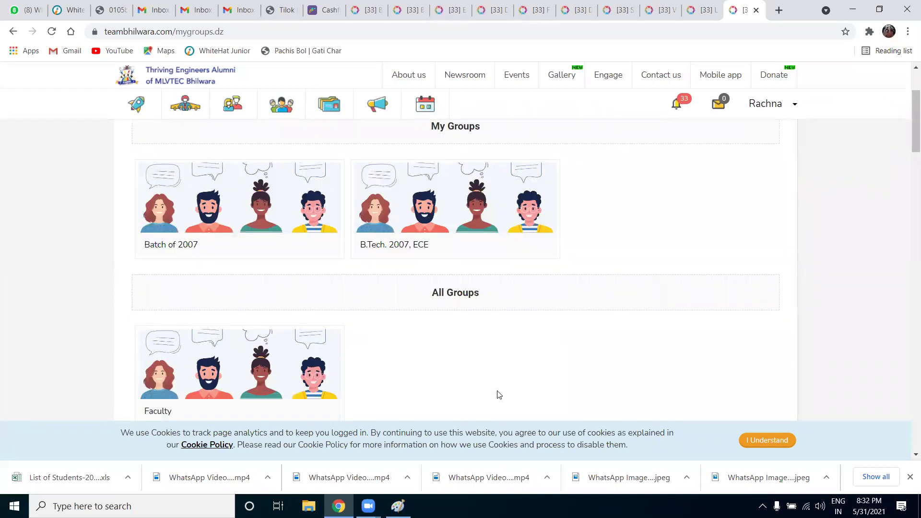